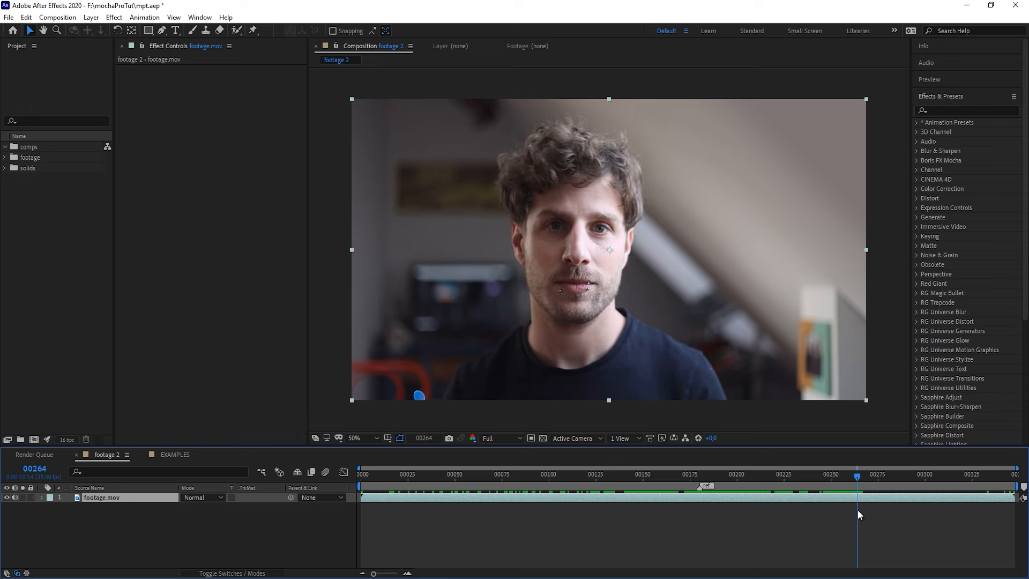
Step: Set the work area from frame 180 to frame 264 and trim the composition to it
key("n")
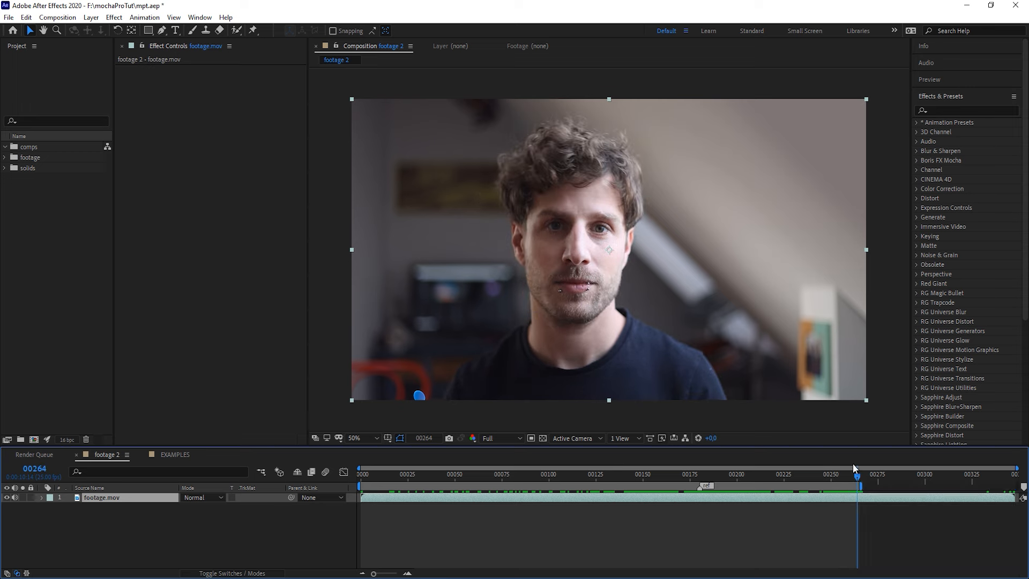
left_click(700, 475)
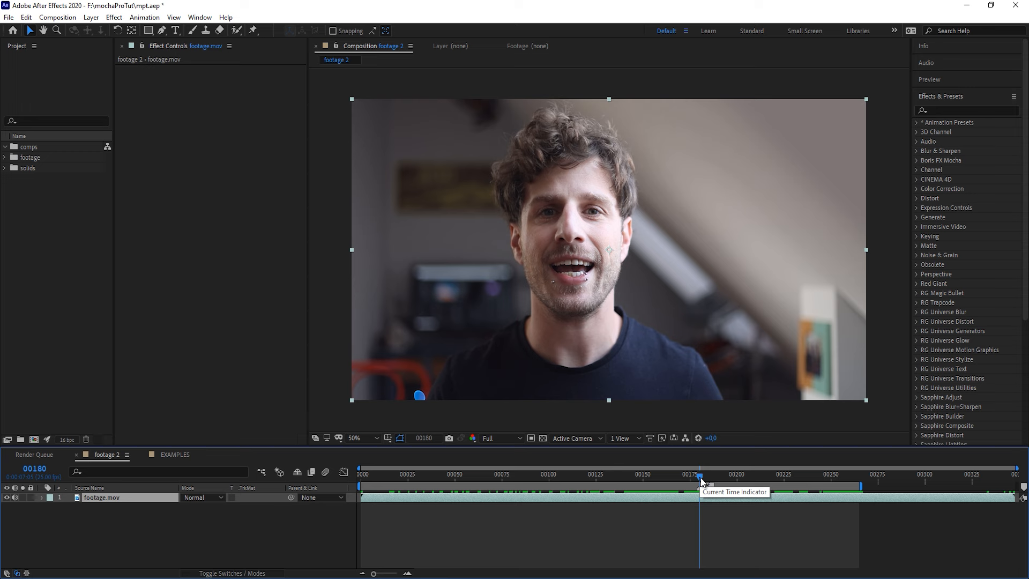
key("b")
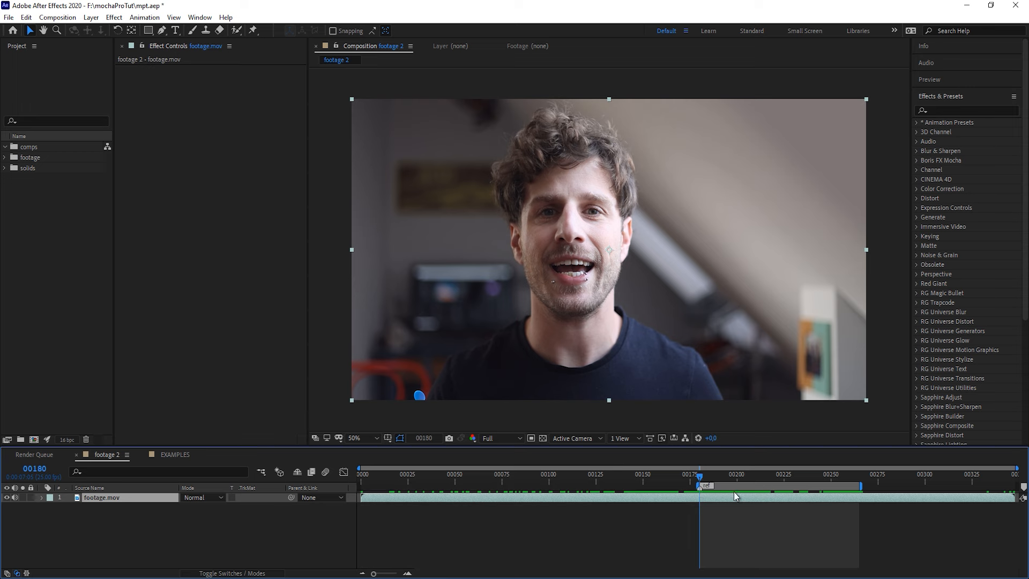
right_click(735, 487)
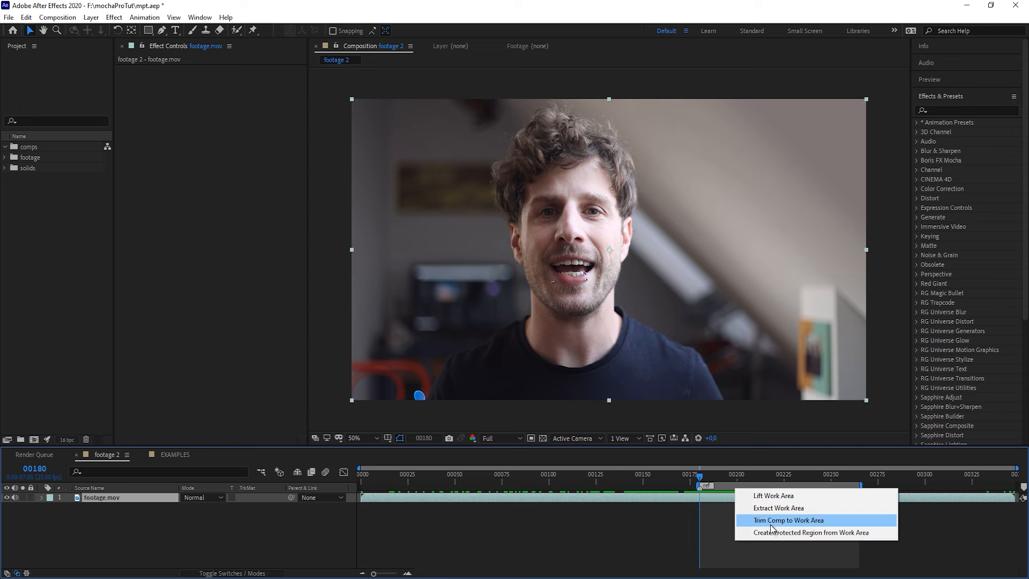
left_click(788, 520)
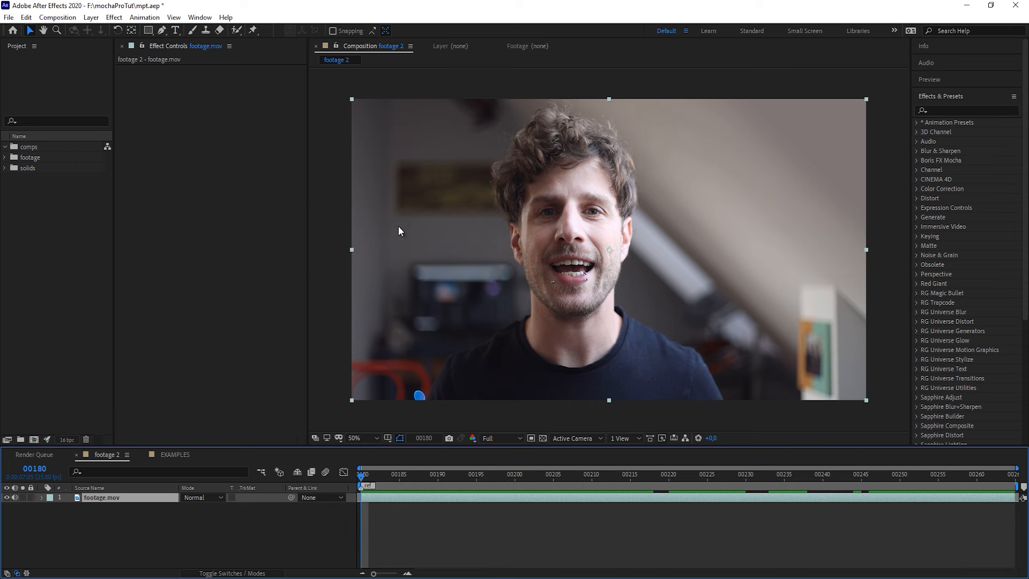
Step: Set the start frame of the footage 2 composition to 0
left_click(57, 17)
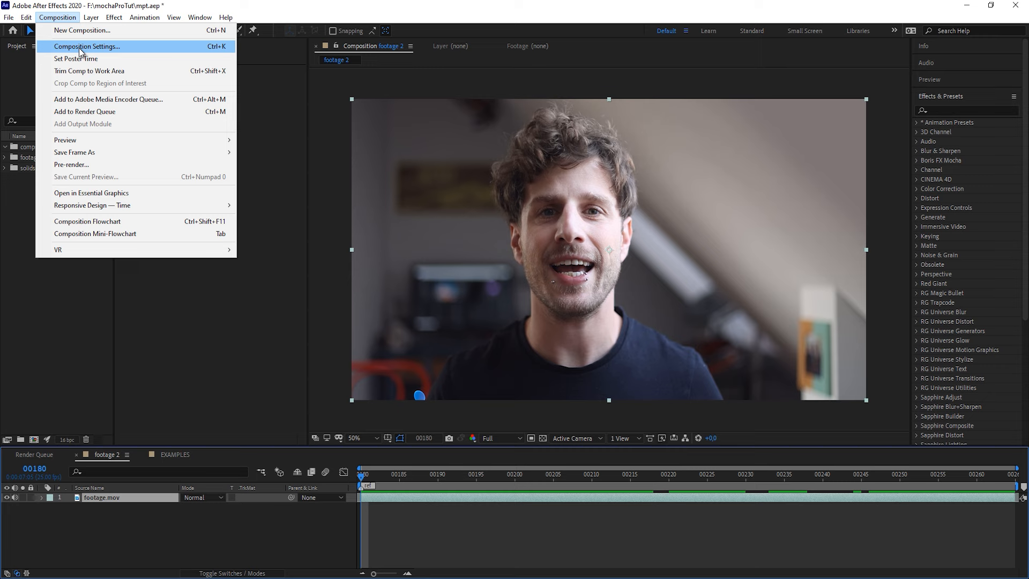
left_click(78, 47)
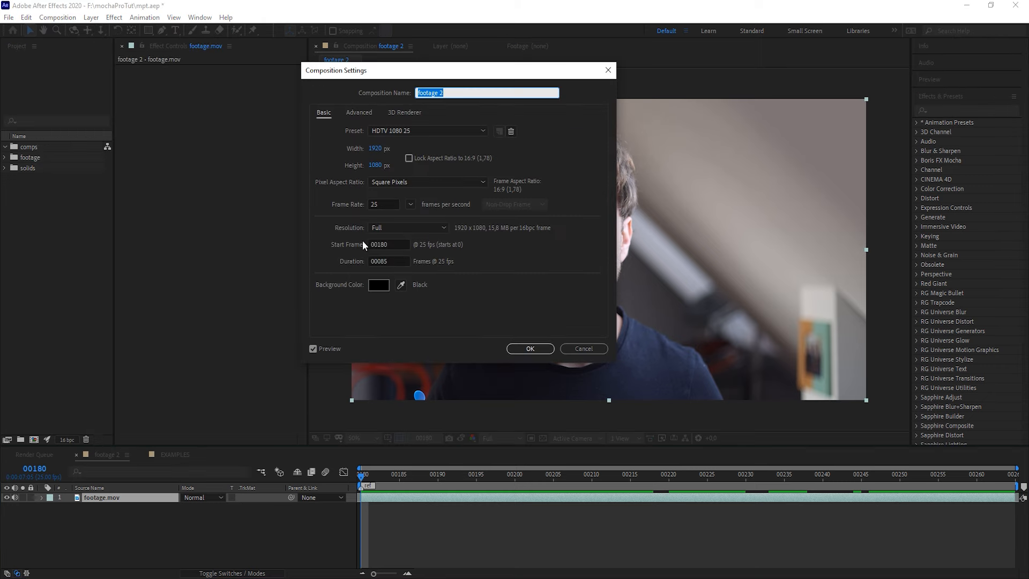
left_click(399, 244)
type("00")
left_click(530, 348)
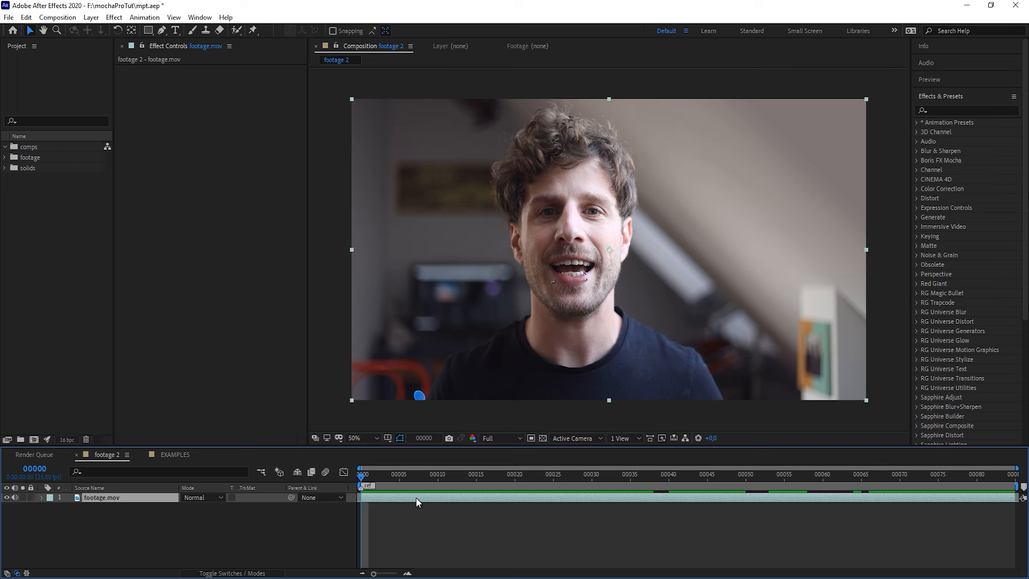
Step: Pre-compose the footage.mov layer as TRACK, moving all attributes into the new composition
key("ctrl+shift+c")
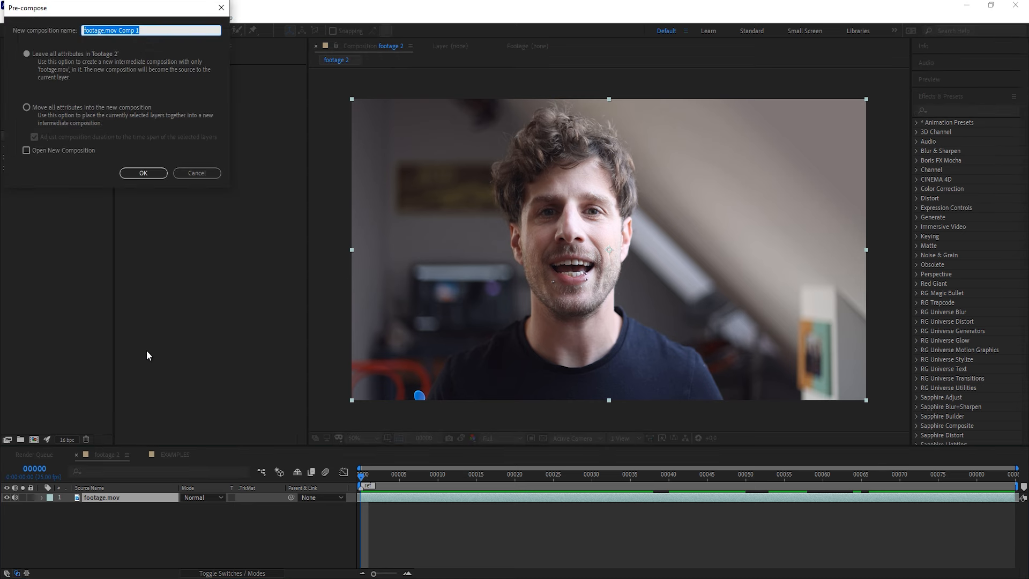
type("TRACK")
left_click_drag(130, 12, 194, 47)
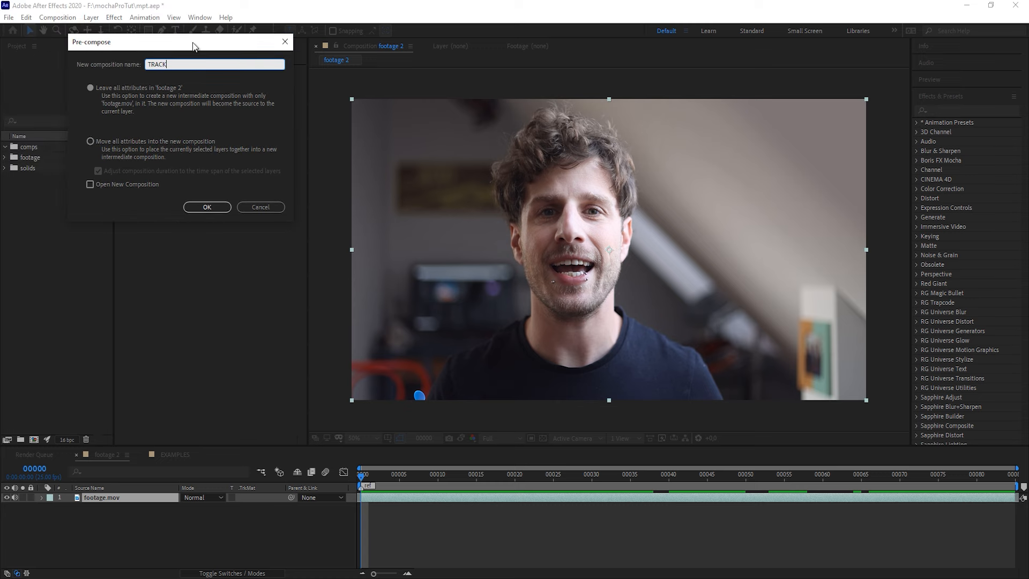
left_click(88, 143)
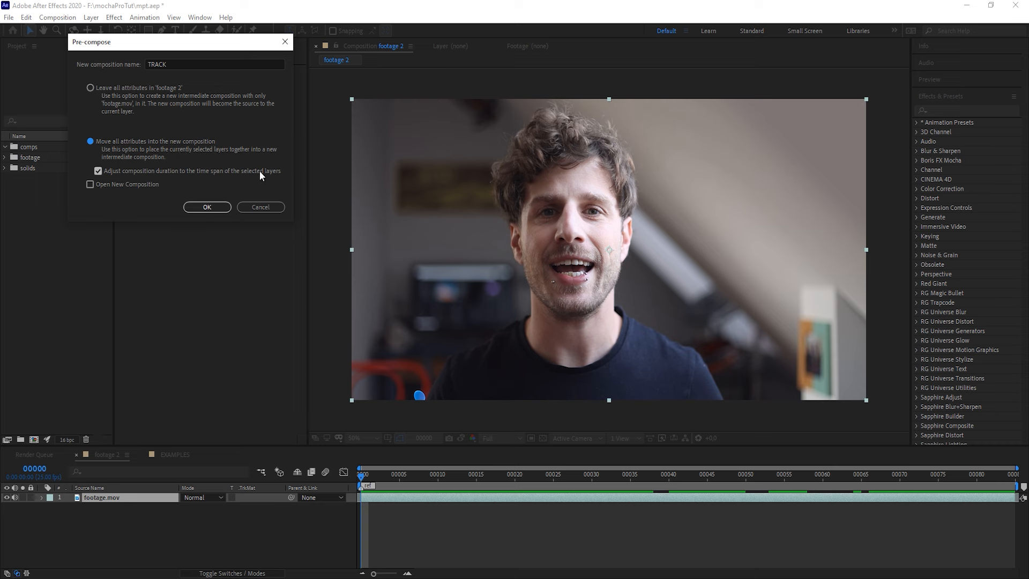
left_click(209, 206)
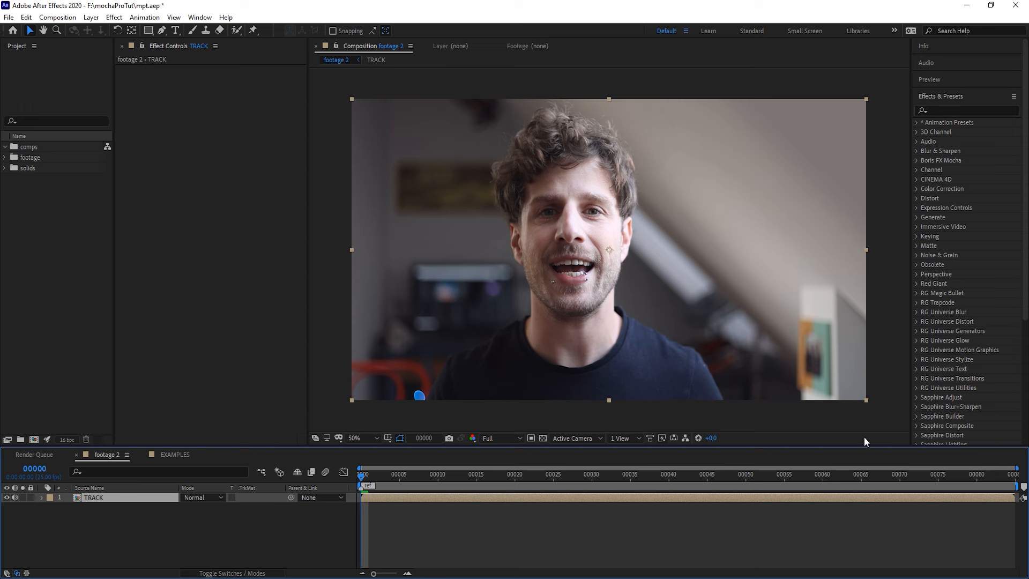
Step: Apply the Mocha Pro effect to the TRACK layer and launch Mocha Pro from it
left_click(946, 113)
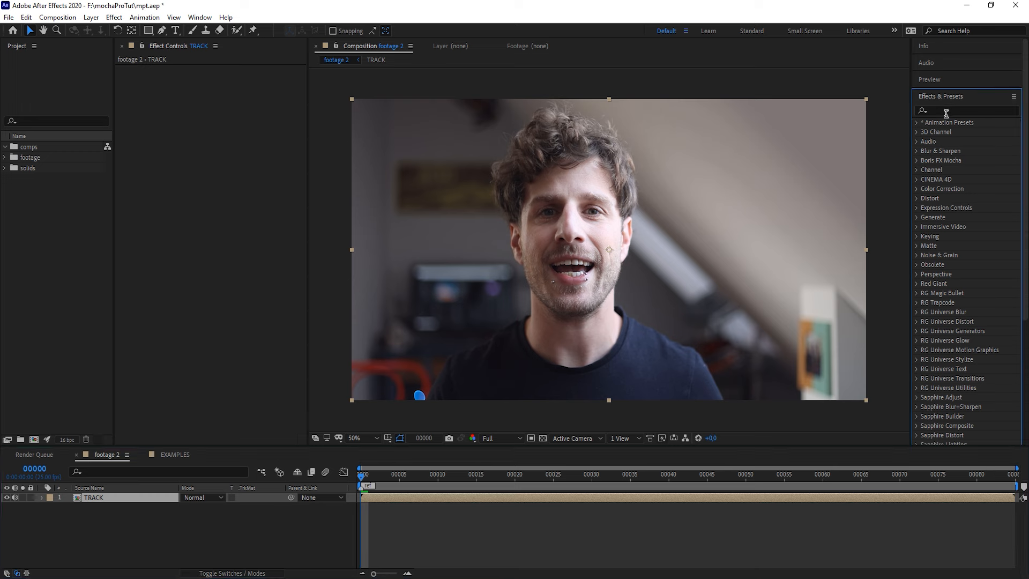
left_click(956, 109)
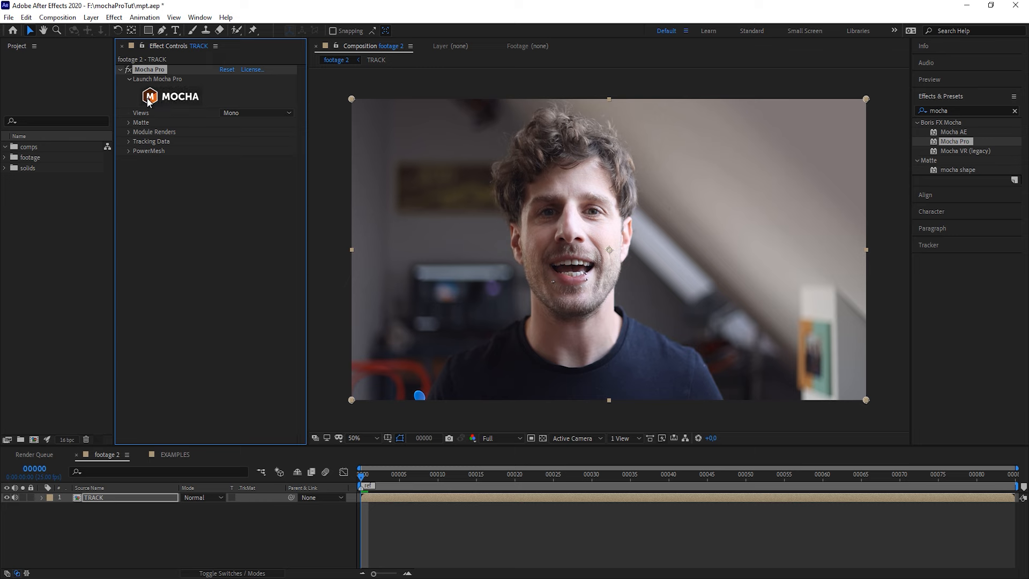
left_click(159, 98)
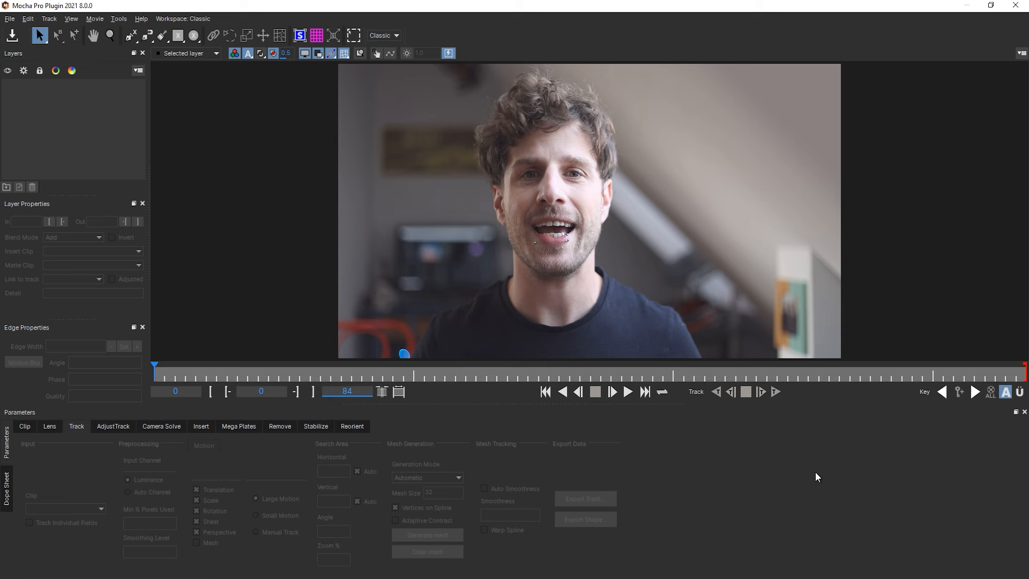
Step: Draw a closed X-spline loosely around the man's head and neck down to the shirt collar
left_click(129, 39)
left_click(502, 81)
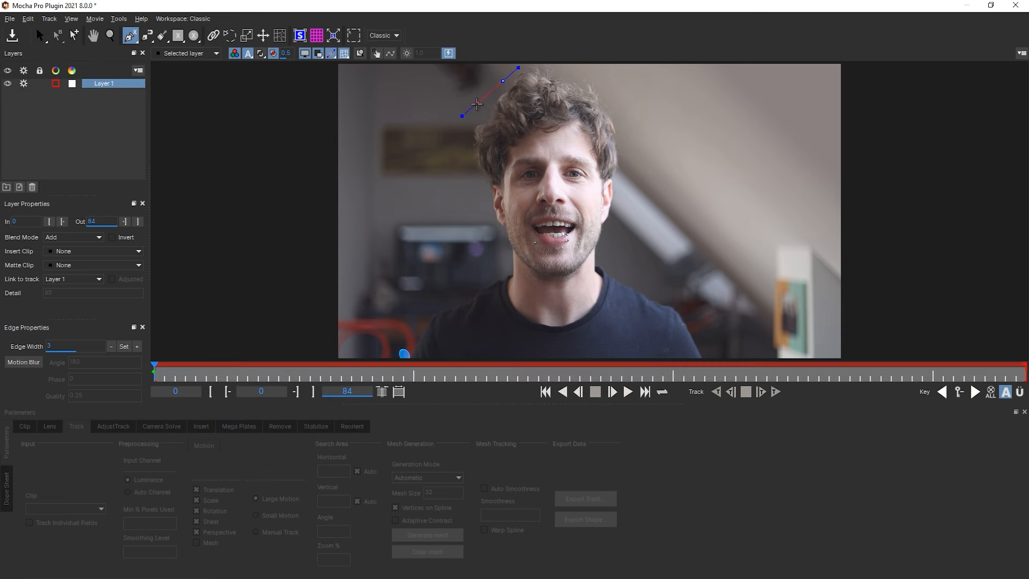
left_click(477, 106)
left_click(460, 146)
left_click(465, 177)
left_click(484, 210)
left_click(490, 246)
left_click(511, 278)
left_click(517, 299)
left_click(544, 320)
left_click(569, 314)
left_click(590, 309)
left_click(600, 293)
left_click(601, 283)
left_click(602, 273)
left_click(606, 261)
left_click(623, 214)
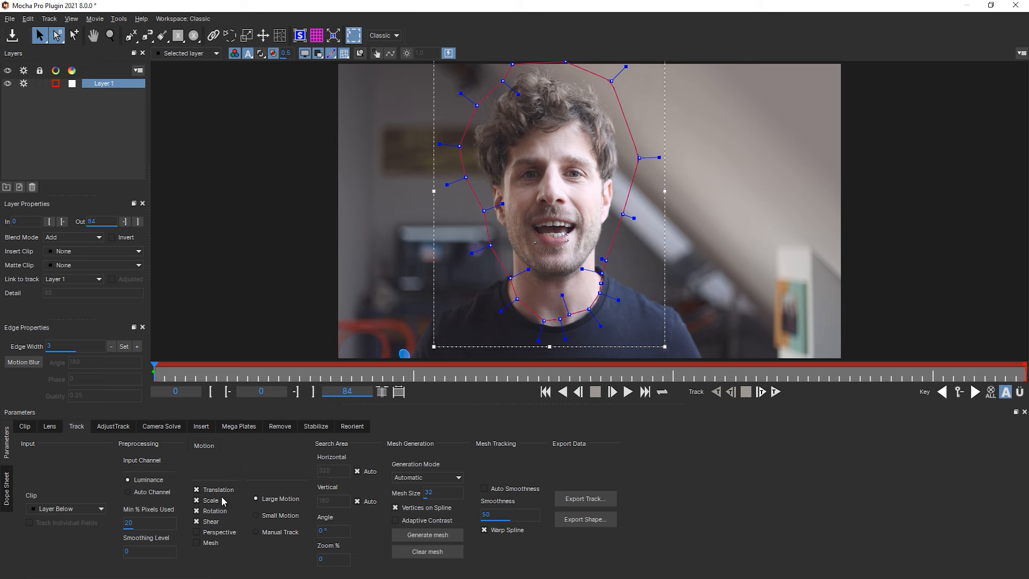
Step: Enable Perspective and Mesh motion for the head layer and generate a Uniform mesh with size 32
left_click(218, 534)
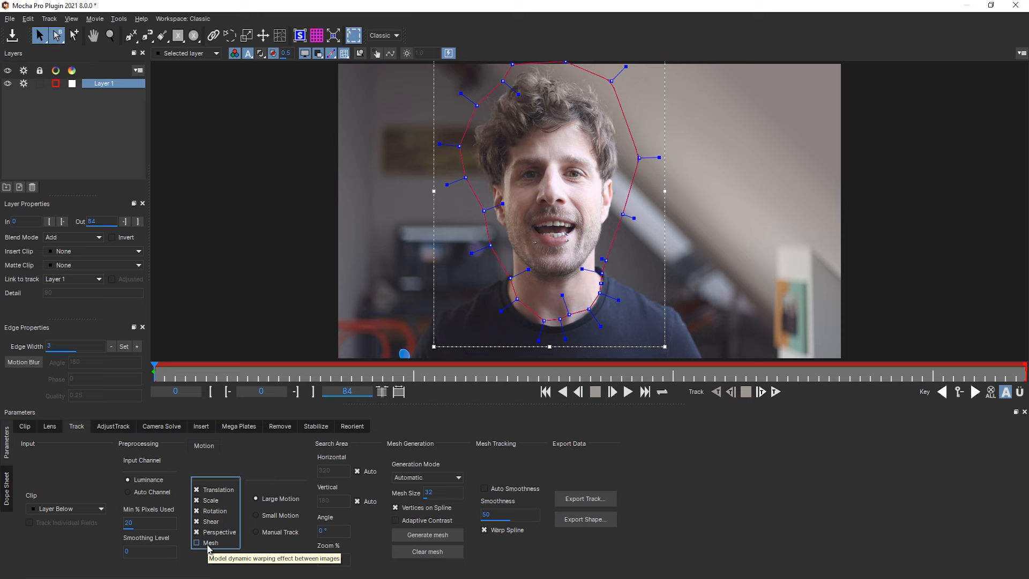
left_click(208, 548)
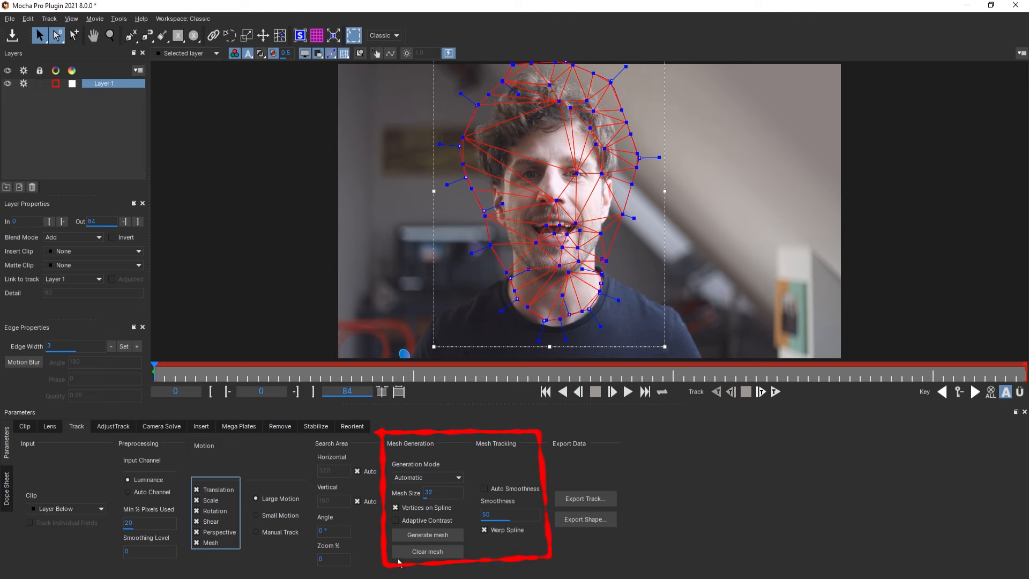
left_click(425, 478)
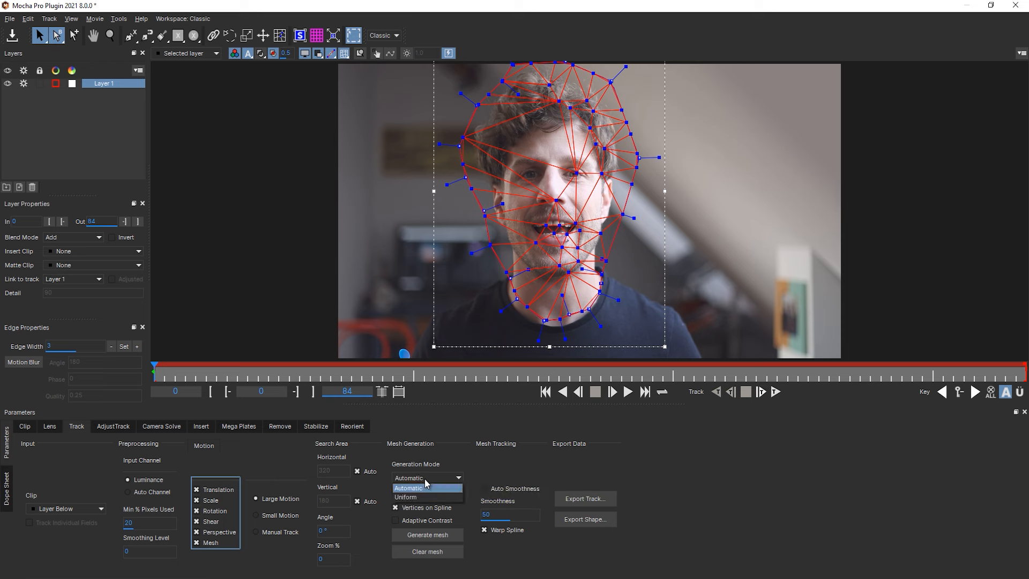
left_click(423, 498)
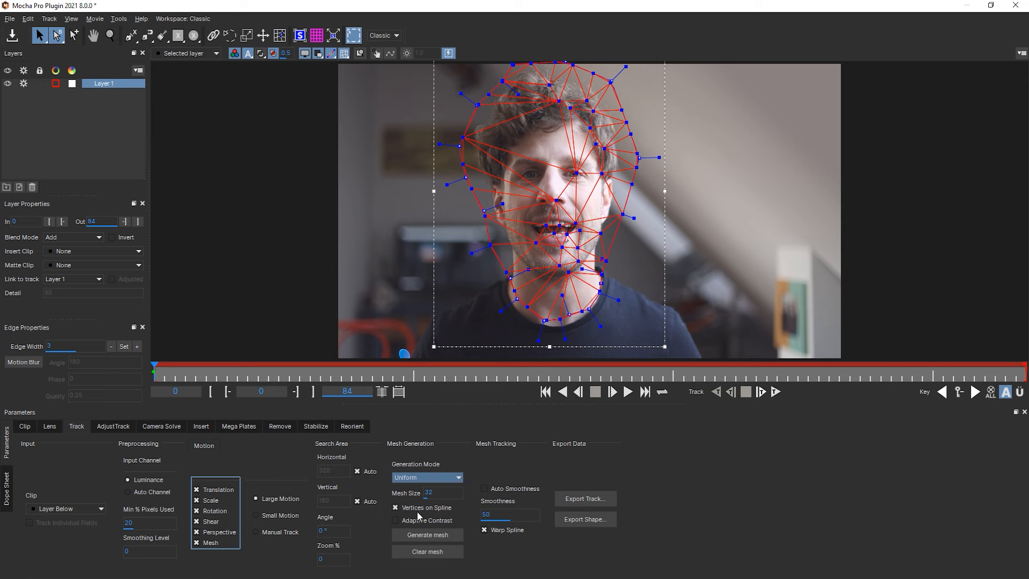
left_click(433, 535)
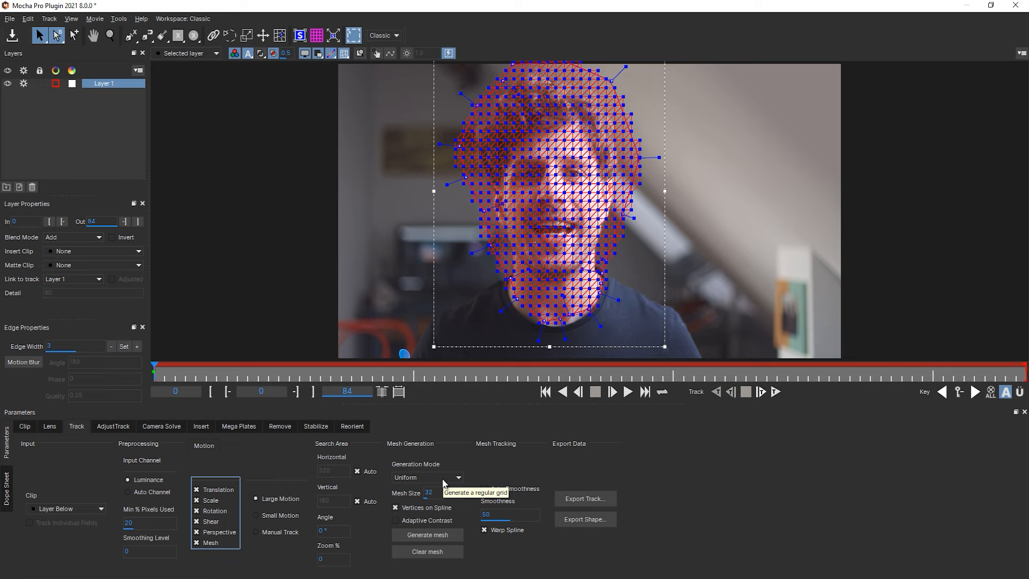
Step: Examine the uniform mesh over the face up close and check how it covers the whole head
key("z")
left_click_drag(576, 228, 588, 192)
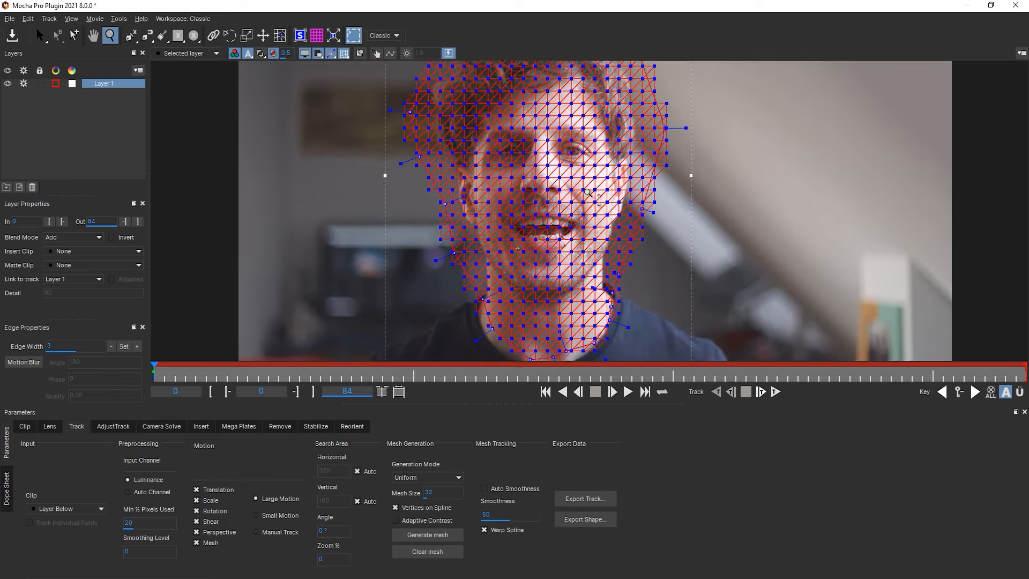
left_click(588, 192)
key("s")
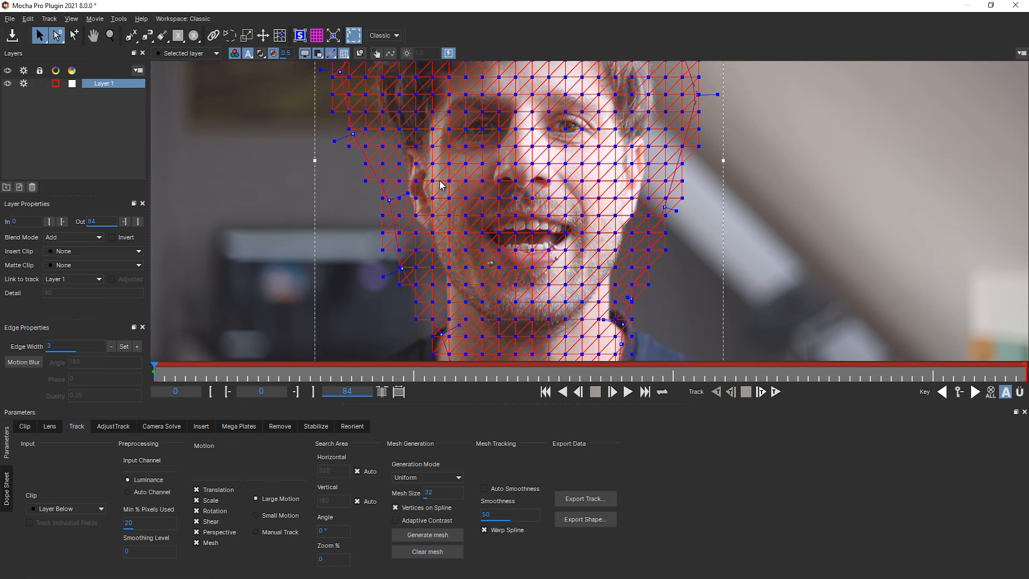
key("z")
left_click_drag(560, 165, 564, 237)
left_click_drag(568, 190, 574, 213)
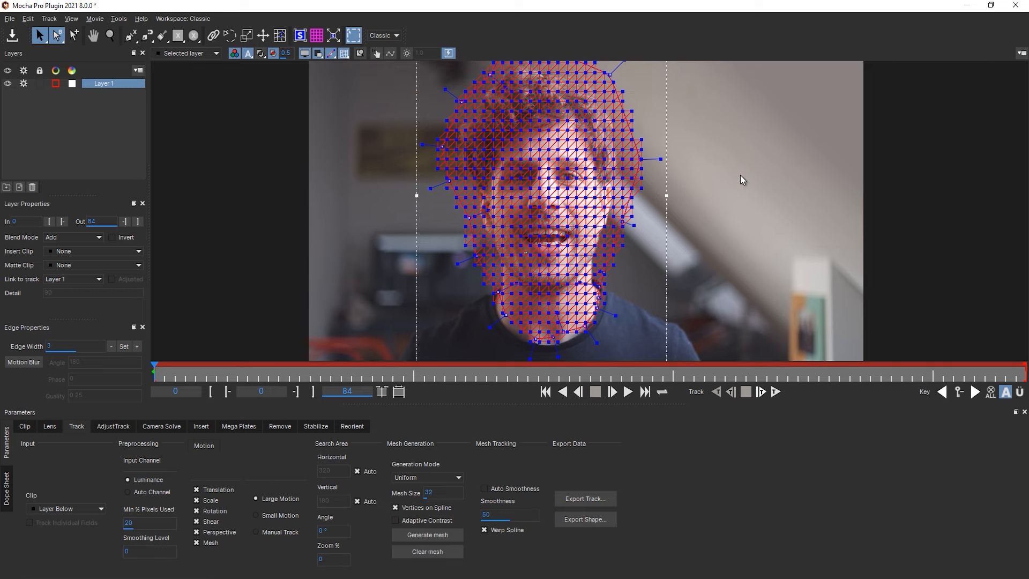
key("x")
mouse_move(749, 176)
left_mouse_down()
mouse_move(742, 207)
mouse_move(742, 191)
mouse_move(737, 207)
mouse_move(726, 200)
mouse_move(736, 188)
left_mouse_up()
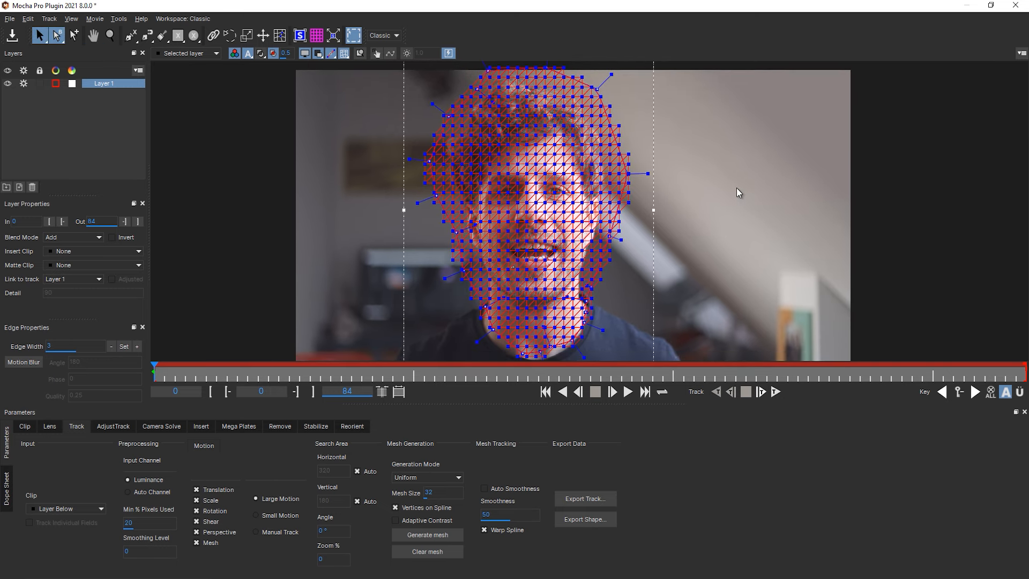
key("z")
left_click_drag(649, 195, 648, 221)
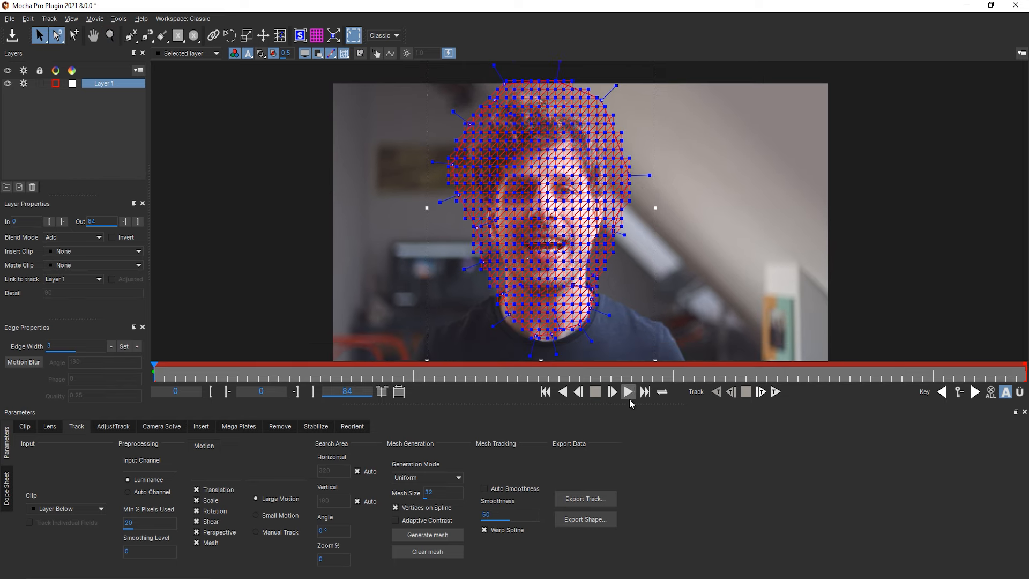
Step: Track the head mesh forward to frame 84 and review the result by scrubbing back to frame 0
left_click(776, 392)
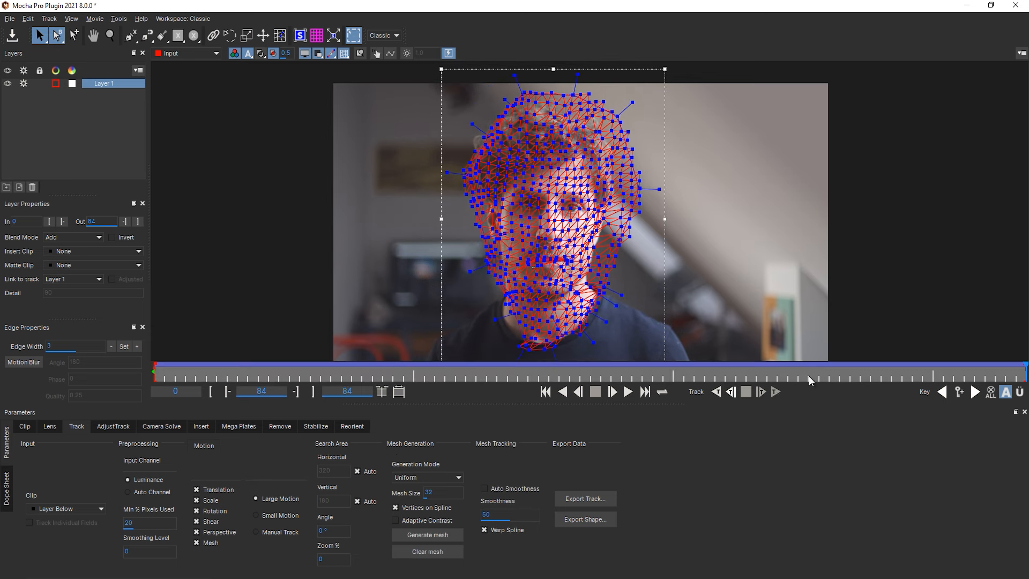
left_click_drag(1025, 364, 597, 372)
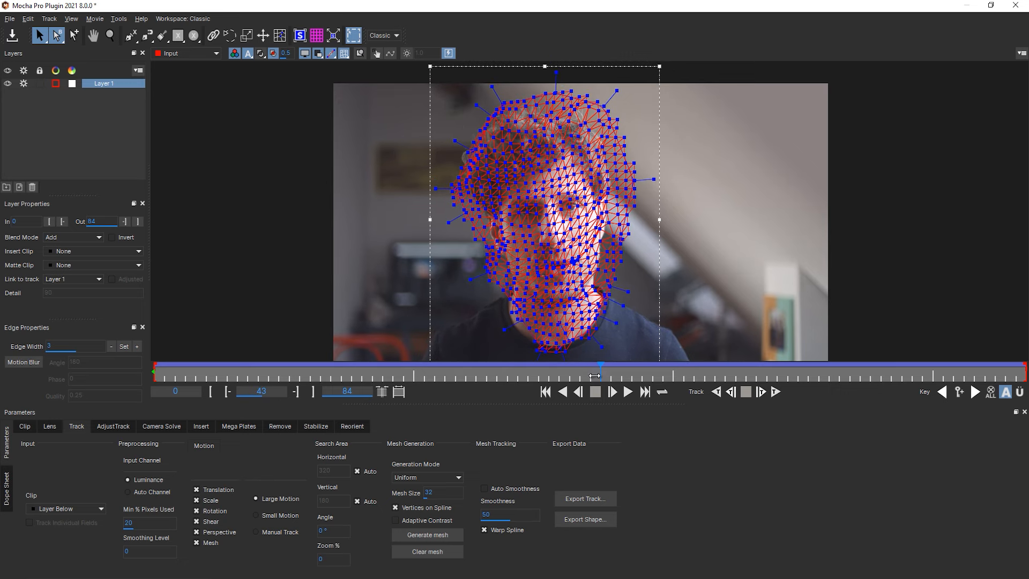
left_click_drag(606, 376, 154, 379)
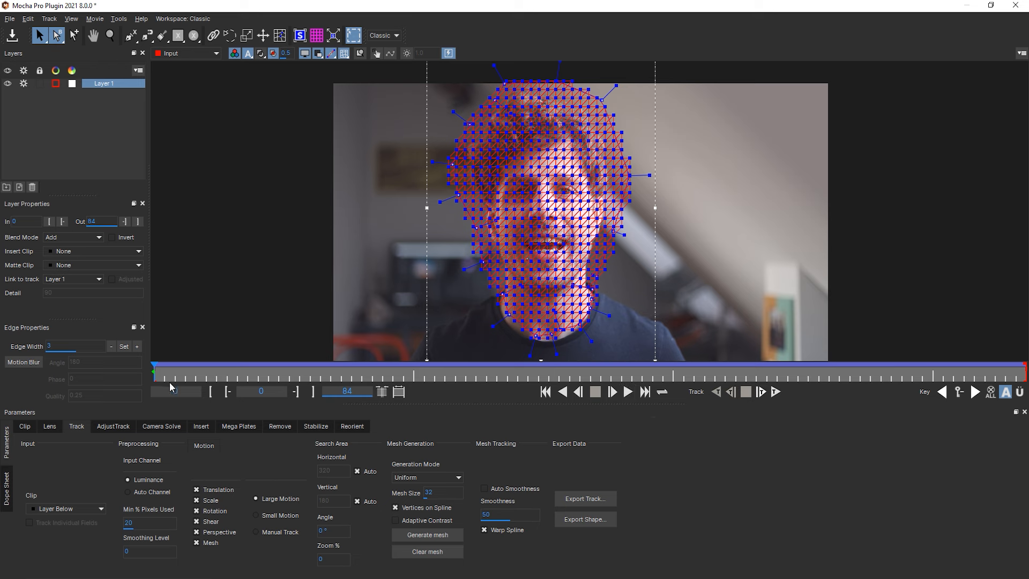
Step: Show the planar surface, fit it to the full image frame, and close Mocha Pro with the track saved
left_click(304, 42)
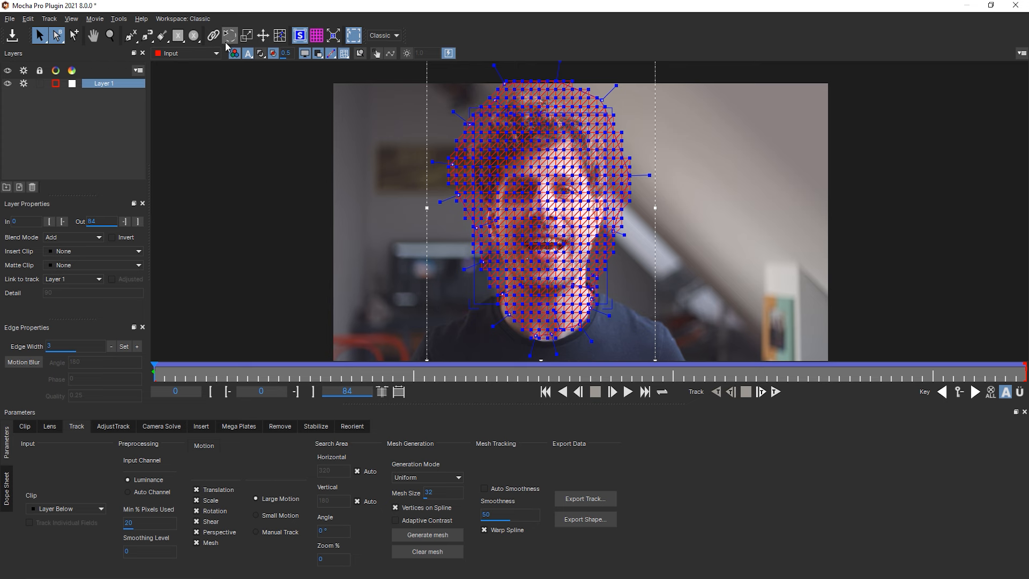
left_click(334, 37)
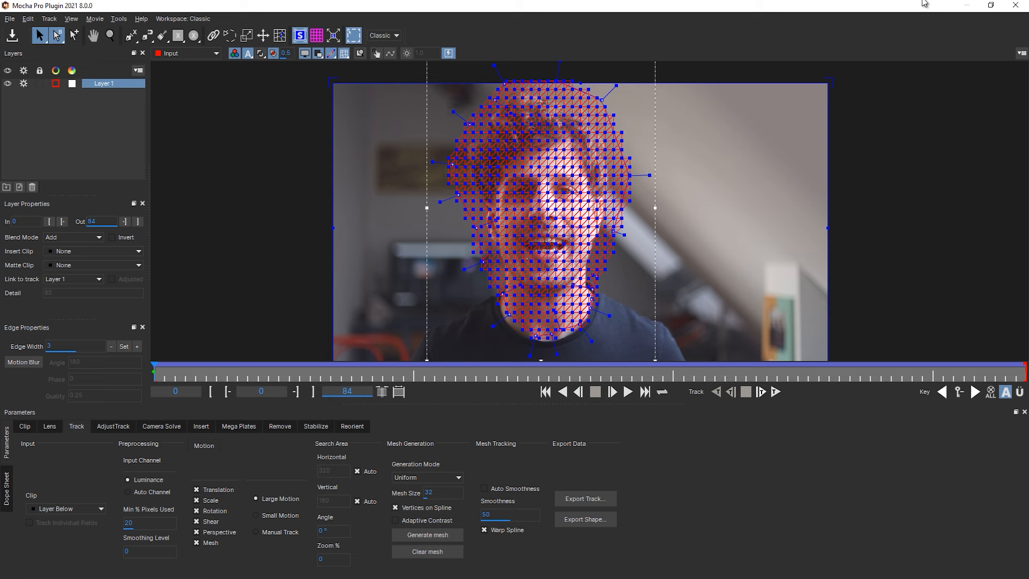
left_click(1016, 5)
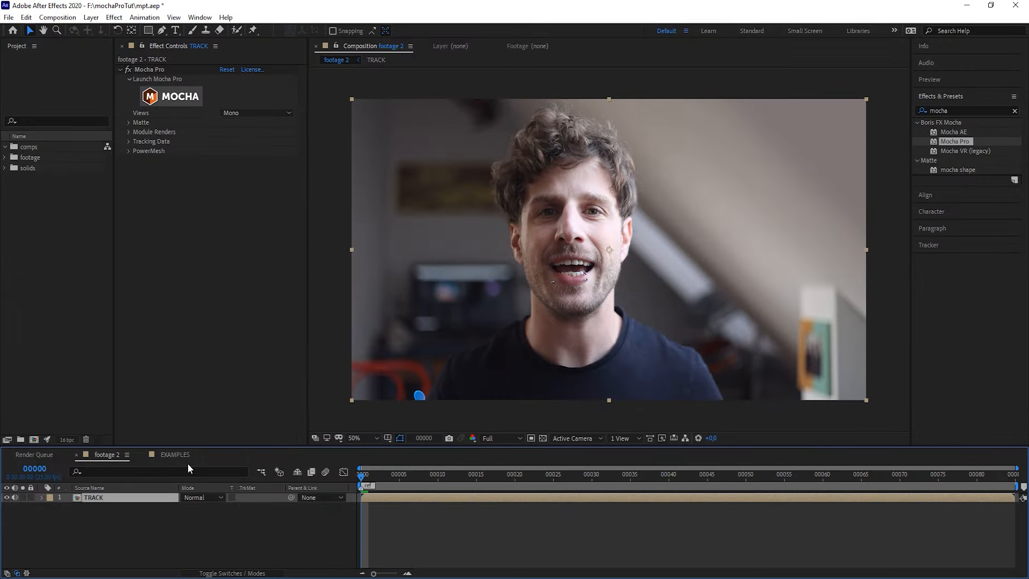
Step: Copy the Mesh Track layer from the EXAMPLES composition into footage 2, above the TRACK layer
left_click(158, 454)
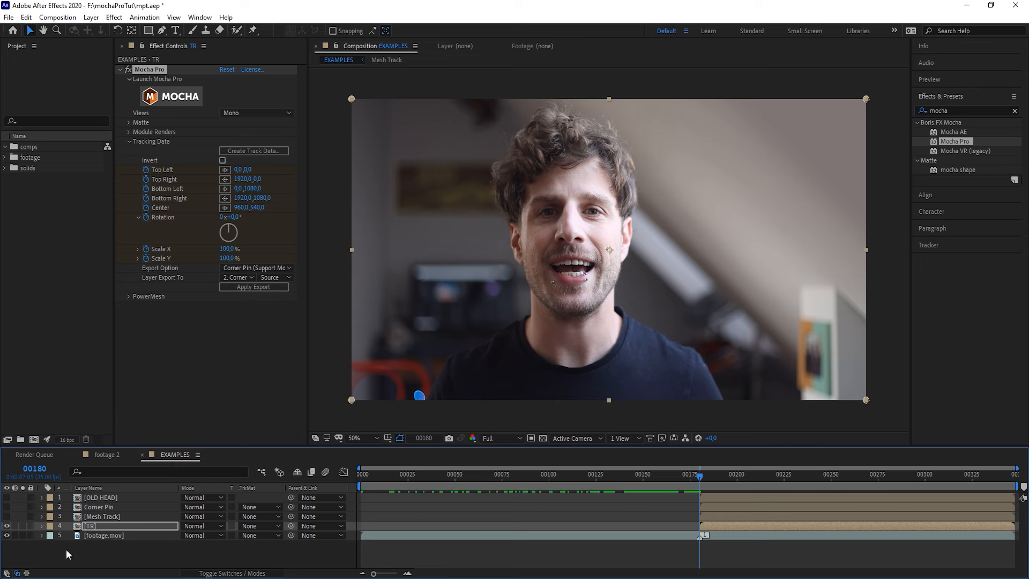
left_click(117, 515)
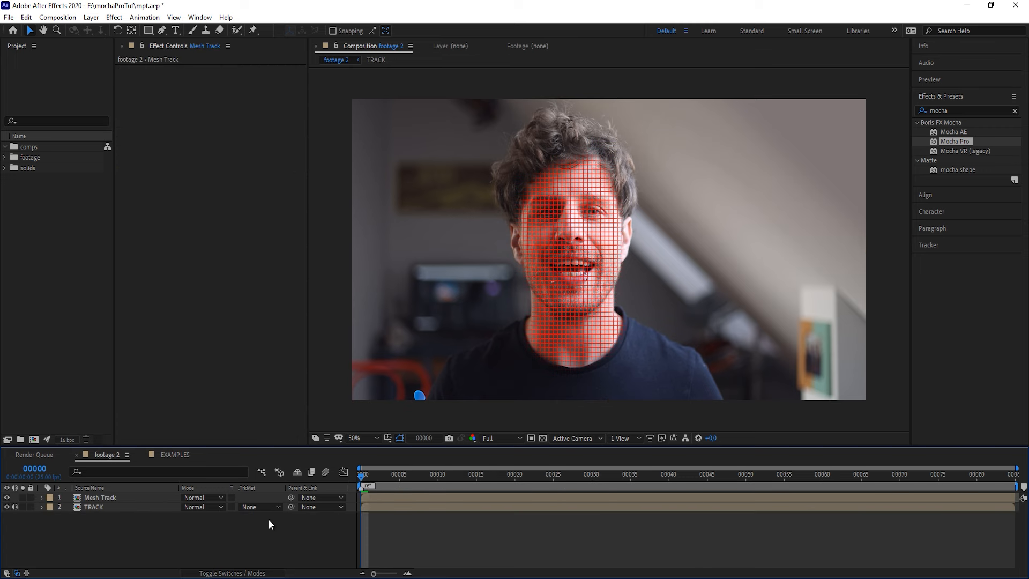
Step: Compare frame 0 with and without the Mesh Track overlay, and view the Mesh Track layer on its own
left_click(7, 497)
left_click(7, 498)
left_click(22, 498)
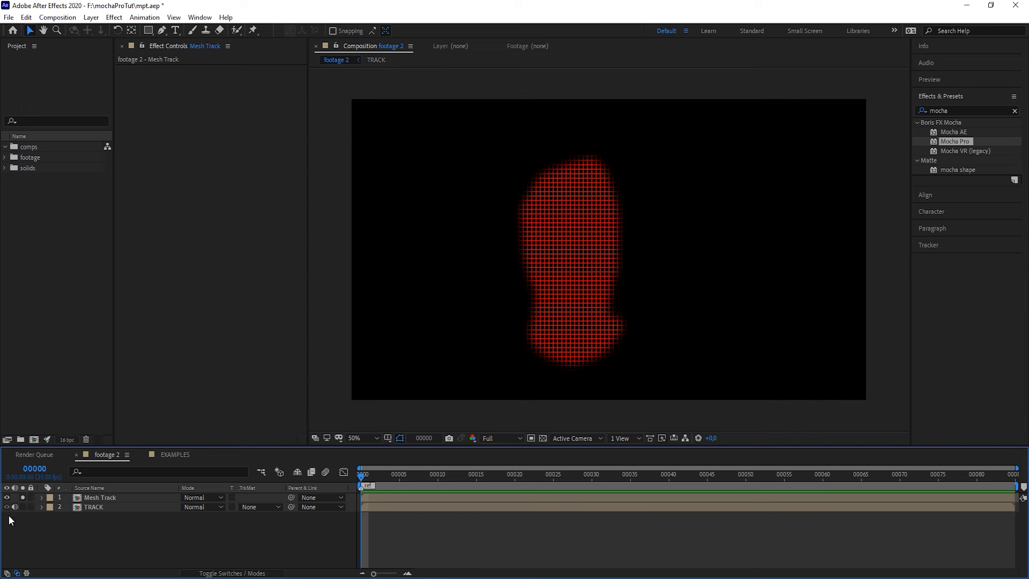
left_click(22, 498)
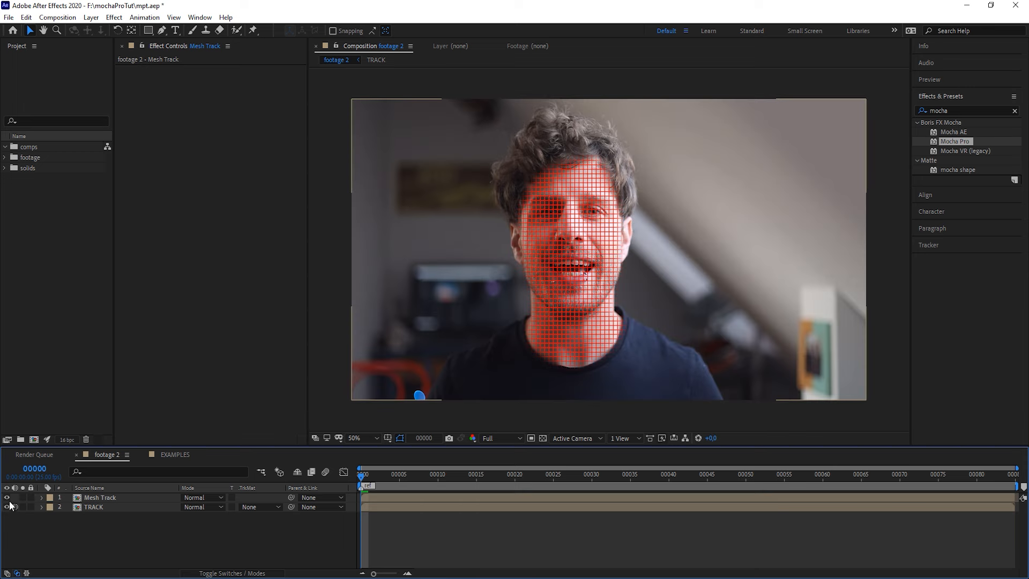
left_click(7, 497)
left_click(7, 498)
left_click(7, 498)
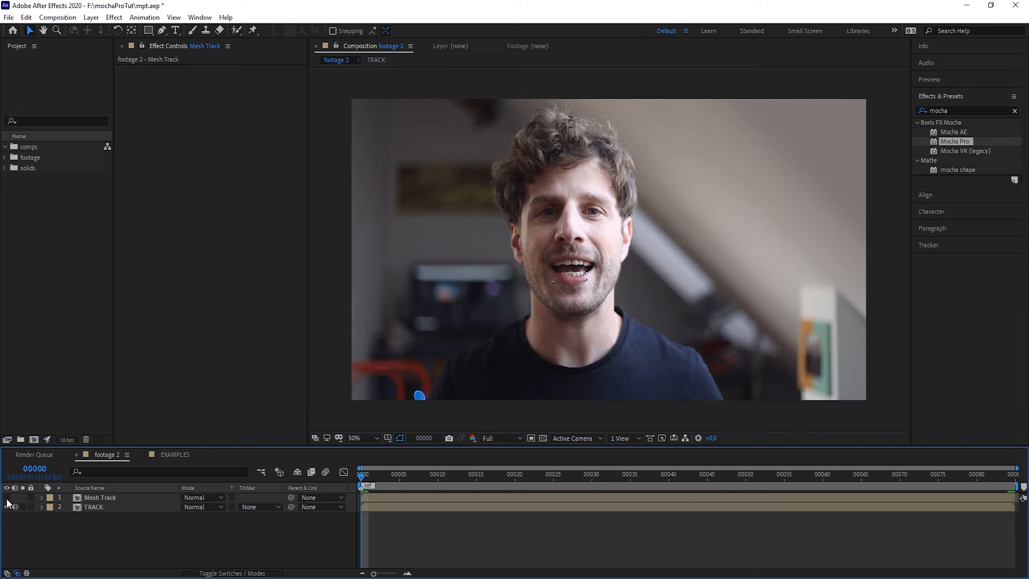
left_click(7, 498)
left_click(7, 499)
left_click(7, 498)
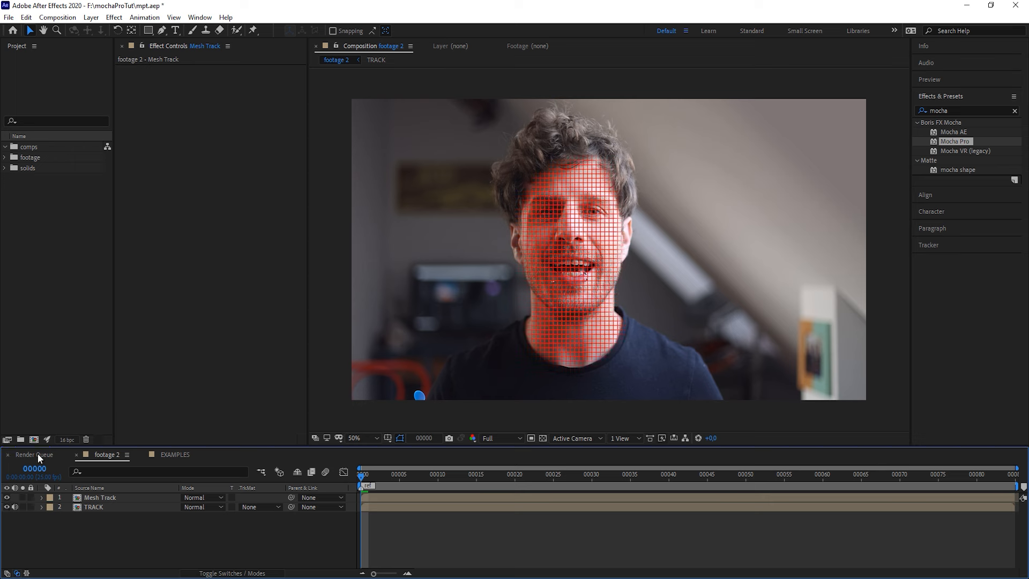
Step: Copy the Mocha Pro effect from the TRACK layer and paste it onto the Mesh Track layer
left_click(103, 506)
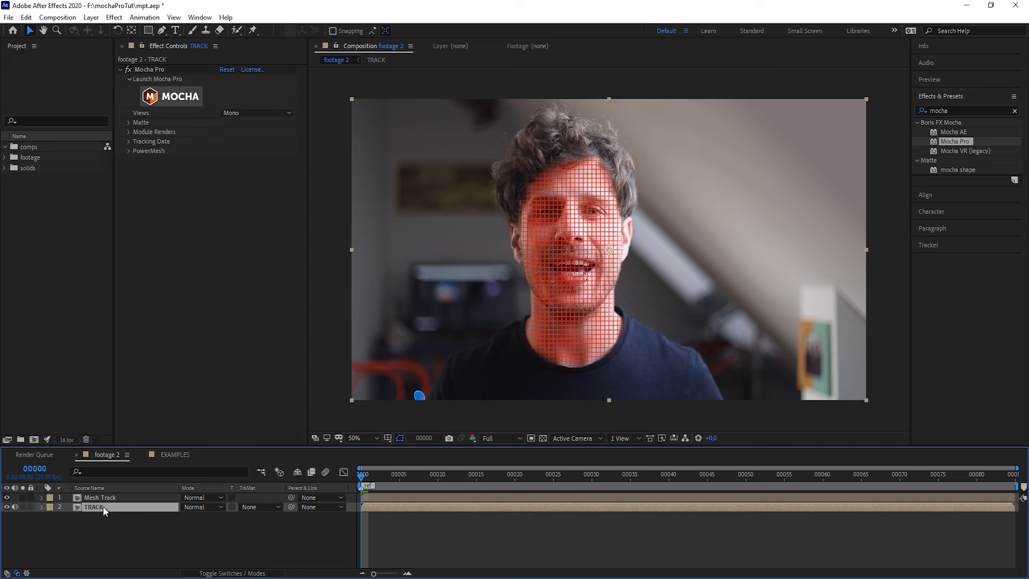
left_click(149, 69)
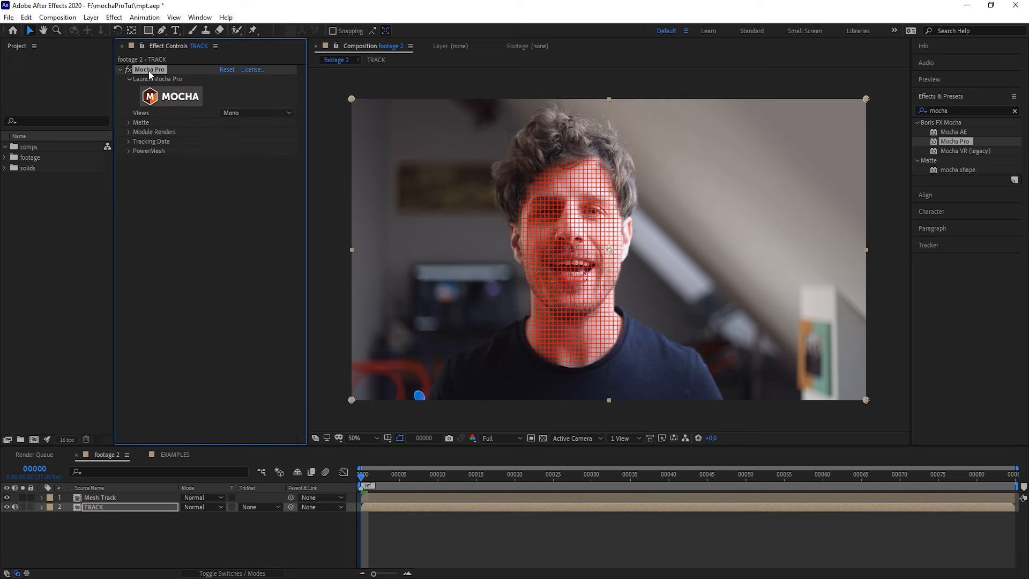
left_click(26, 17)
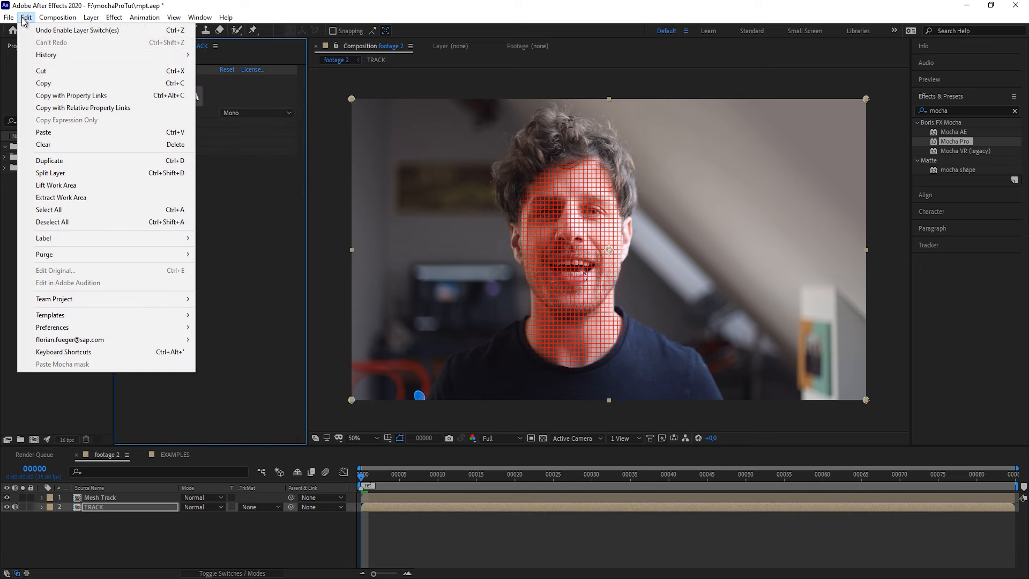
left_click(64, 84)
left_click(140, 542)
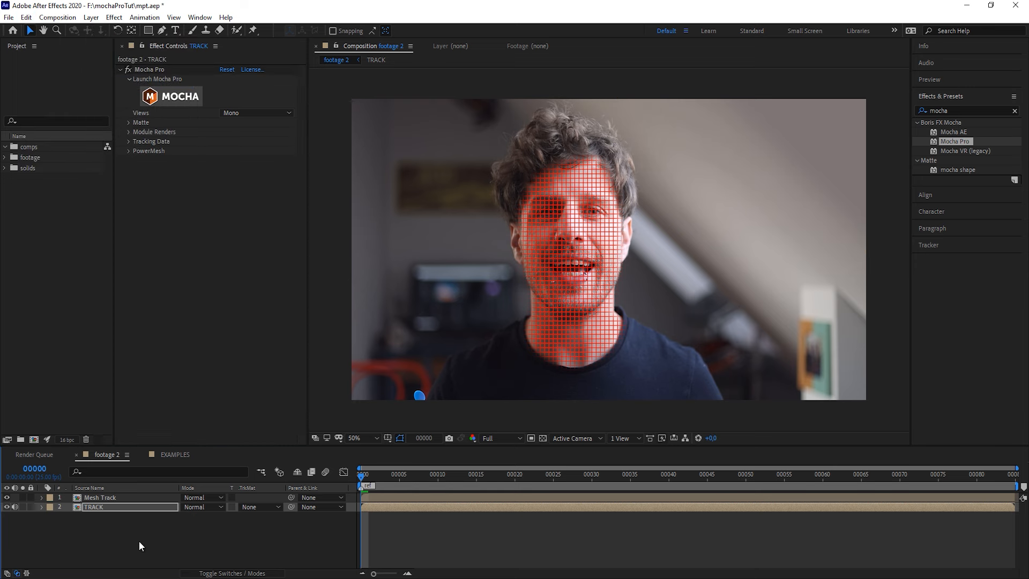
left_click(115, 500)
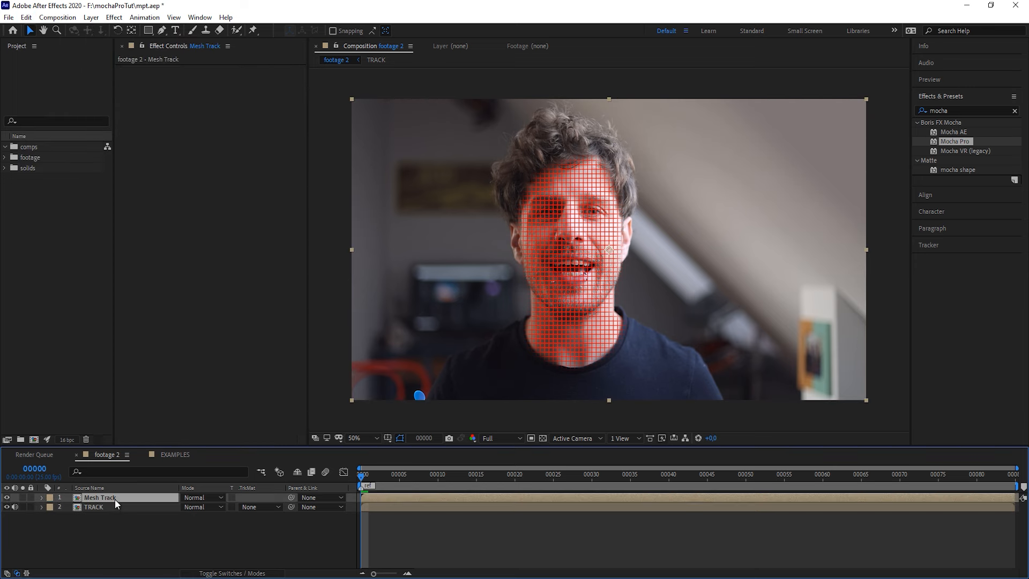
left_click(26, 18)
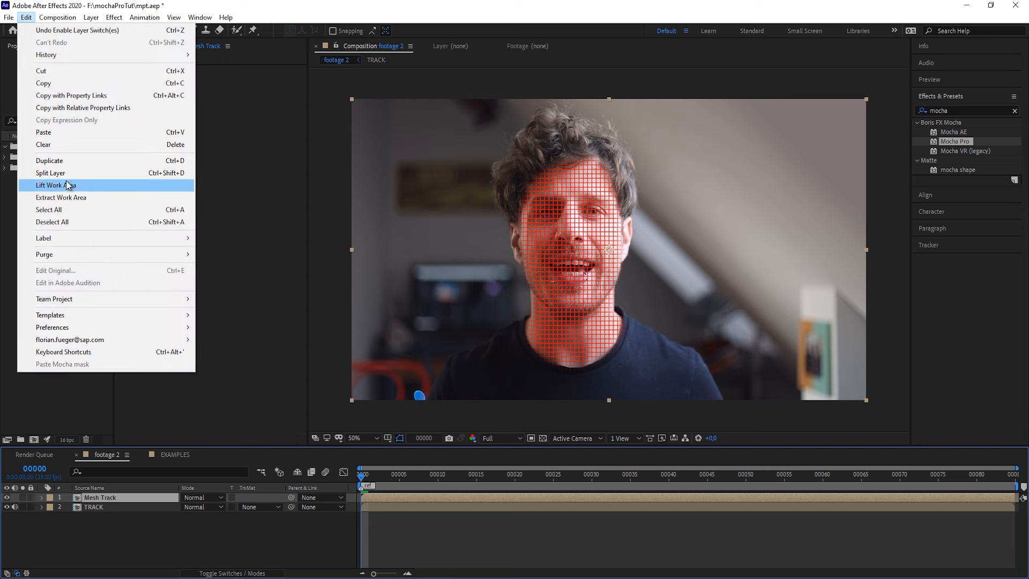
left_click(91, 131)
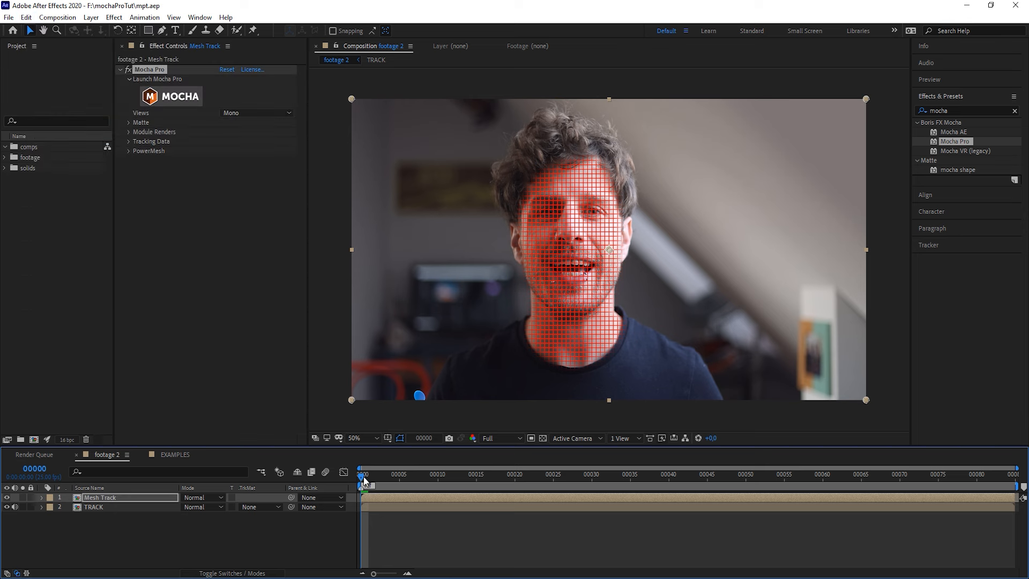
mouse_move(365, 478)
left_mouse_down()
mouse_move(451, 479)
mouse_move(367, 481)
mouse_move(449, 487)
mouse_move(364, 487)
left_mouse_up()
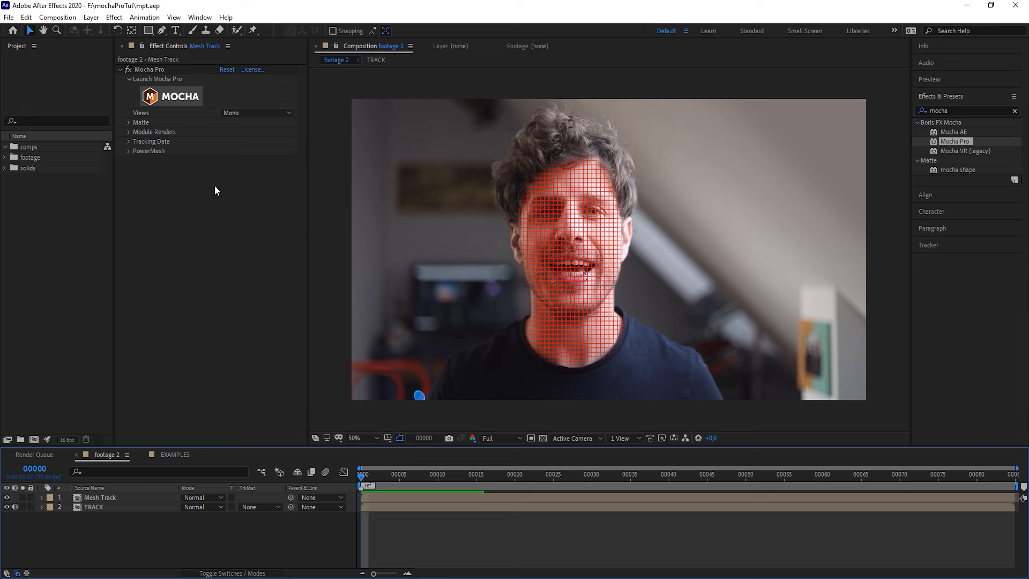
Step: Enable Render under the Mesh Track layer's Mocha Pro module renders and set the module to Stabilize: Warp
left_click(118, 142)
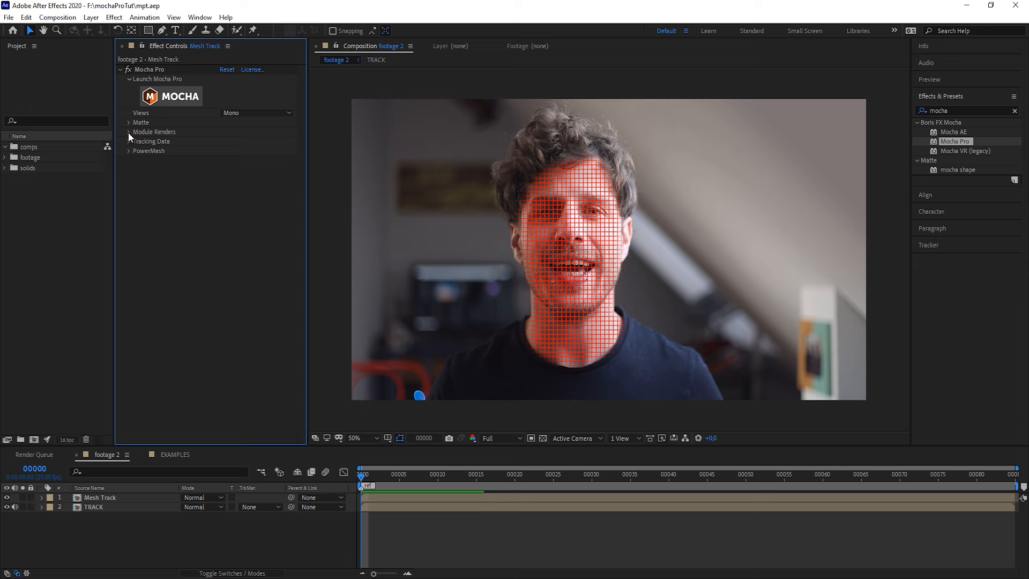
left_click(129, 132)
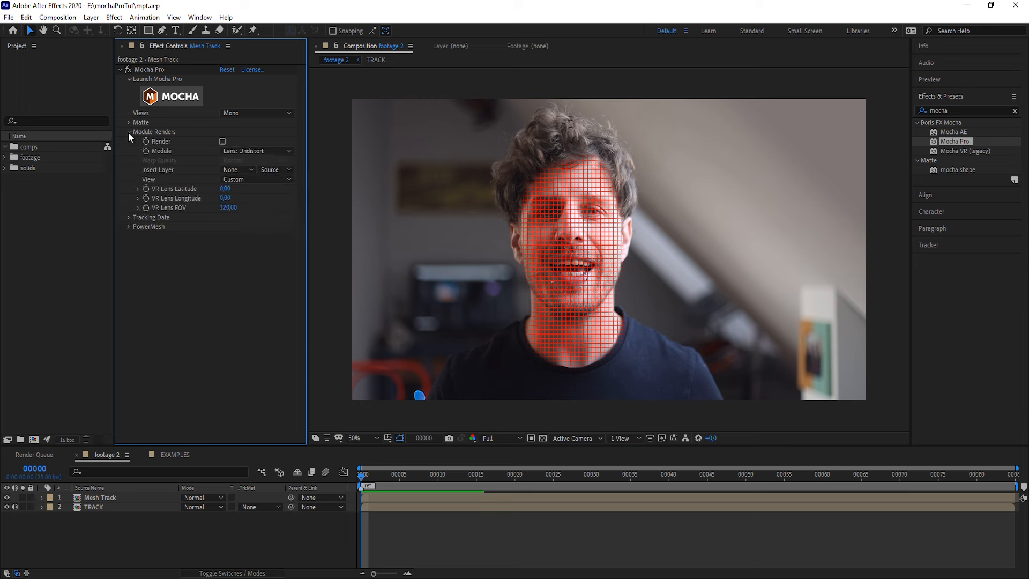
left_click(223, 142)
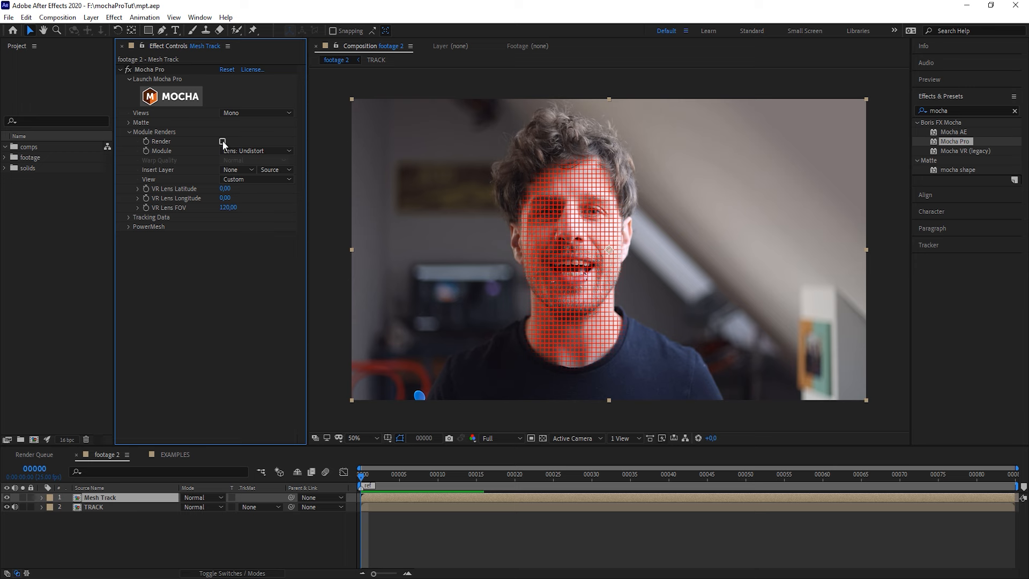
left_click(223, 142)
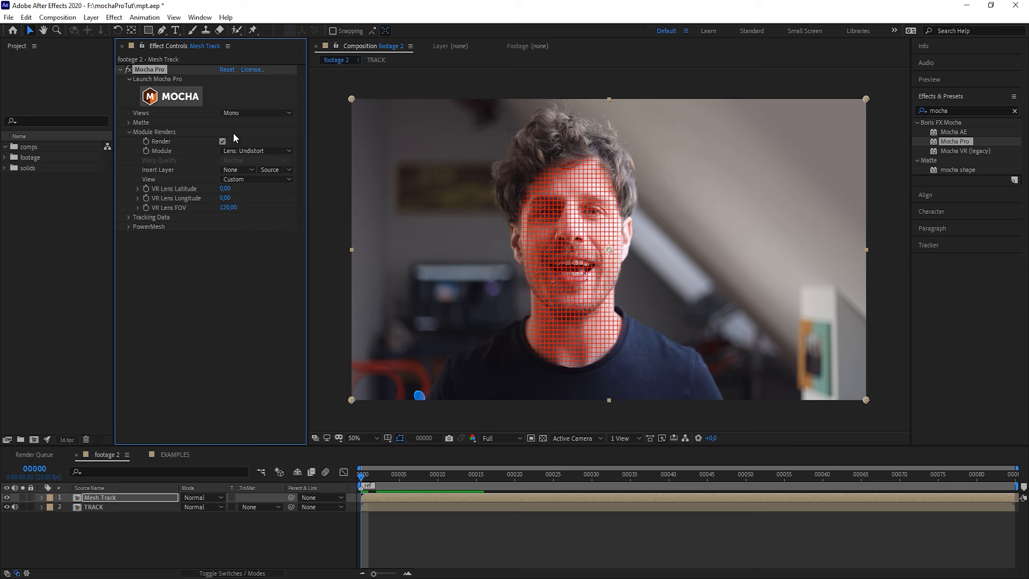
left_click(279, 153)
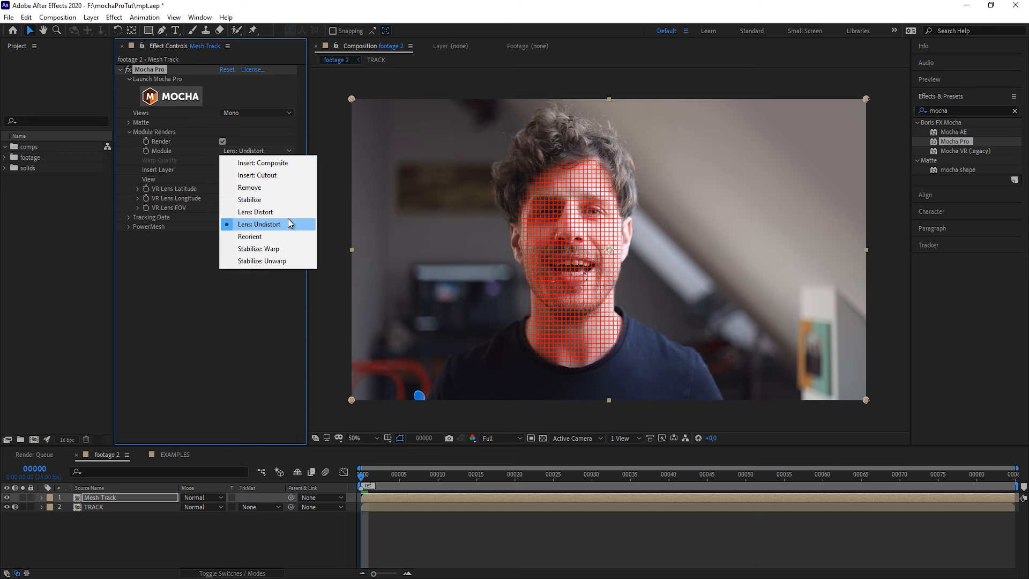
left_click(279, 250)
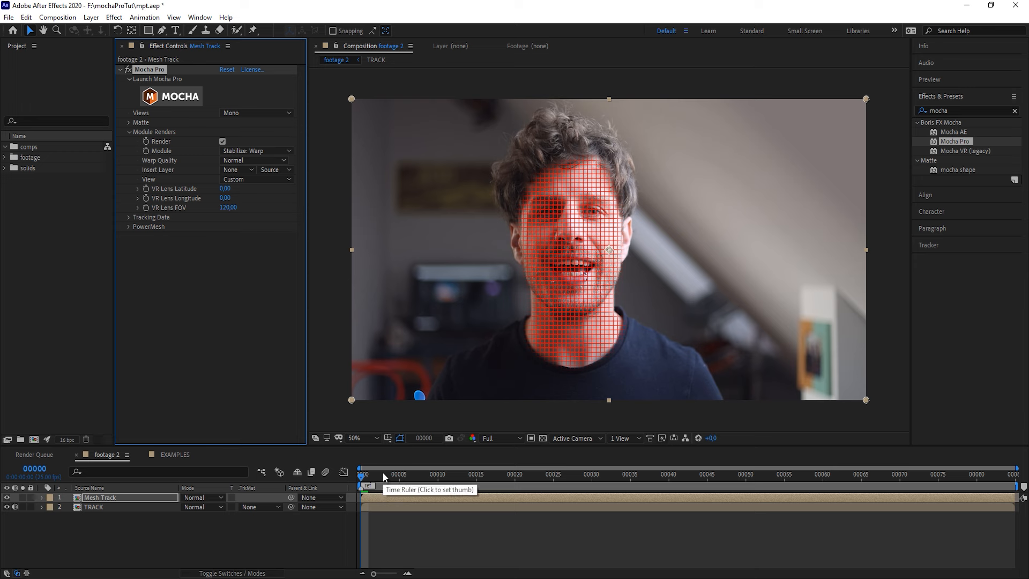
Step: Play back footage 2 to check how the warped mesh overlay follows the face
left_click(385, 525)
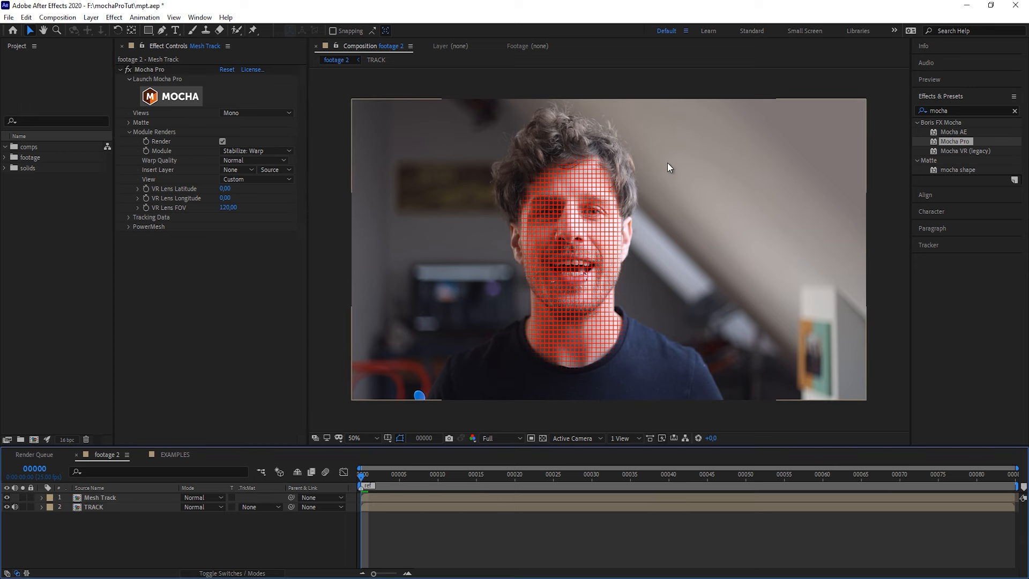
key("space")
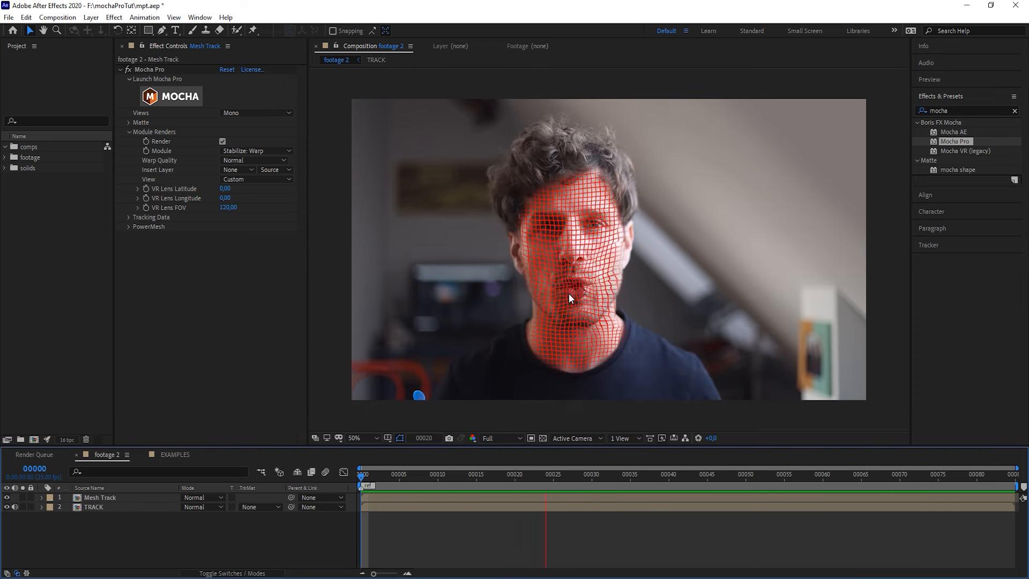
key("space")
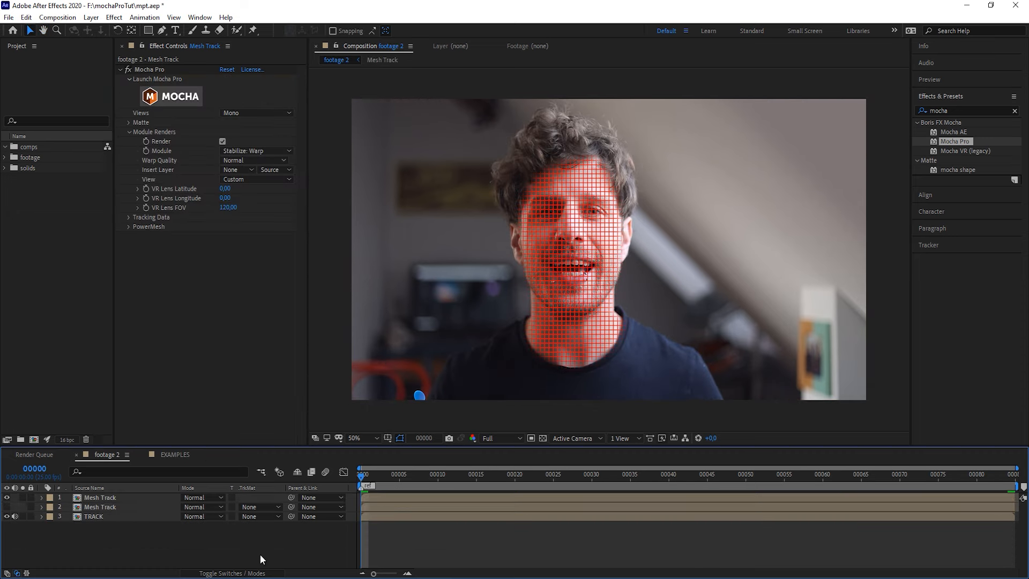
Step: Play back the corner-pinned Mesh Track layer for comparison, and switch visibility back to the mesh-warped version
left_click(97, 498)
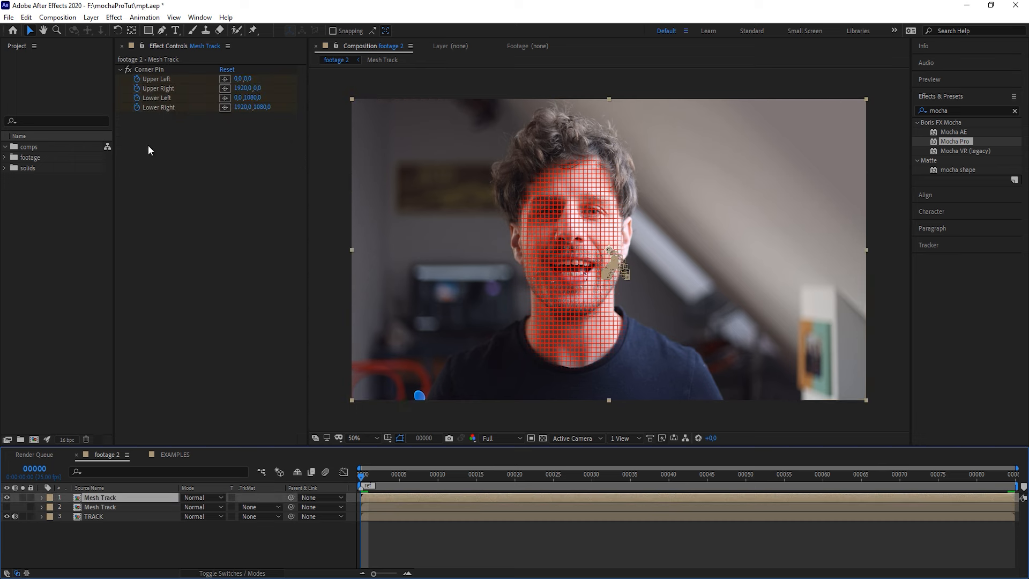
key("space")
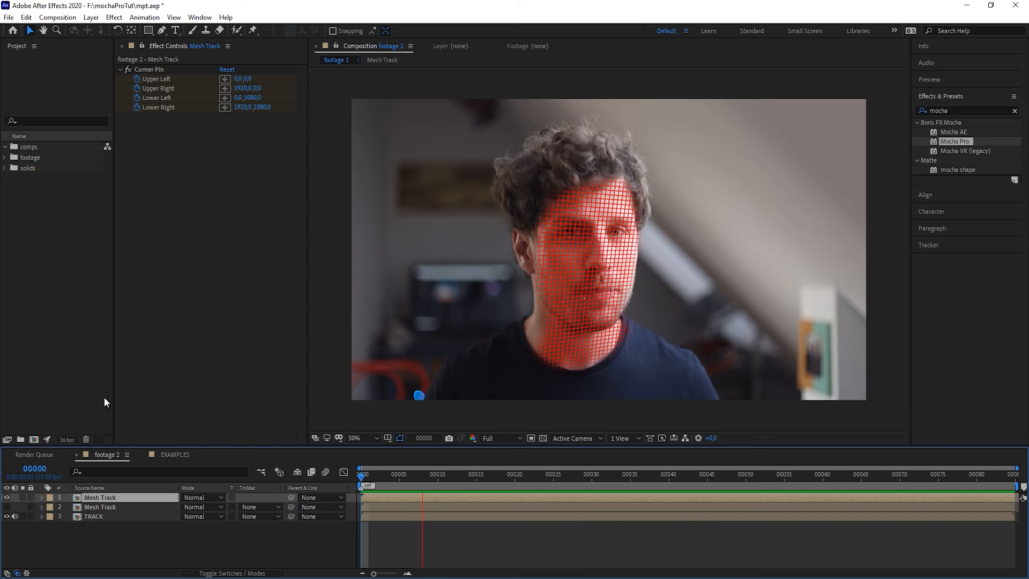
key("space")
left_click(7, 507)
left_click(7, 498)
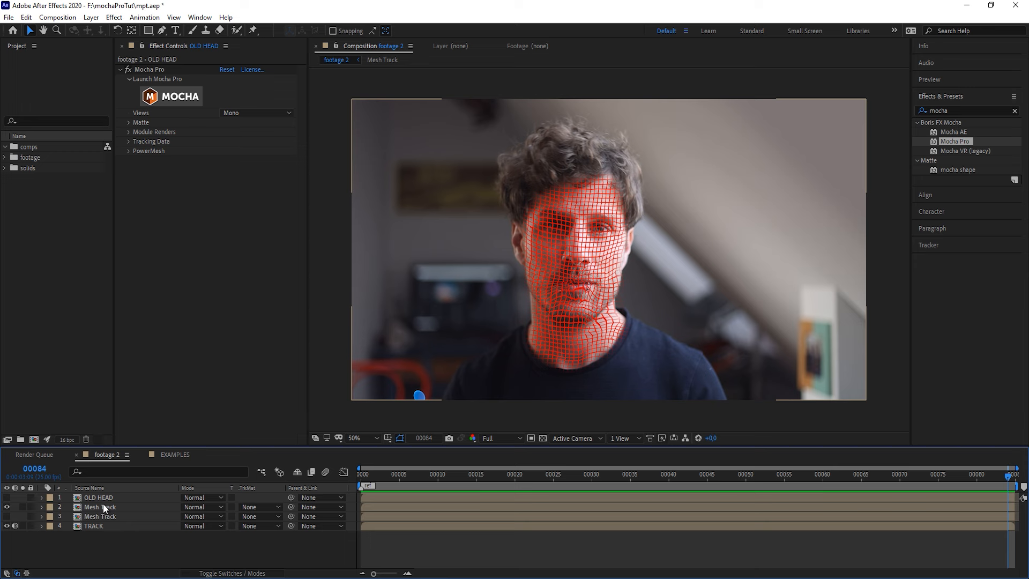
Step: Hide the visible Mesh Track layer, show the OLD HEAD layer, and return to frame 0
left_click(7, 506)
left_click(6, 498)
key("Home")
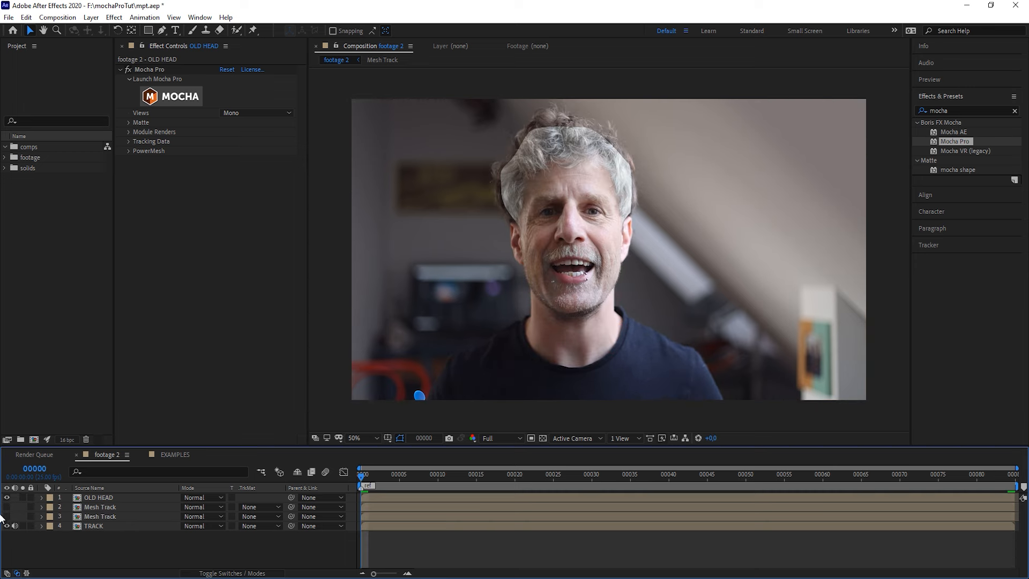
Step: Solo the OLD HEAD layer and play it back alone, and review it over the TRACK footage
left_click(25, 500)
left_click(25, 500)
left_click(118, 499)
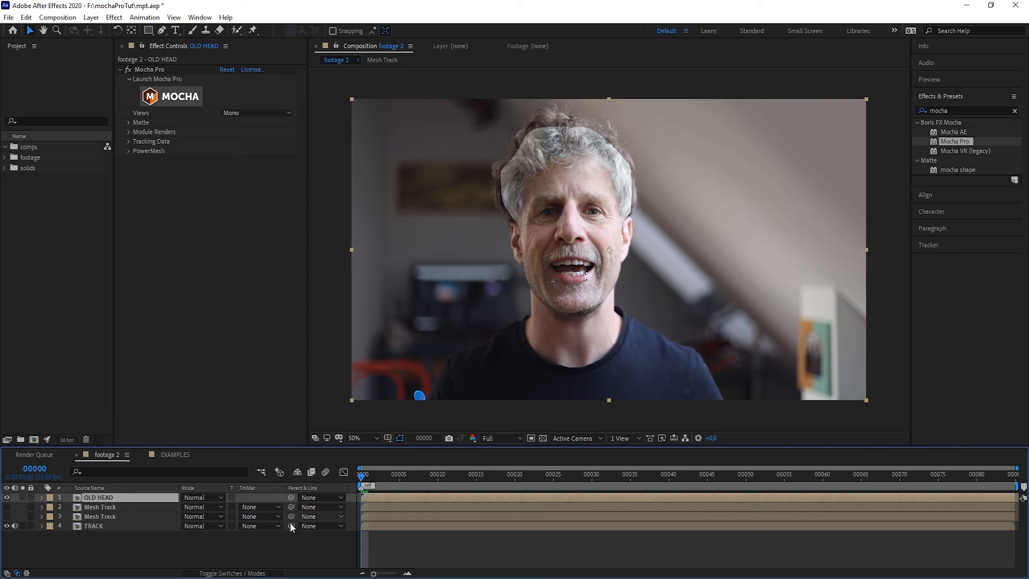
left_click(23, 498)
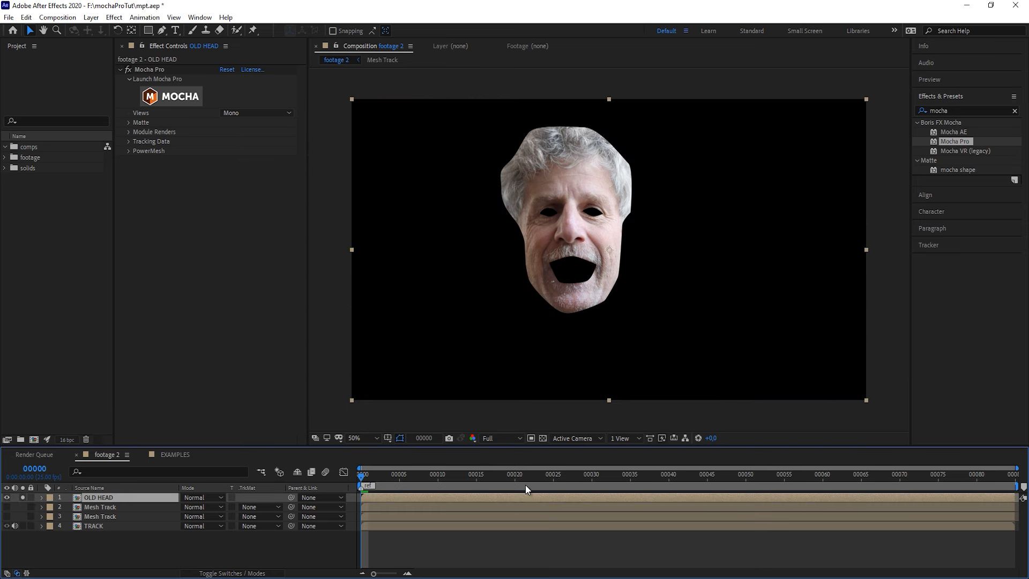
key("space")
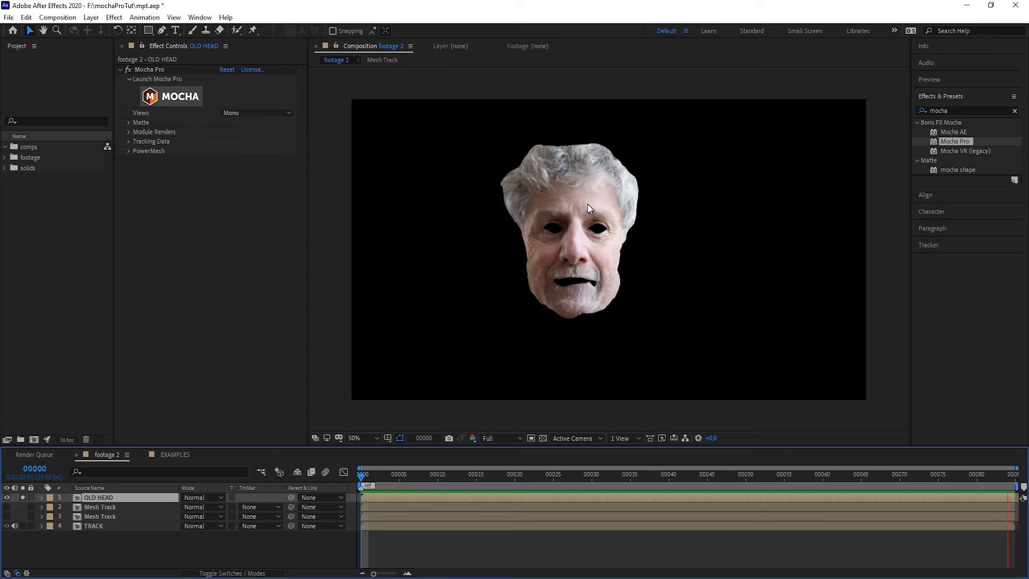
left_click(22, 526)
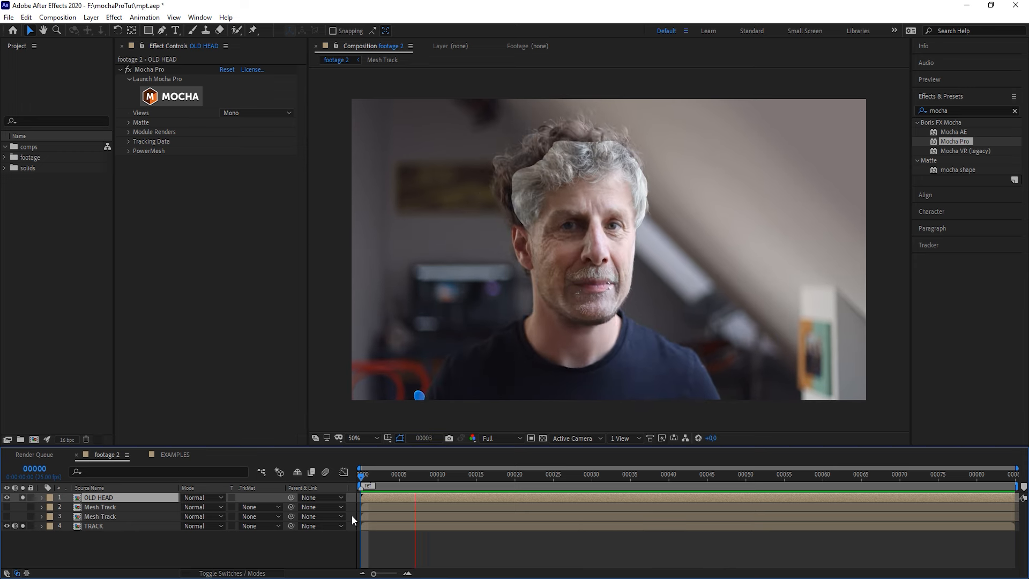
Step: Delete the OLD HEAD layer and both Mesh Track layers from footage 2, leaving only TRACK
left_click(115, 536)
left_click(109, 517)
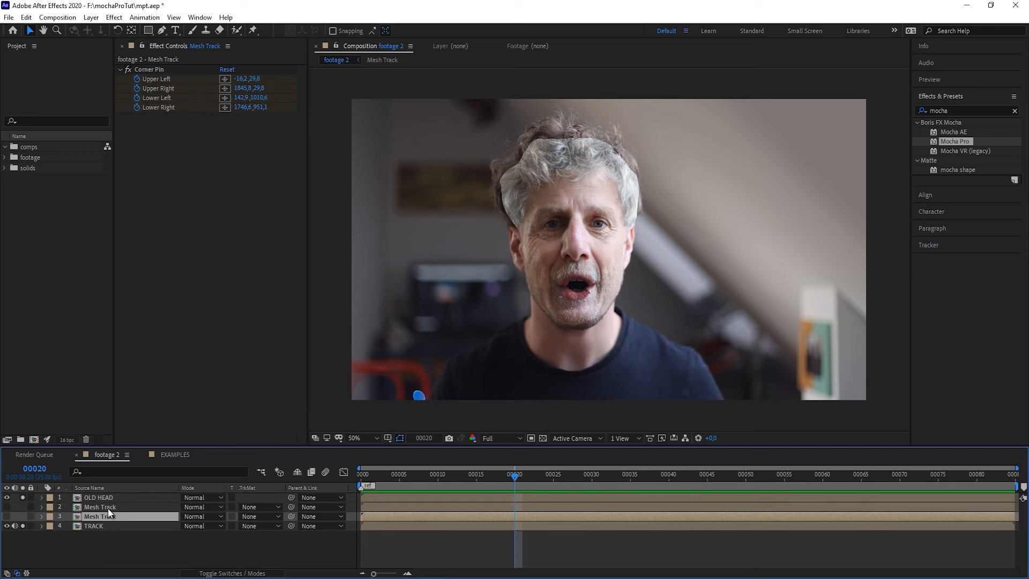
left_click(107, 508, "ctrl")
left_click(105, 497, "ctrl")
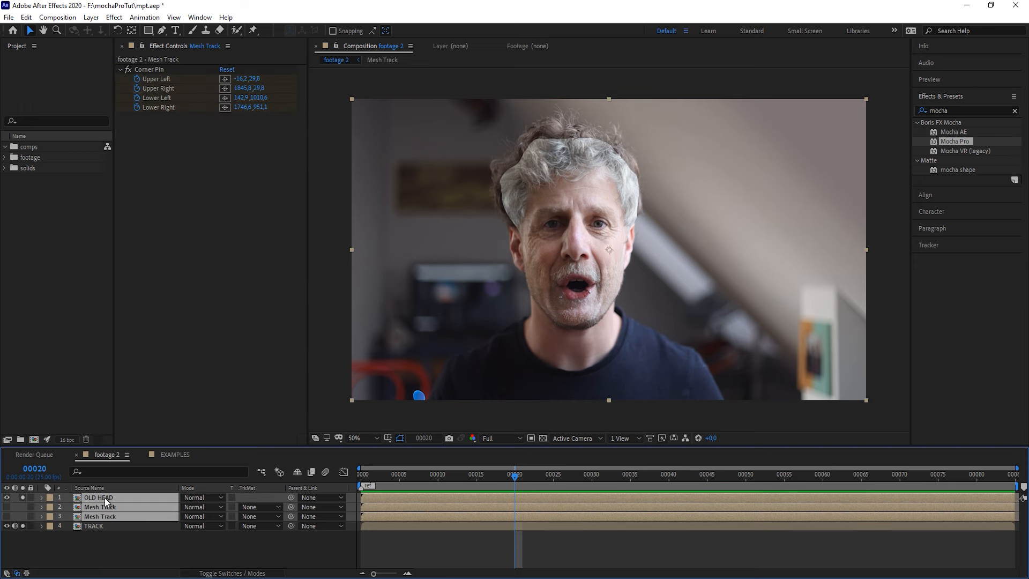
key("Delete")
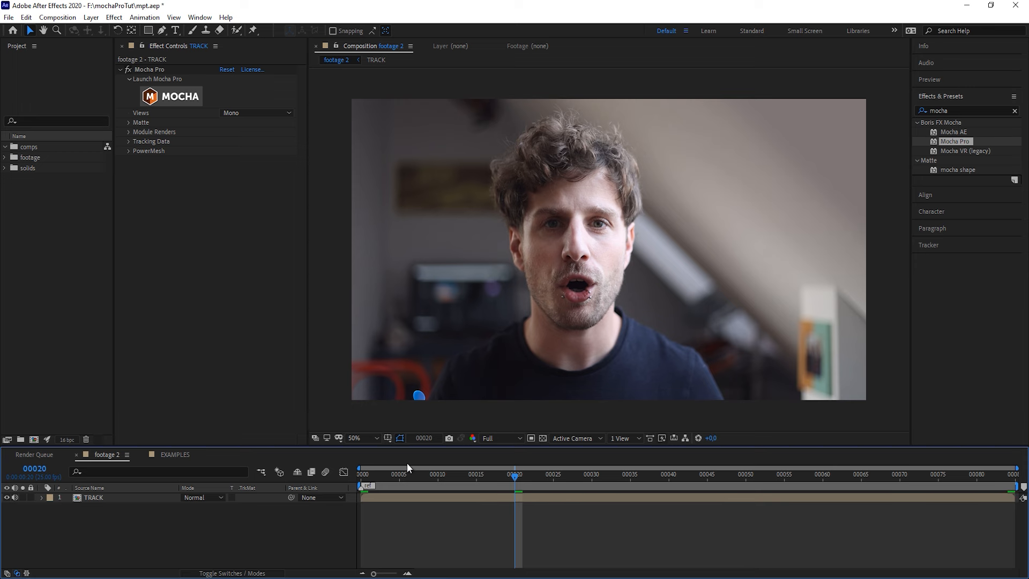
Step: Return to frame 0 of footage 2 and queue the current frame for saving as an image file
left_click(359, 474)
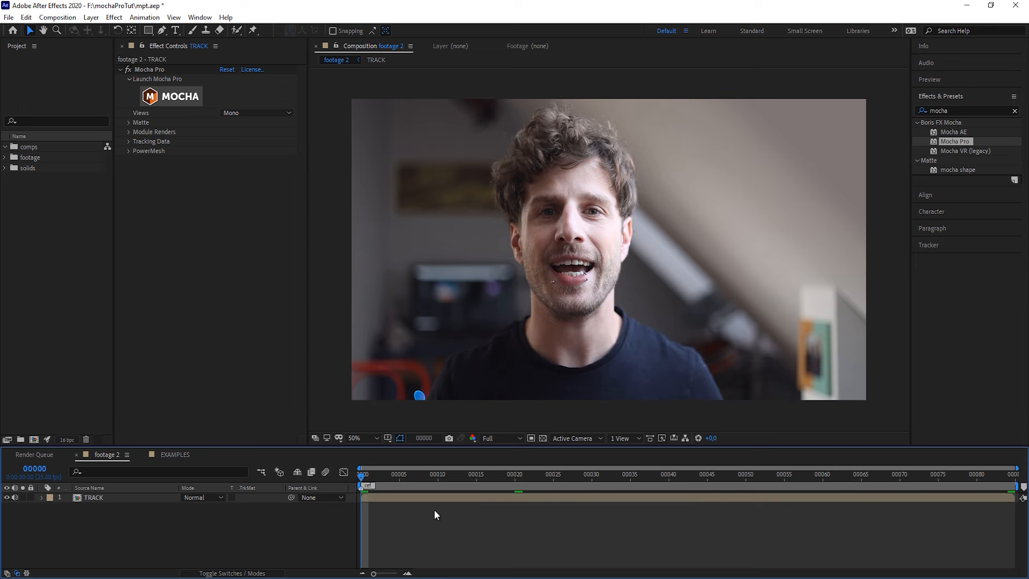
left_click(385, 499)
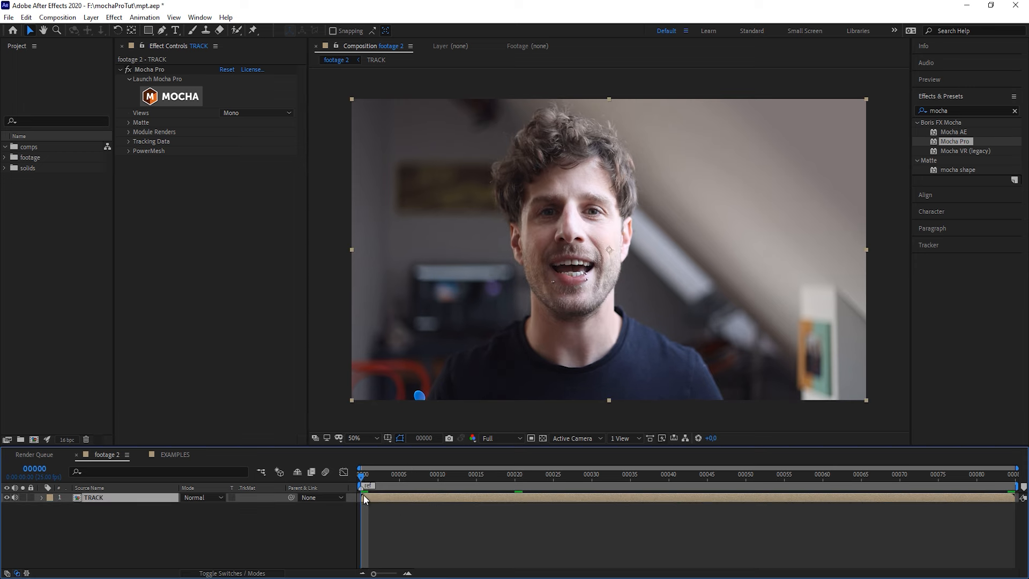
left_click(69, 21)
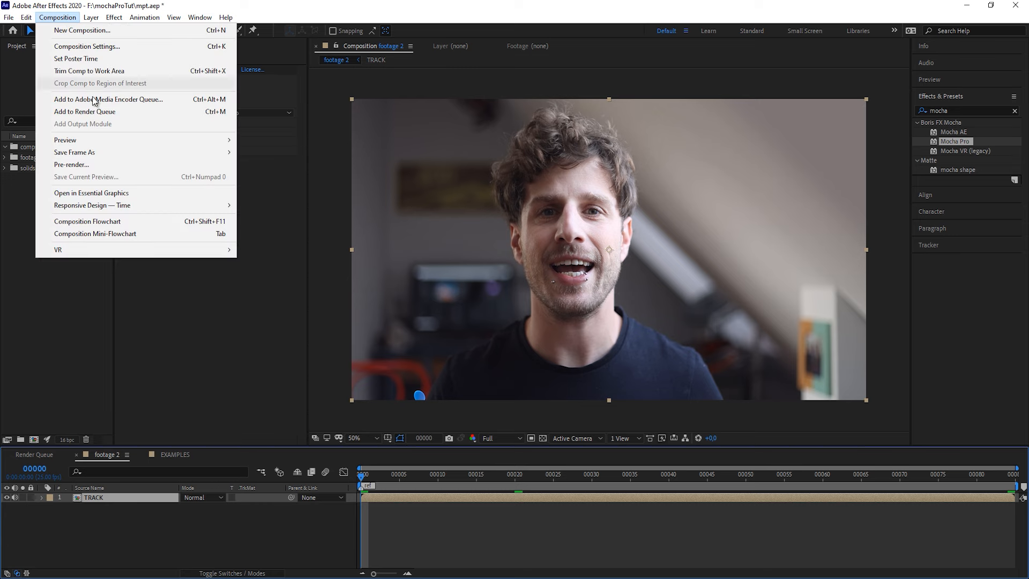
mouse_move(115, 153)
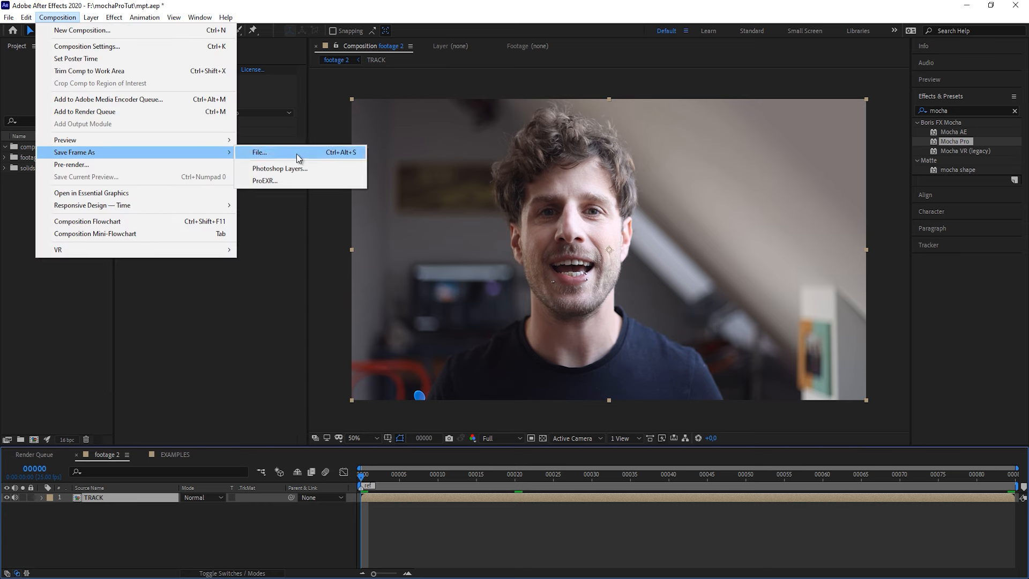
left_click(297, 153)
Step: Change the output module format of the queued frame to JPEG Sequence
left_click(86, 530)
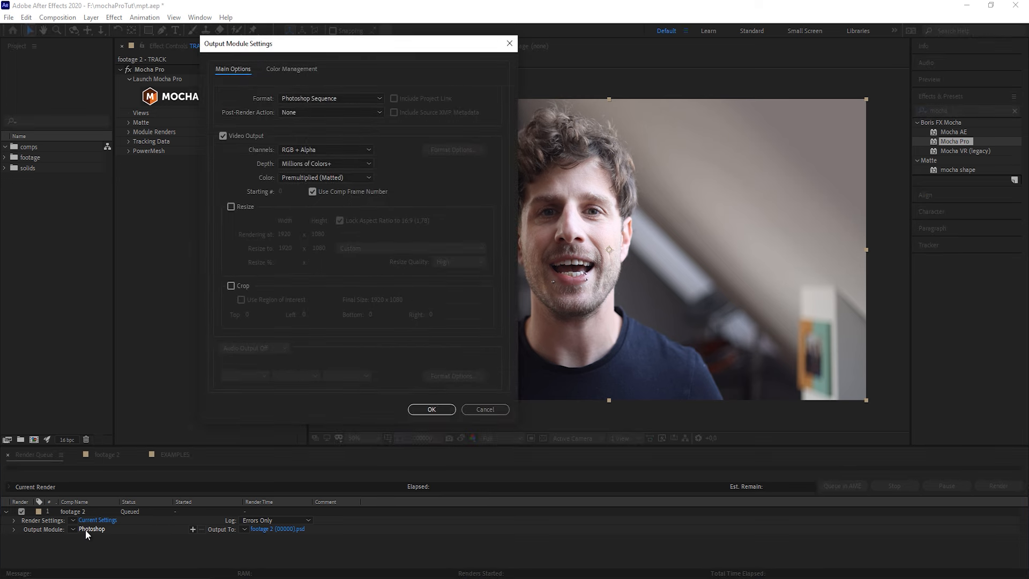
left_click(330, 98)
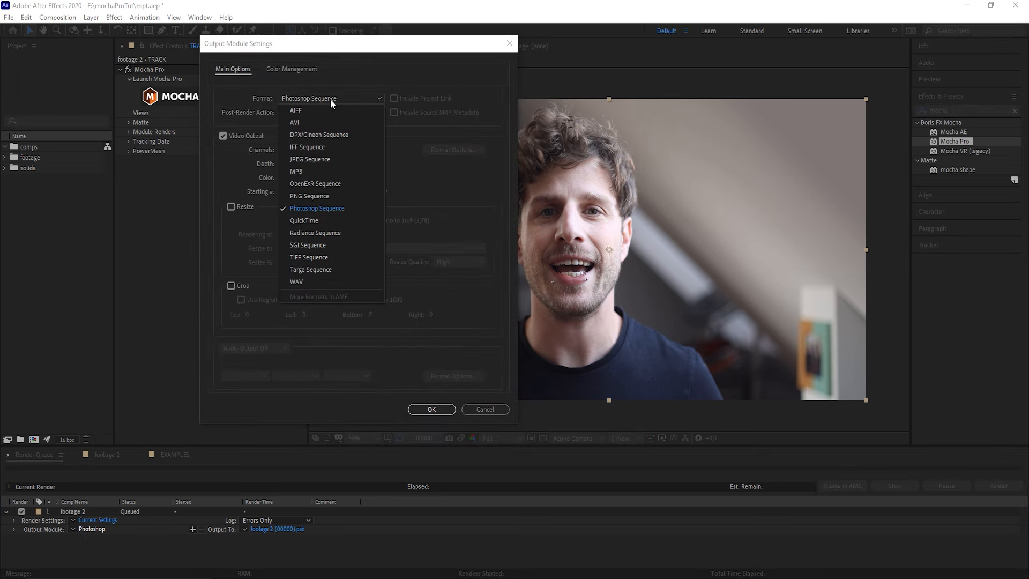
left_click(336, 157)
key("Return")
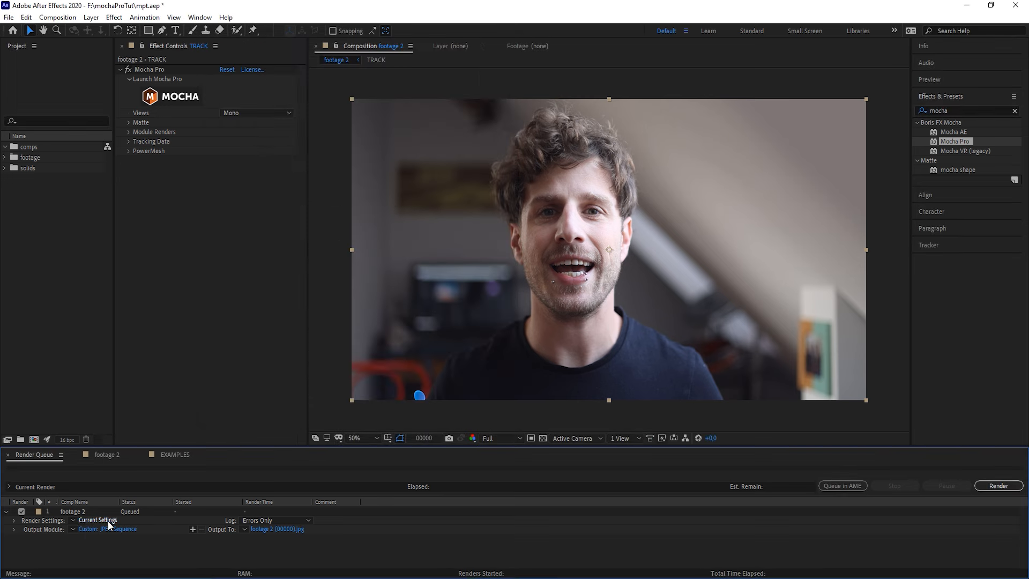
Step: Name the output file reference_frame2.jpg in the Mocha Tutorial folder and render the frame
left_click(279, 529)
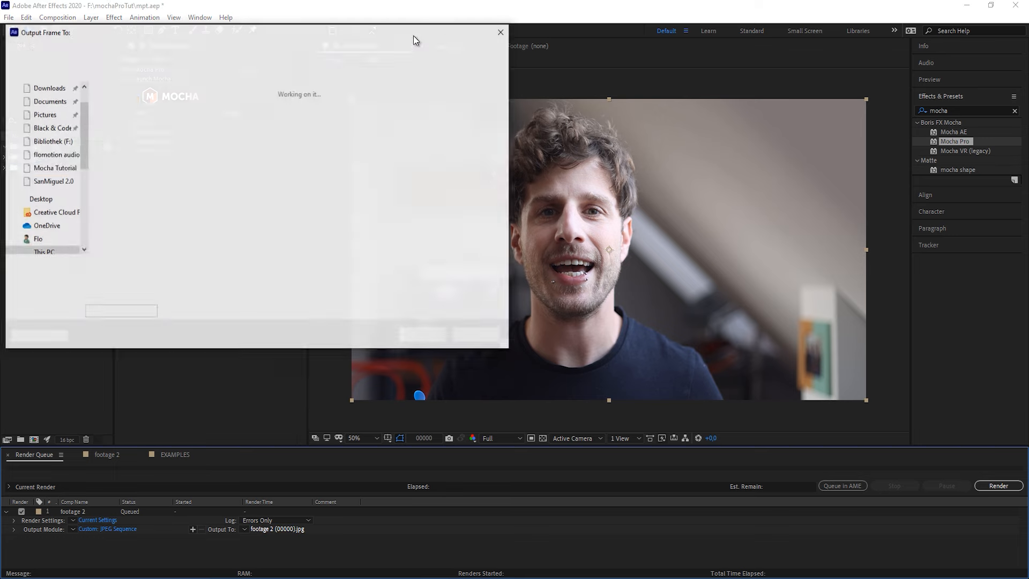
left_click_drag(323, 36, 417, 47)
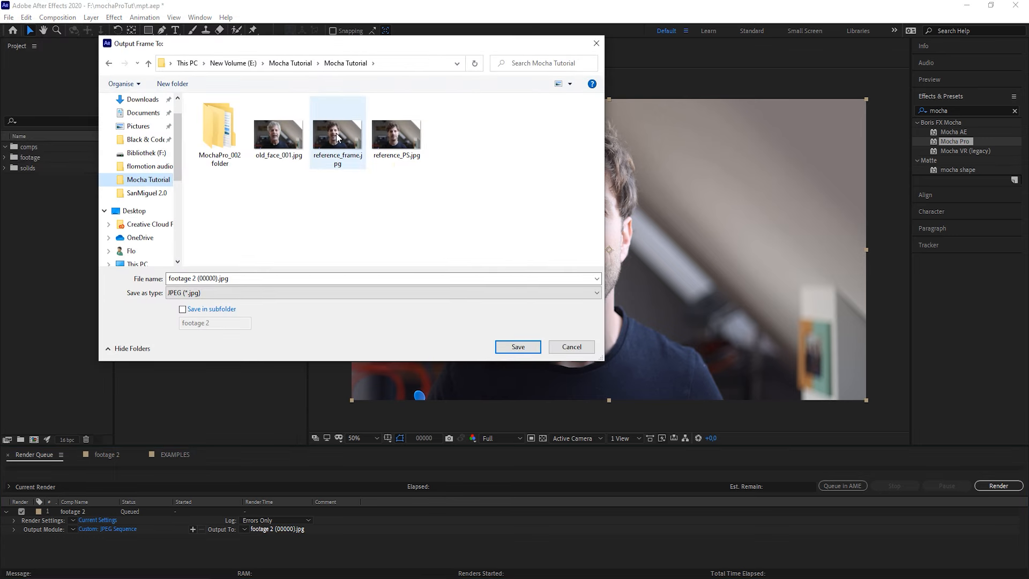
left_click(338, 150)
left_click(217, 277)
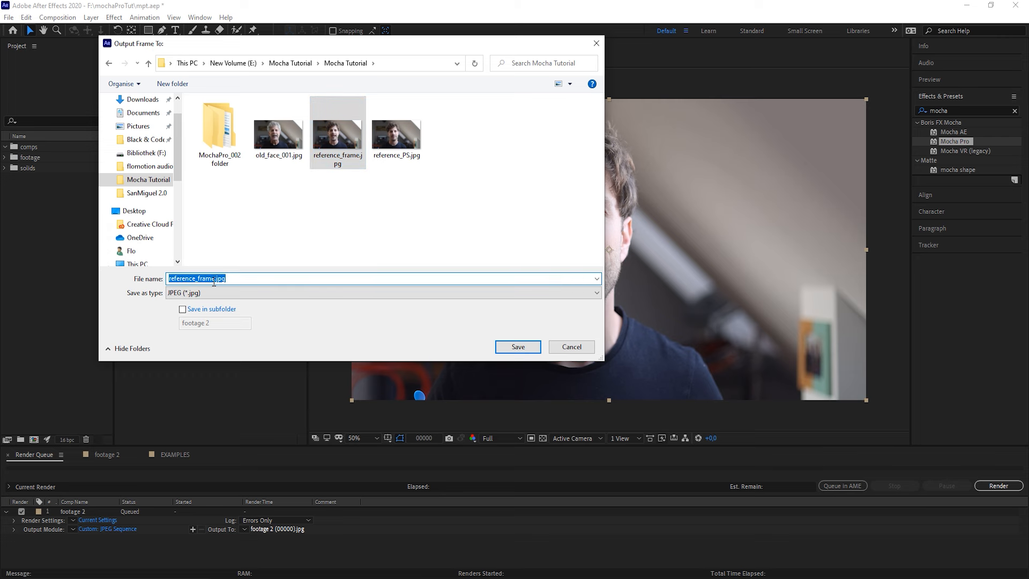
left_click(216, 278)
type("2")
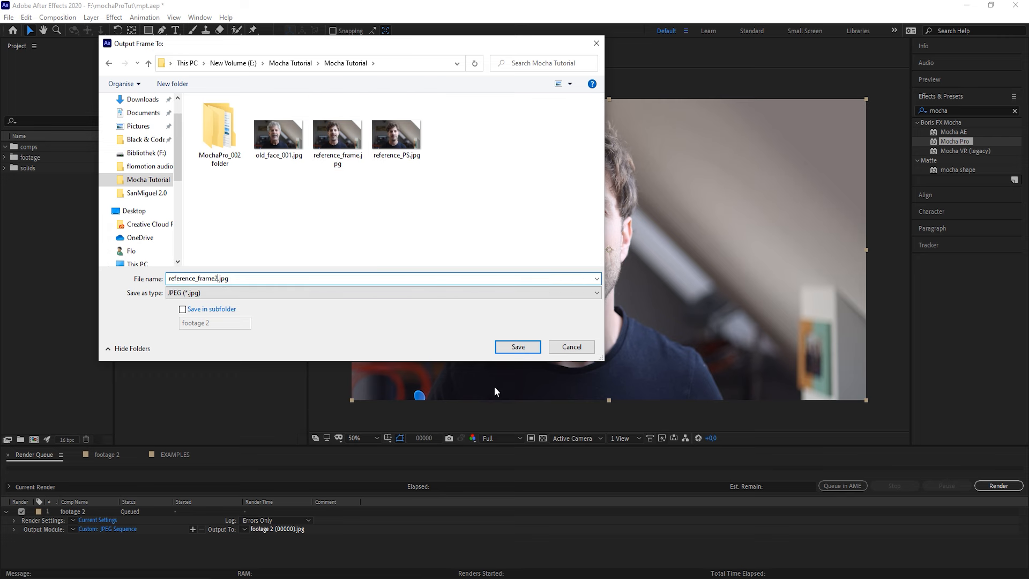
left_click(531, 349)
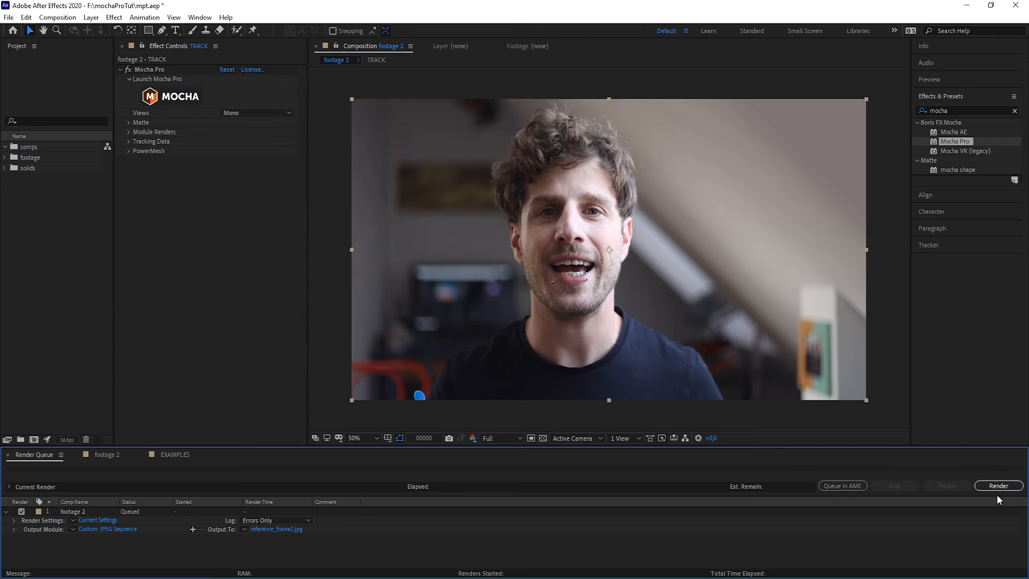
left_click(998, 485)
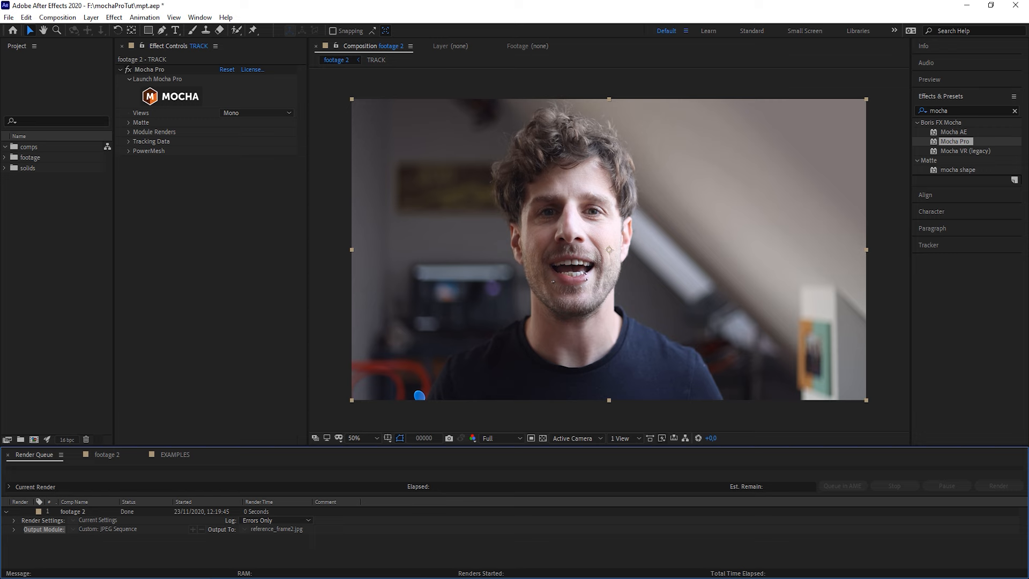
Step: Switch to Photoshop and compare the face in reference_frame.jpg with the one in reference_PS.jpg
mouse_move(486, 578)
left_click(486, 547)
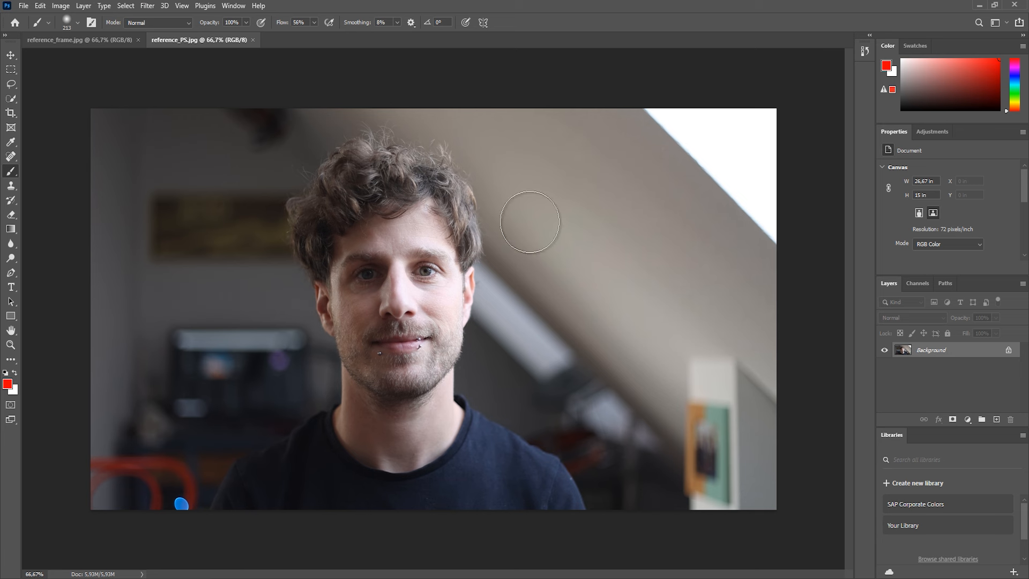
left_click(86, 43)
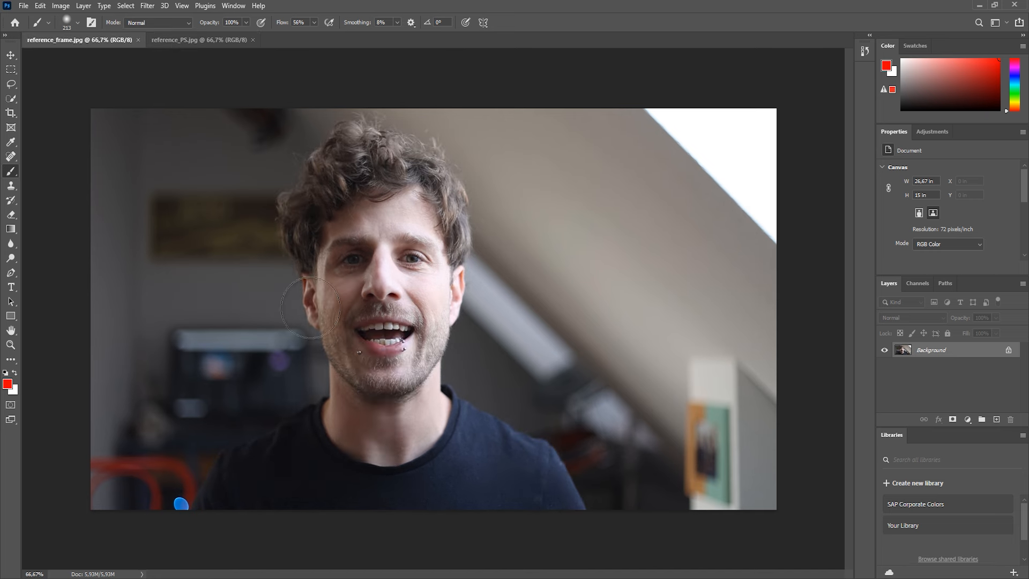
left_click(190, 43)
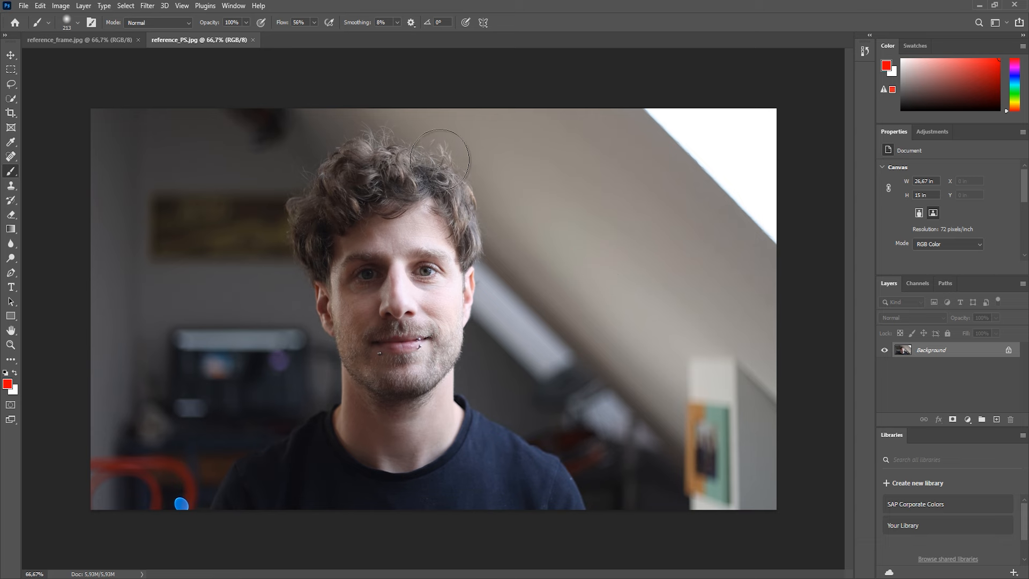
Step: Open Neural Filters on reference_PS.jpg and enable the beta Smart Portrait filter
left_click(147, 7)
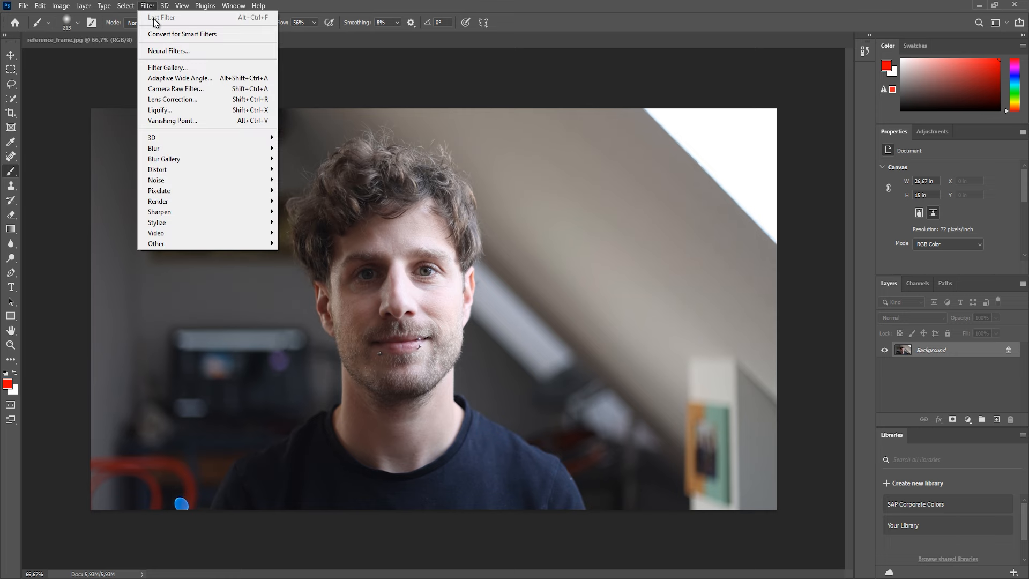
left_click(173, 52)
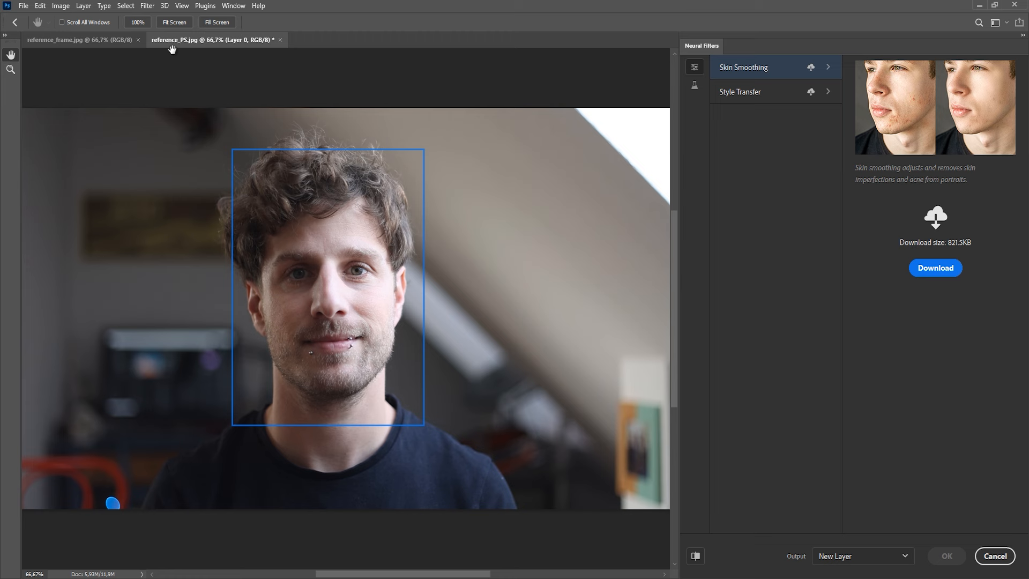
left_click(695, 89)
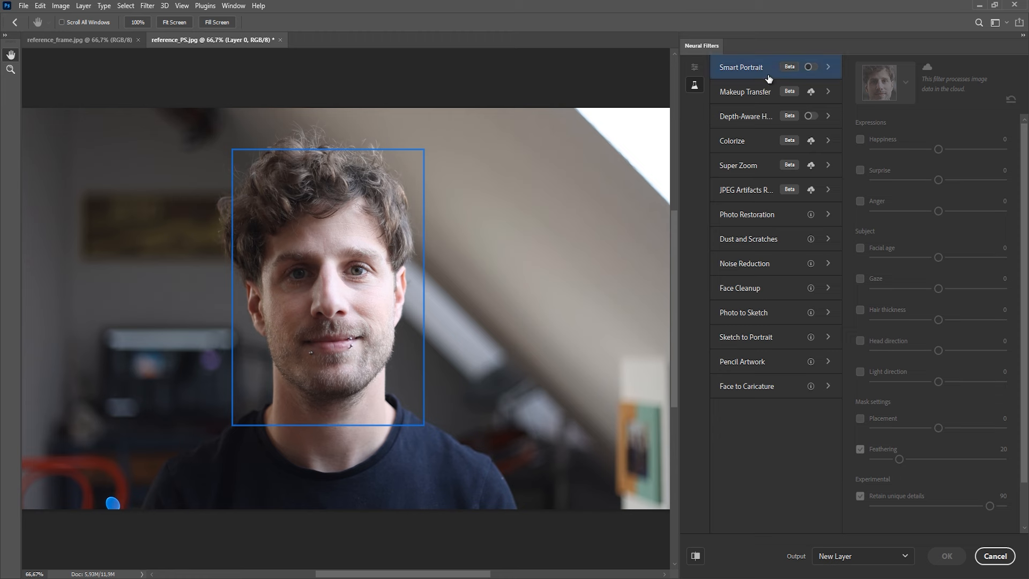
left_click(809, 68)
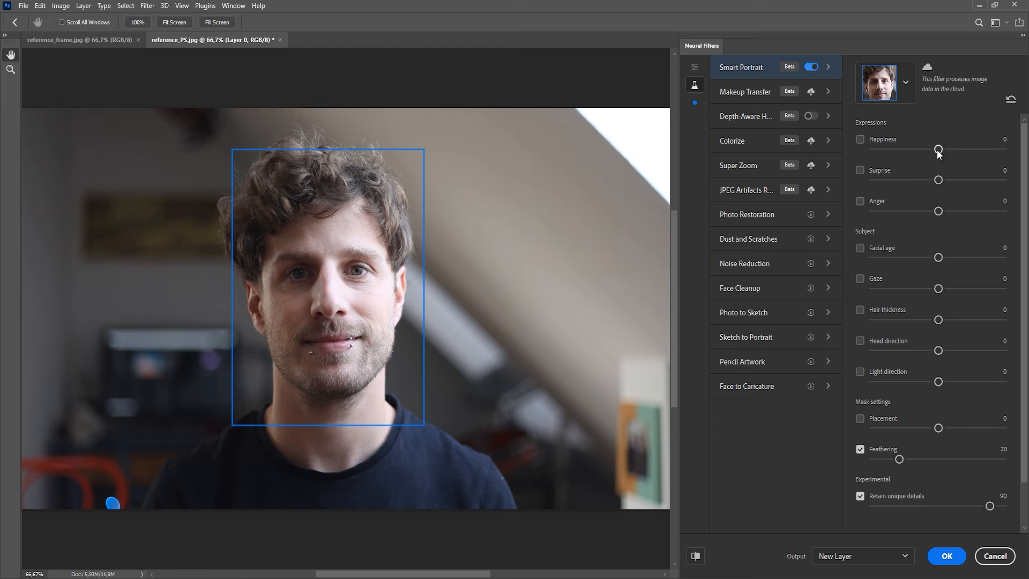
Step: Try the Smart Portrait Happiness expression at 27 and at -35, and switch Happiness off again
left_click_drag(939, 151, 974, 154)
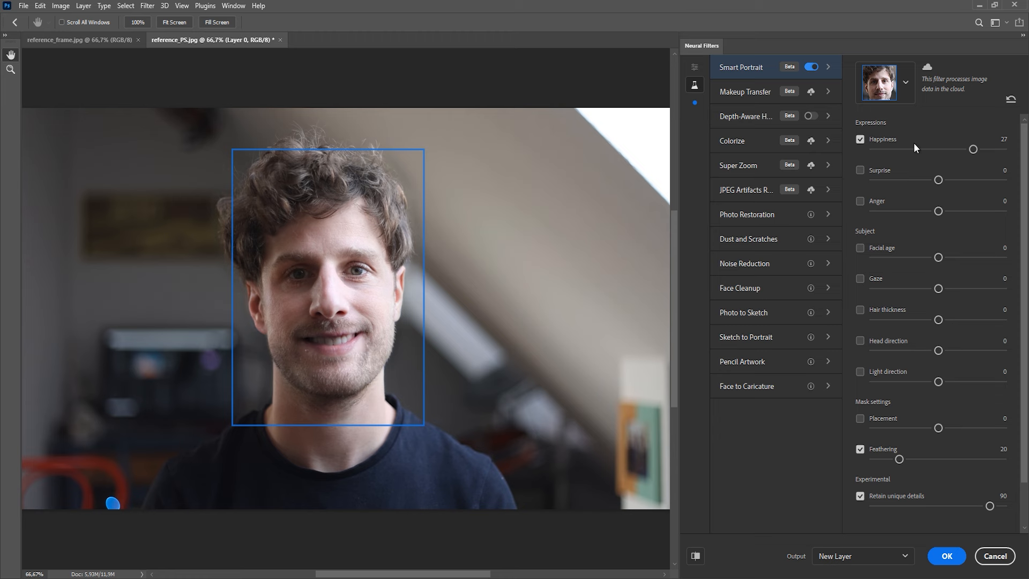
left_click(891, 149)
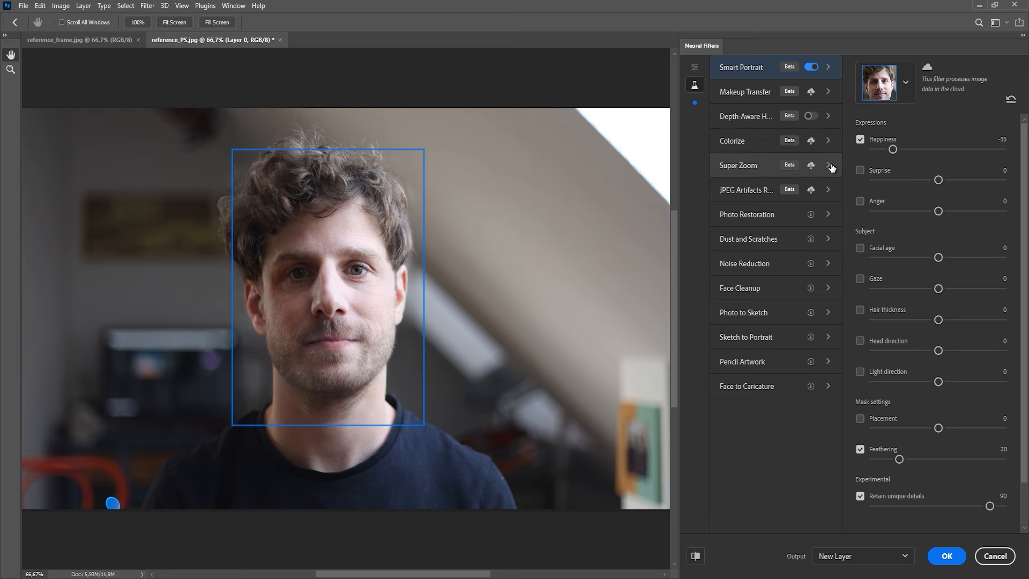
left_click(861, 140)
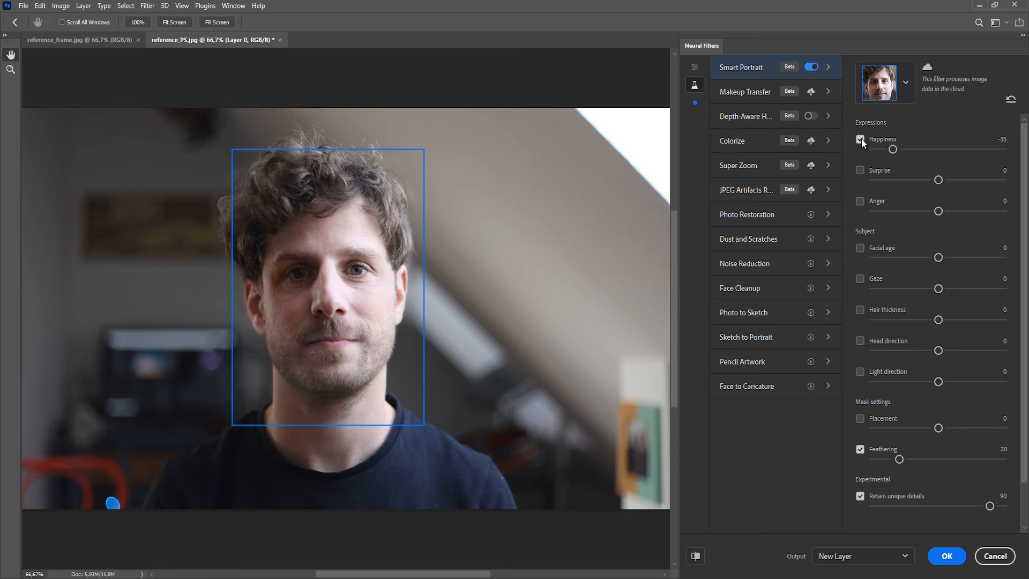
Step: Set Facial age to 45 and Hair thickness to -46 for the portrait, and output the result as a new layer
left_click(859, 248)
left_click_drag(938, 258, 981, 262)
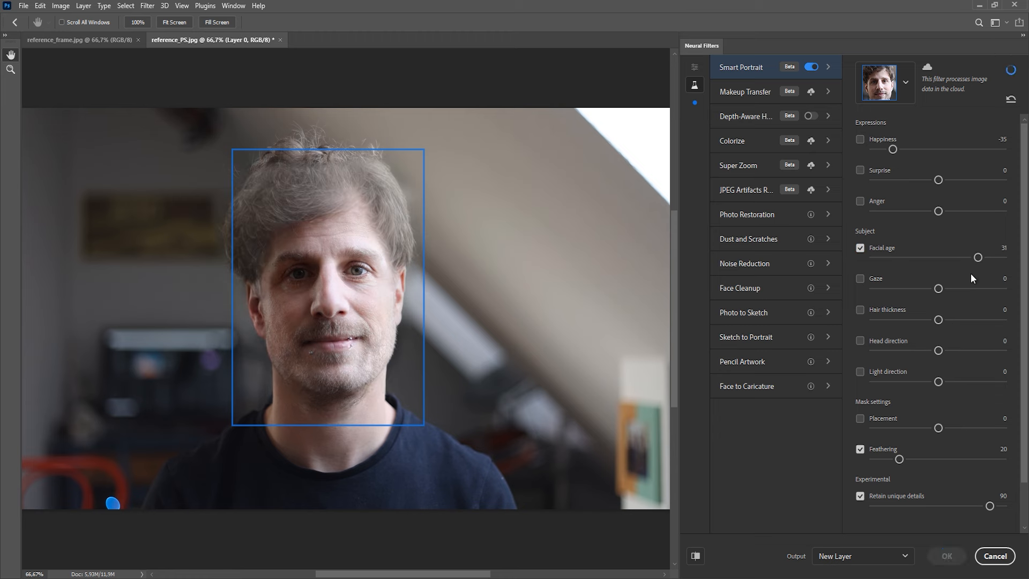
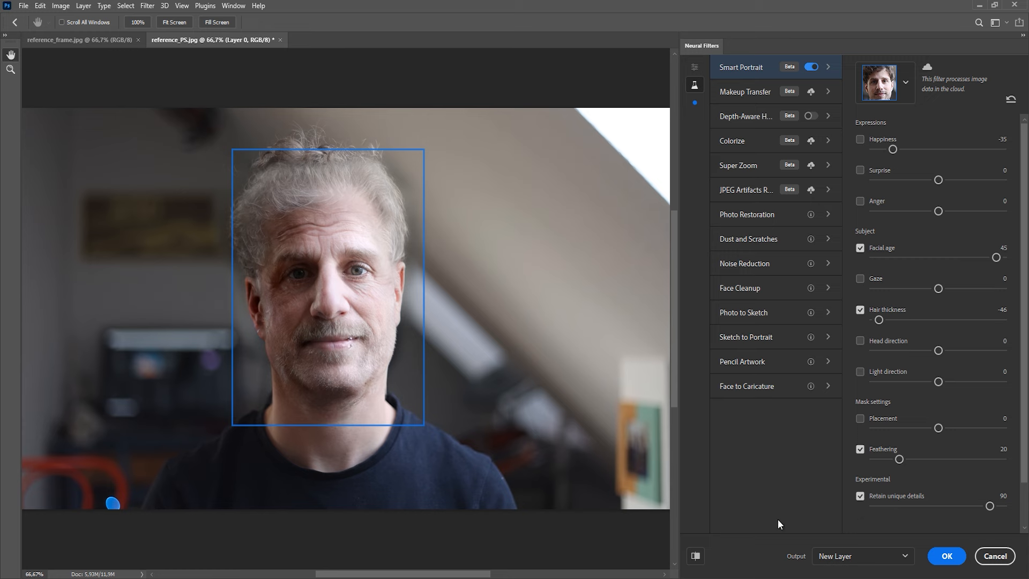
left_click(894, 559)
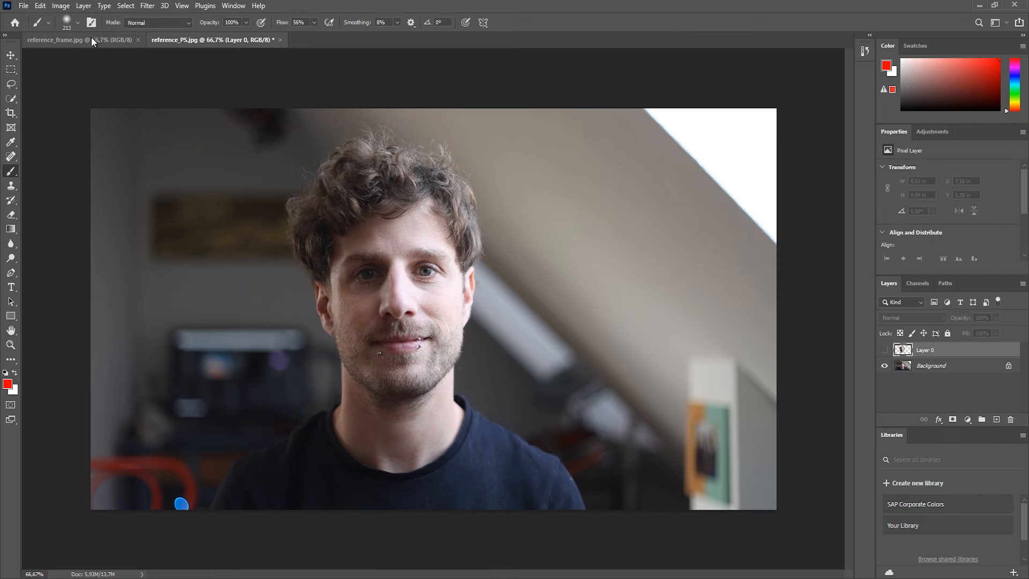
Step: Open Neural Filters on reference_frame.jpg and enable Smart Portrait for it
left_click(91, 37)
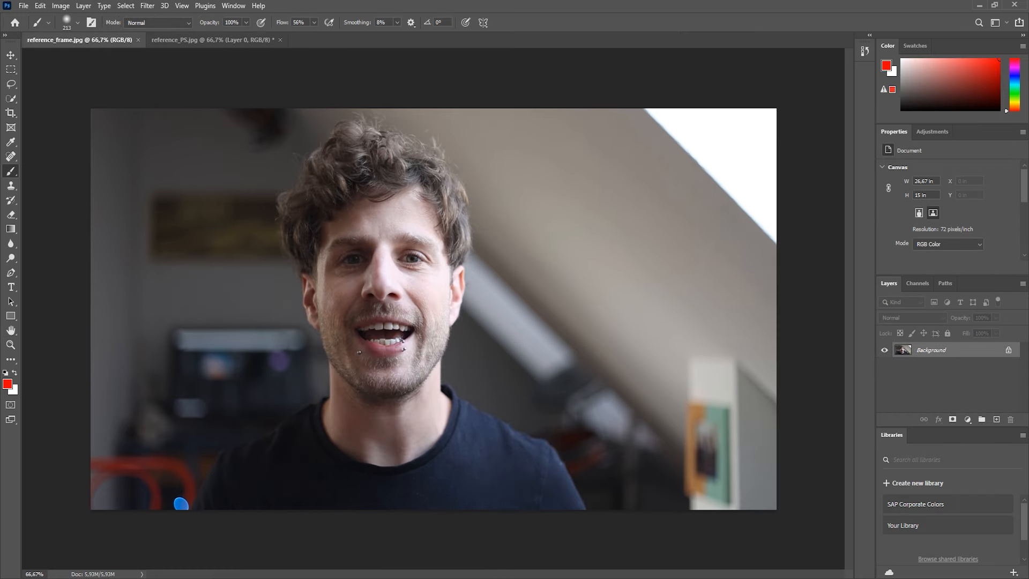
left_click(146, 6)
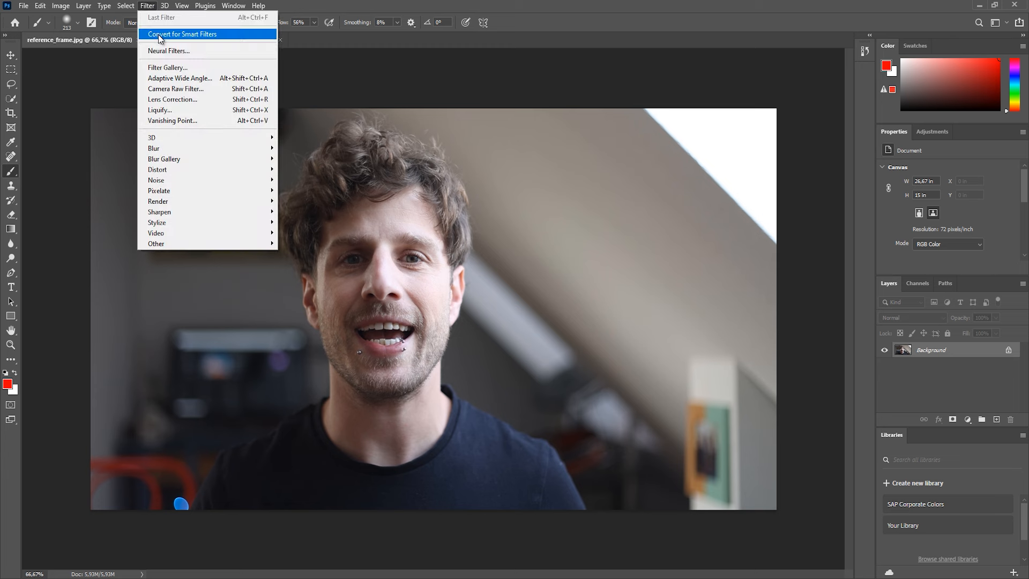
left_click(167, 52)
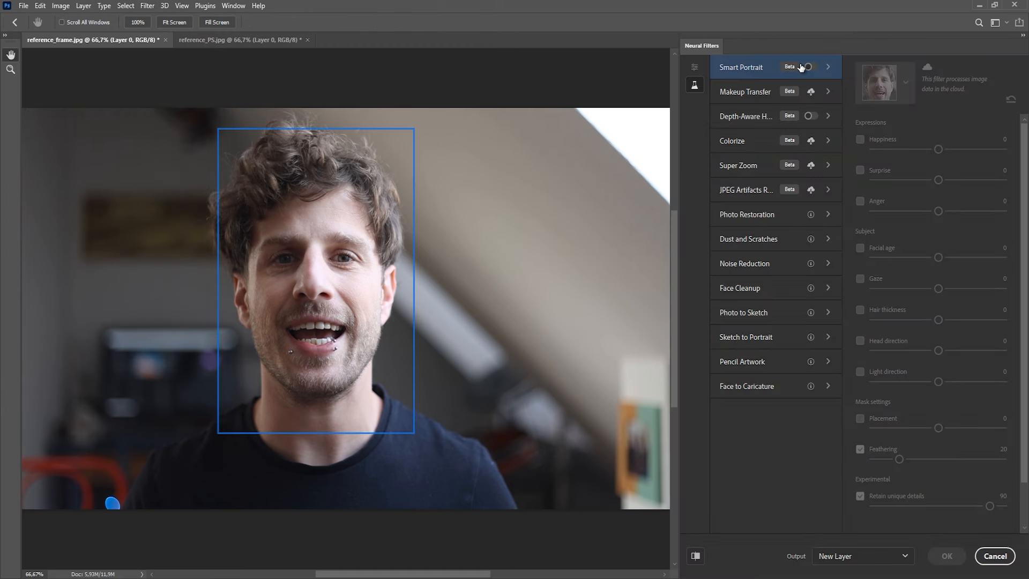
left_click(809, 68)
Step: Age the face with Facial age 43 and Hair thickness -20, and apply the filter to a new layer
left_click_drag(939, 258, 993, 257)
left_click_drag(938, 320, 913, 320)
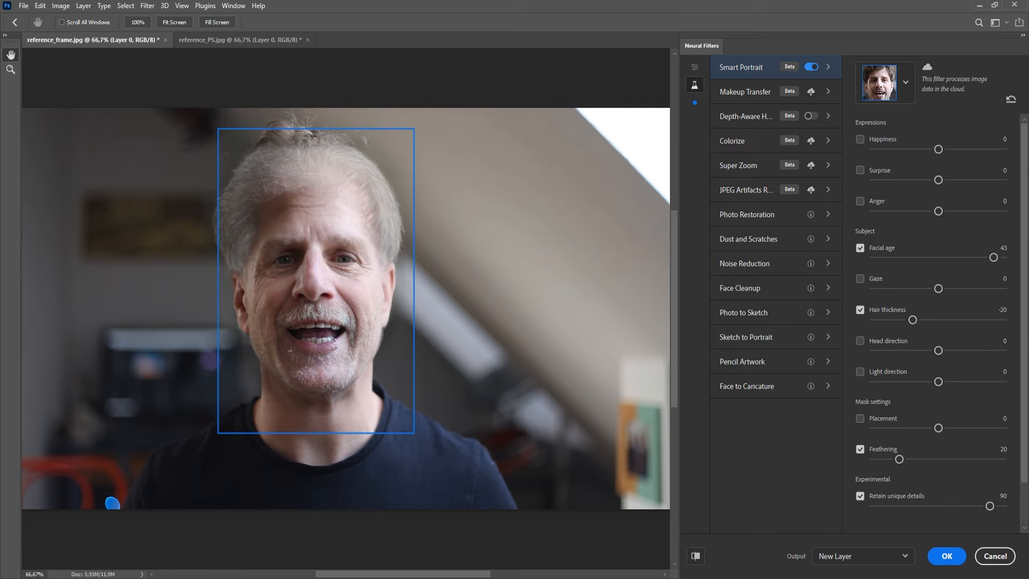
left_click(948, 556)
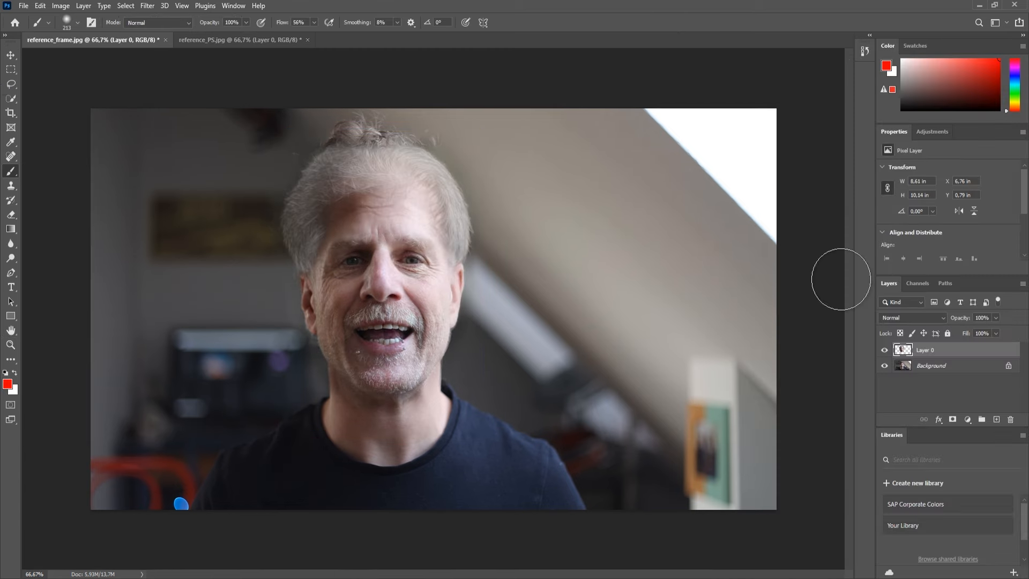
Step: Save the aged reference frame as a JPEG copy, basing its name on old_face_001.jpg, with Maximum quality 12 and Baseline Optimized
left_click(23, 5)
left_click(32, 128)
left_click(160, 257)
left_click(158, 342)
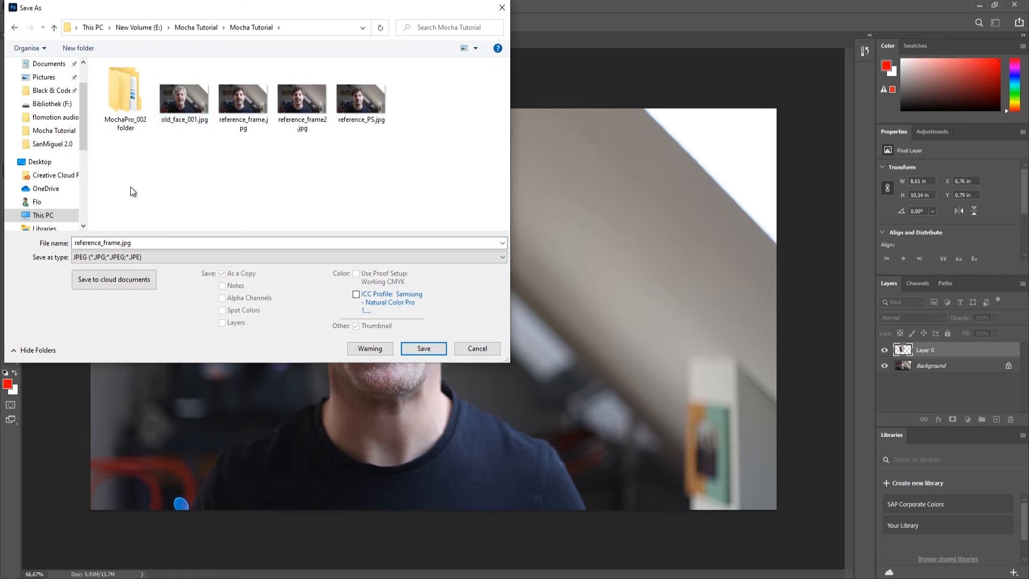
left_click(199, 119)
double_click(119, 243)
left_click_drag(107, 243, 160, 244)
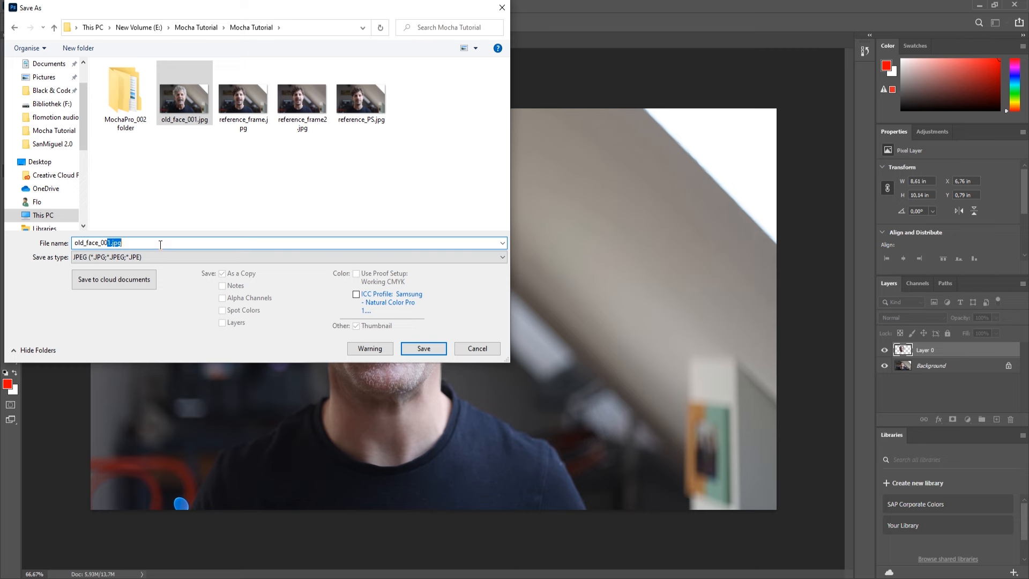
key("Return")
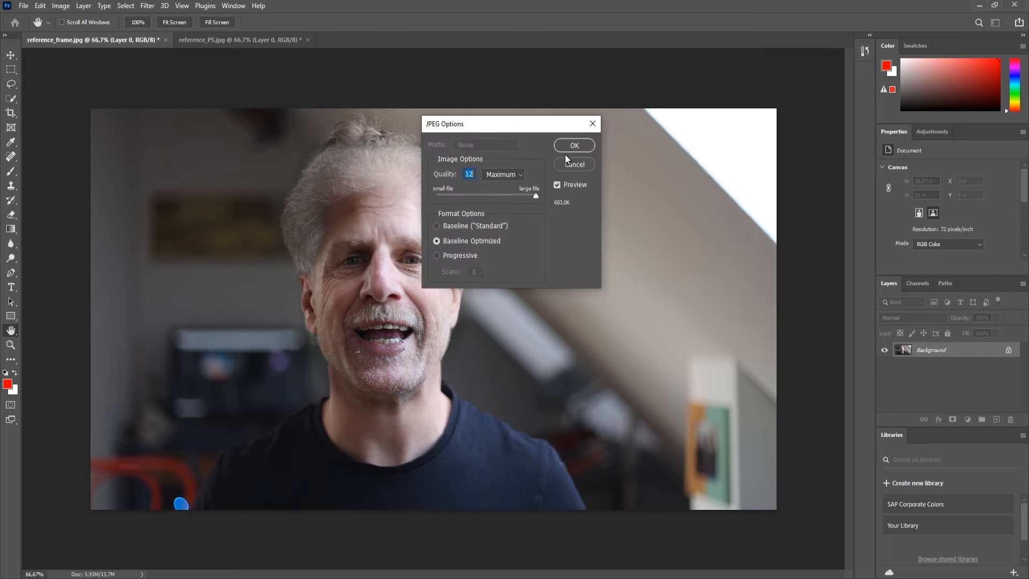
left_click(567, 147)
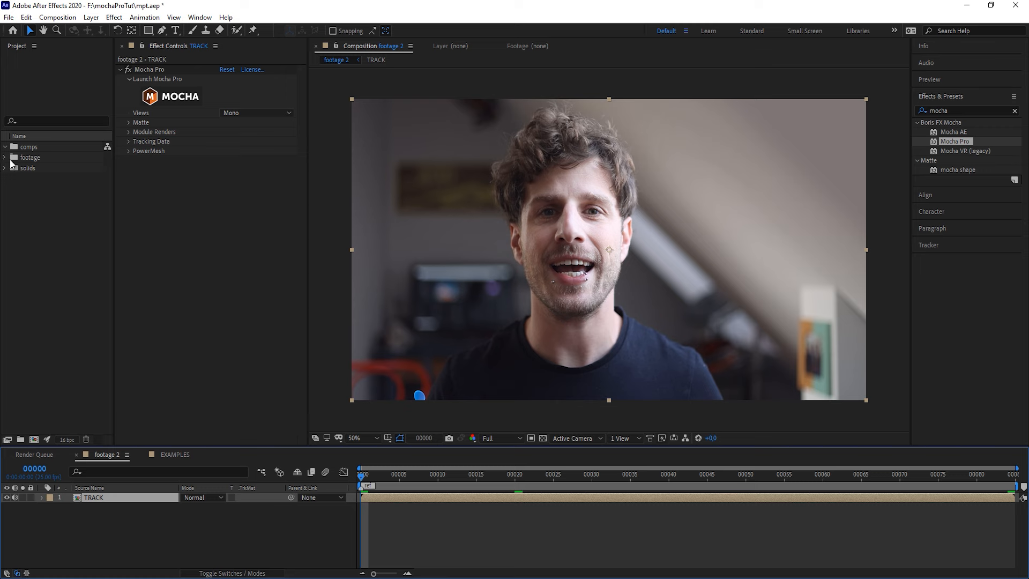
Step: Place old_face_001.jpg from the footage folder above the TRACK layer in the footage 2 composition
left_click(5, 157)
left_click(60, 222)
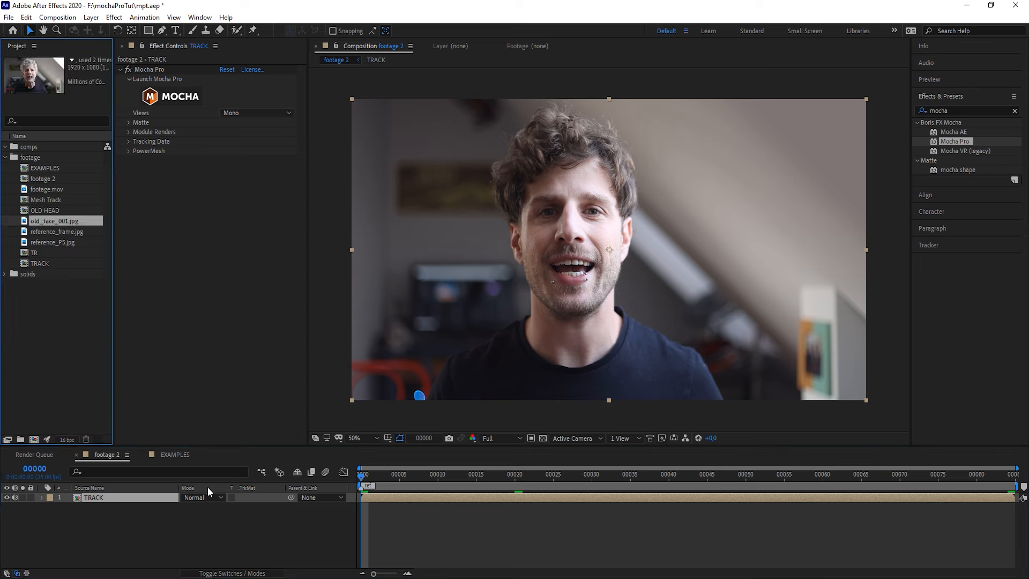
left_click_drag(63, 223, 438, 552)
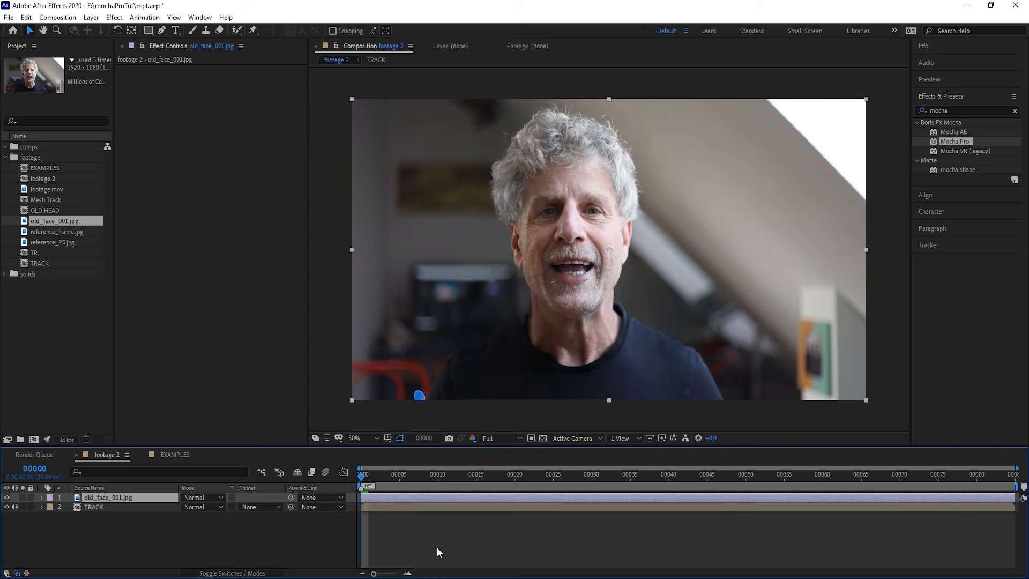
Step: Pre-compose the old_face_001.jpg layer into a new composition named INSERT
left_click(416, 514)
left_click(153, 495)
key("ctrl+shift+c")
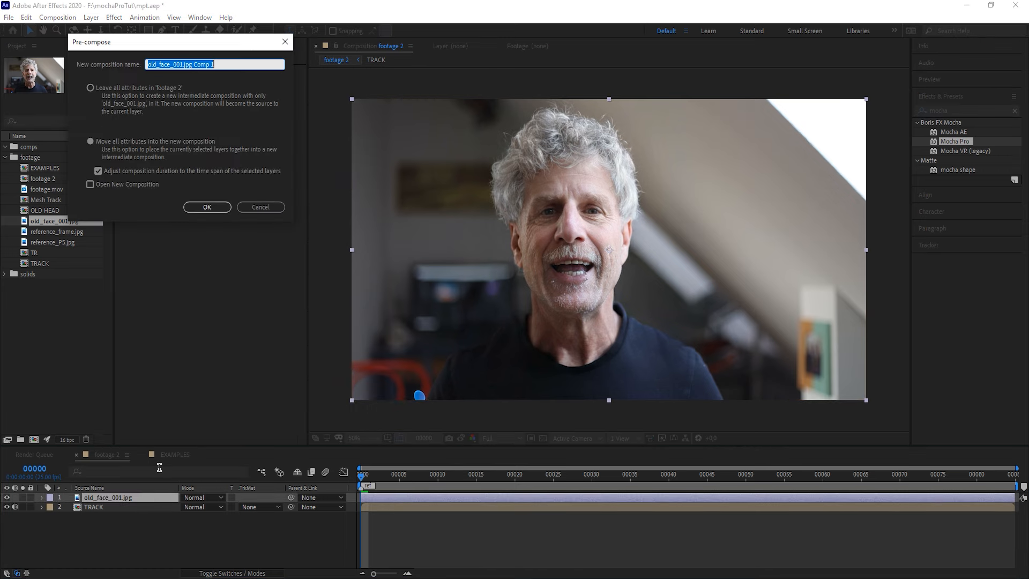
type("INSERT")
key("Return")
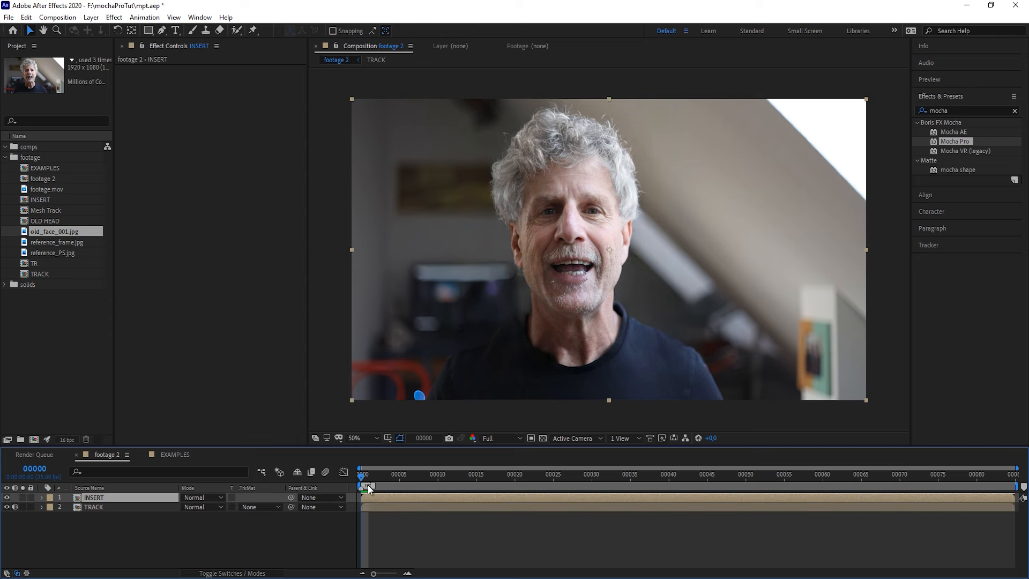
Step: Copy the Mocha Pro effect from the TRACK layer onto the INSERT layer
left_click(386, 507)
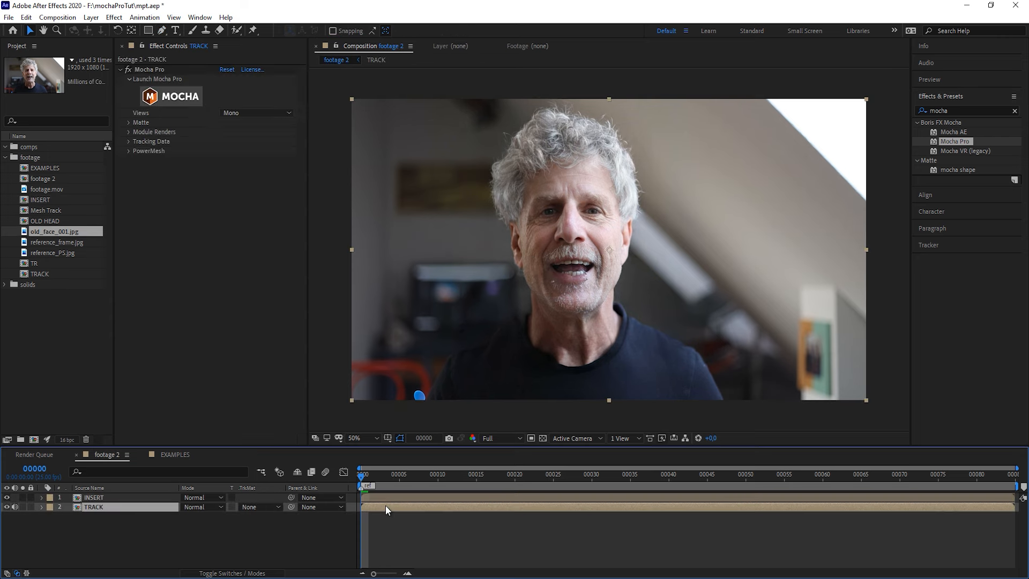
left_click(162, 72)
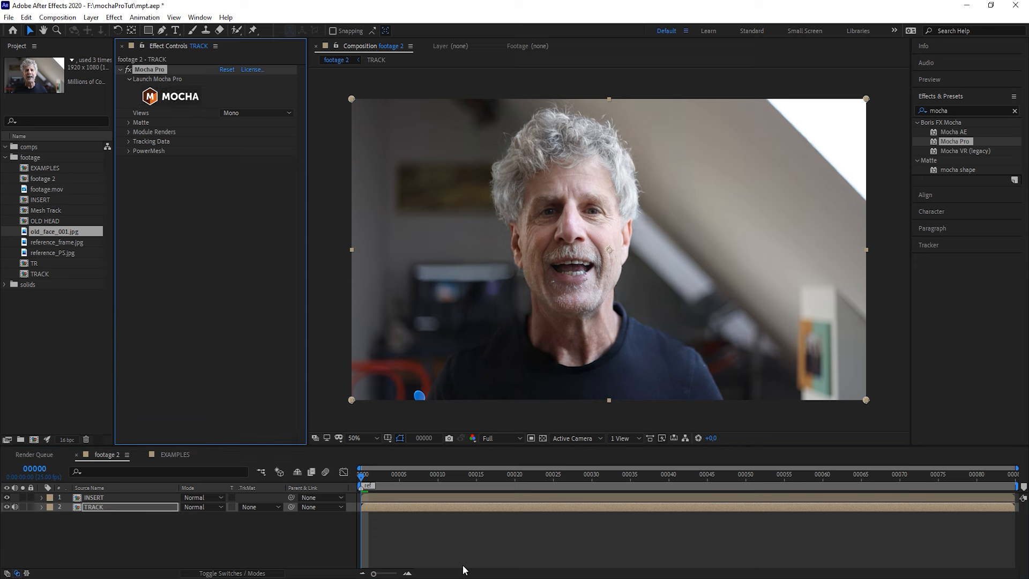
left_click(455, 498)
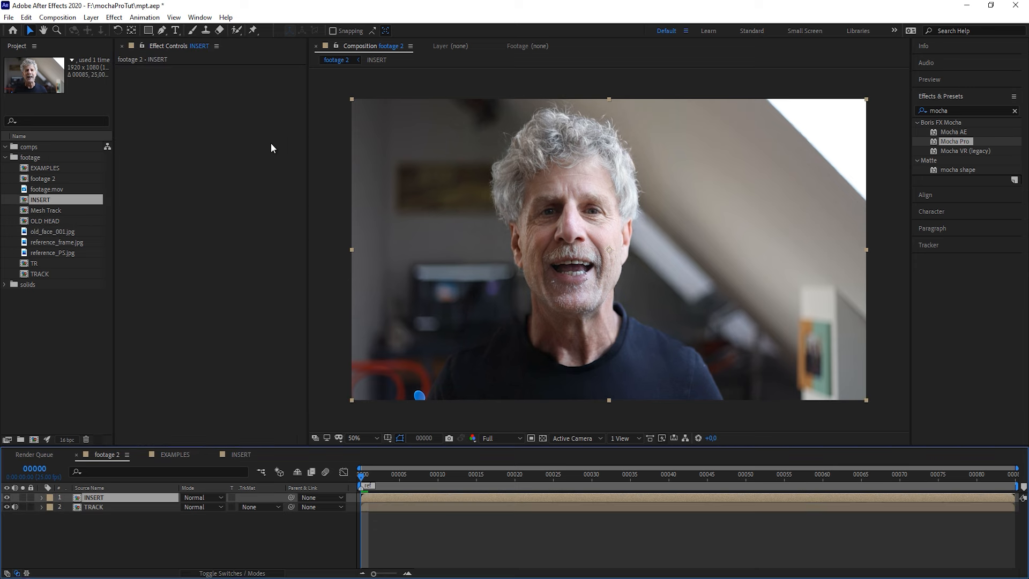
left_click(279, 172)
key("ctrl+v")
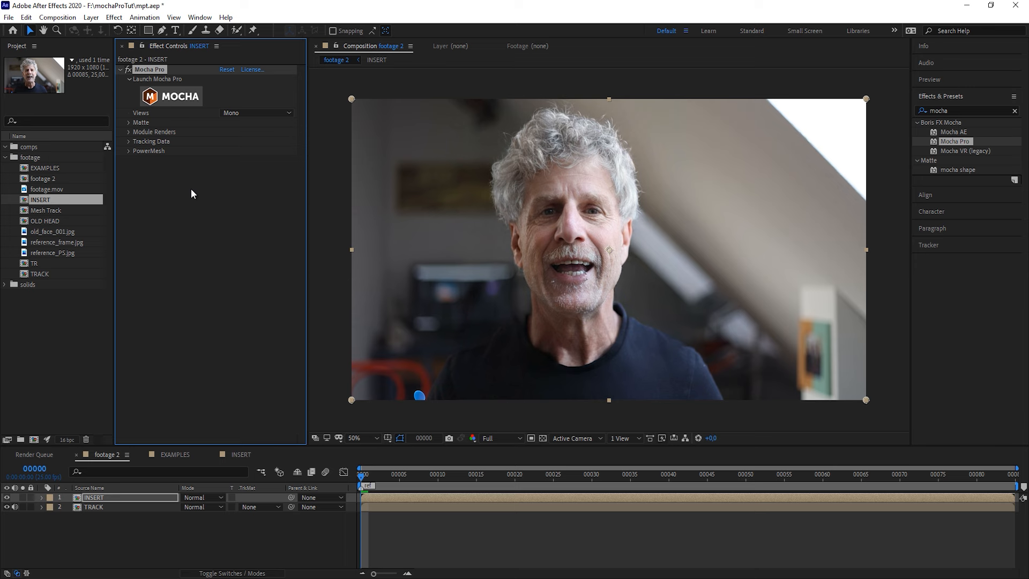
Step: Enable Mocha Pro's module render on INSERT with the Stabilize: Warp module, and preview the tracked overlay
left_click(129, 132)
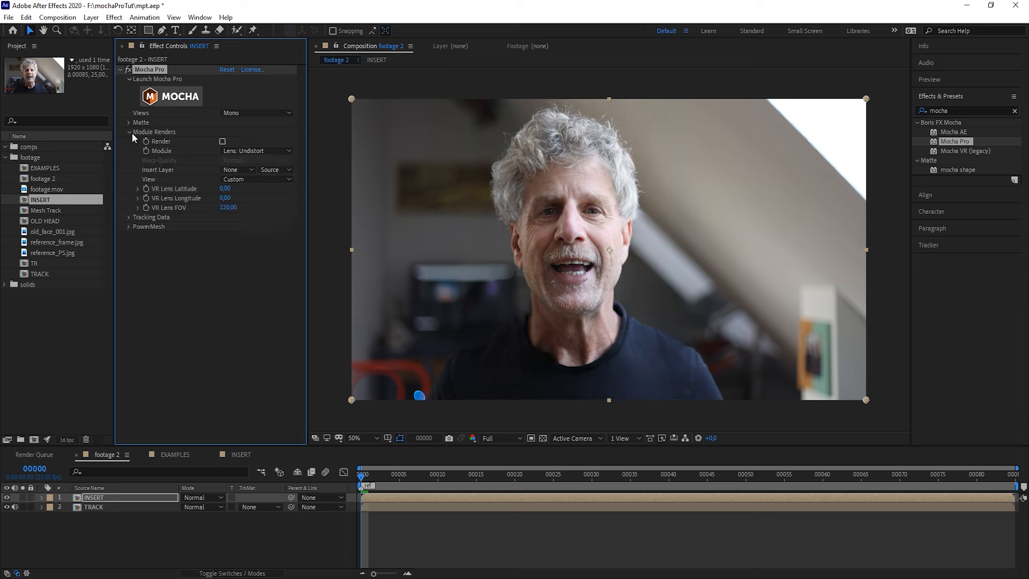
left_click(222, 142)
left_click(262, 151)
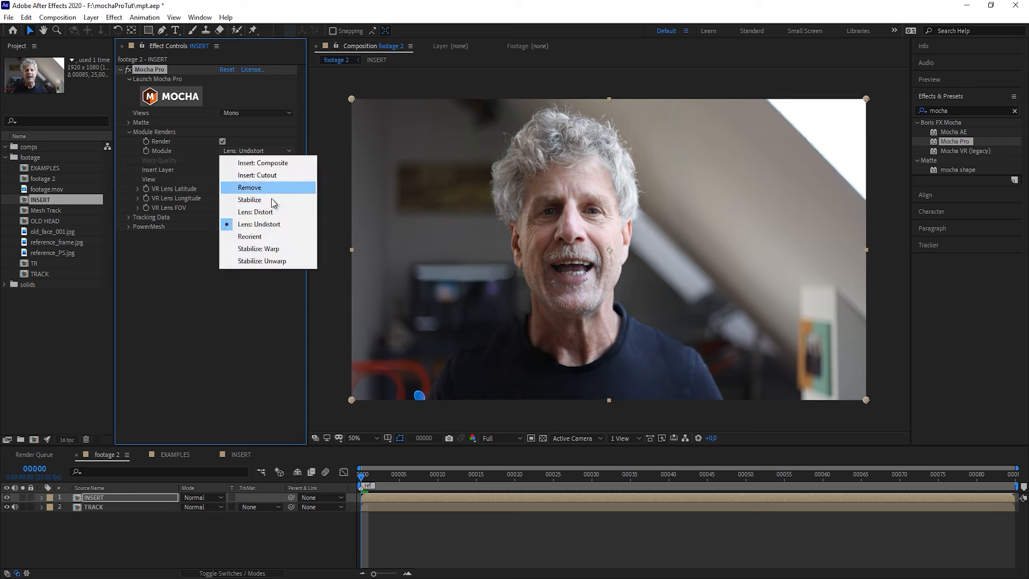
left_click(264, 250)
key("space")
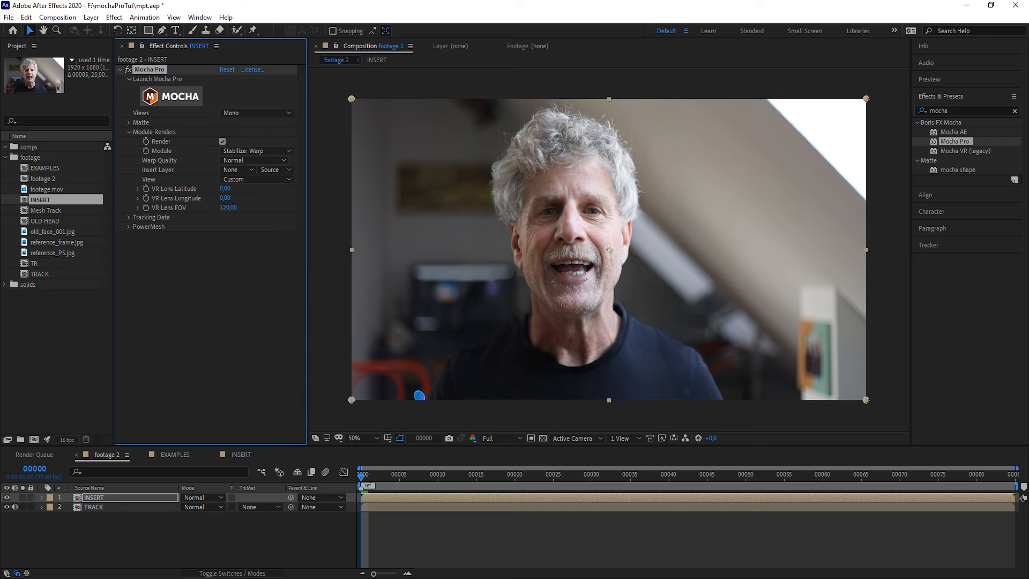
key("space")
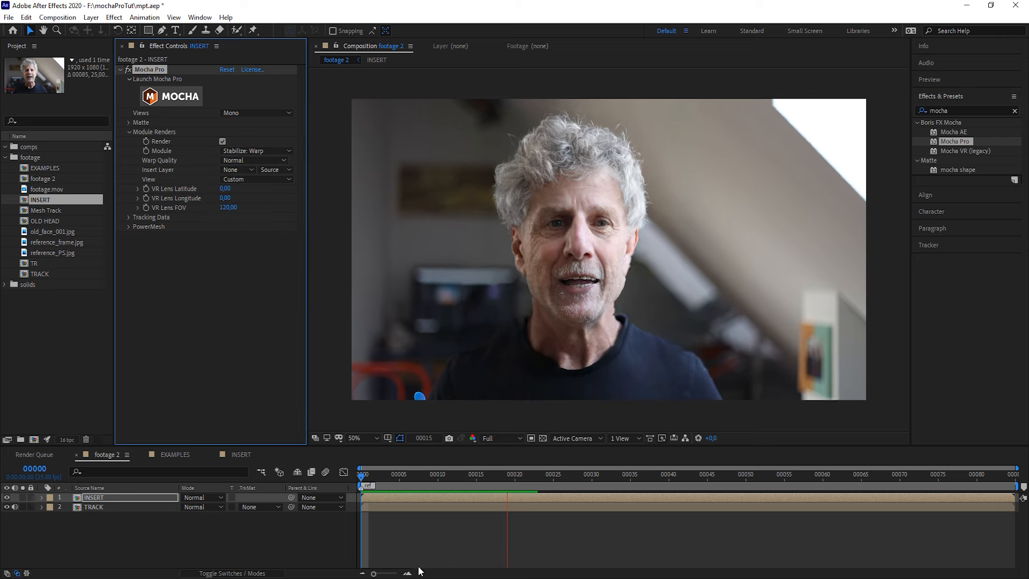
key("space")
Step: In the INSERT composition, outline the aged face with a closed Pen mask running across the neck, beside the ears and through the hair
left_click(393, 536)
double_click(380, 497)
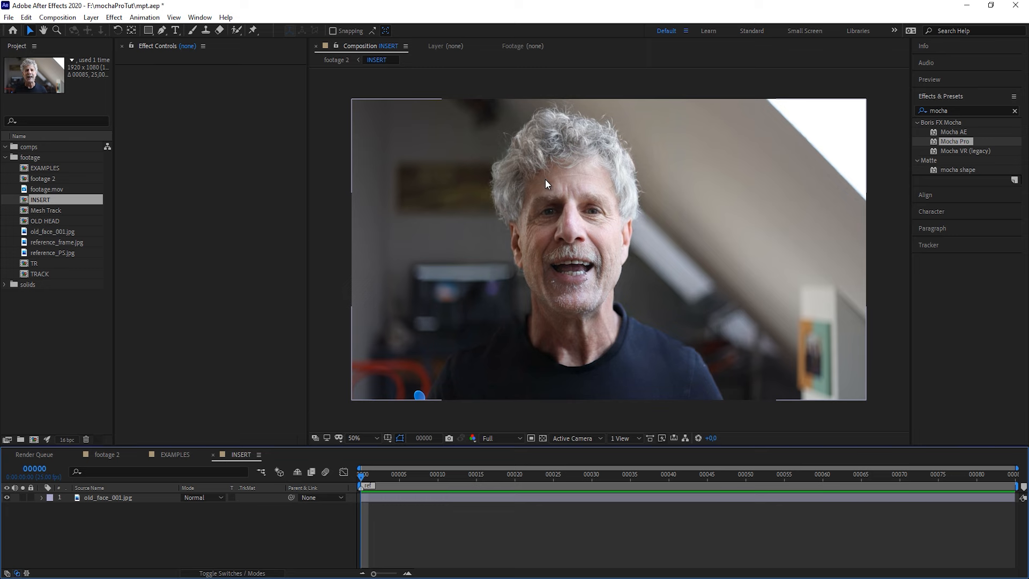
key("g")
key("slash")
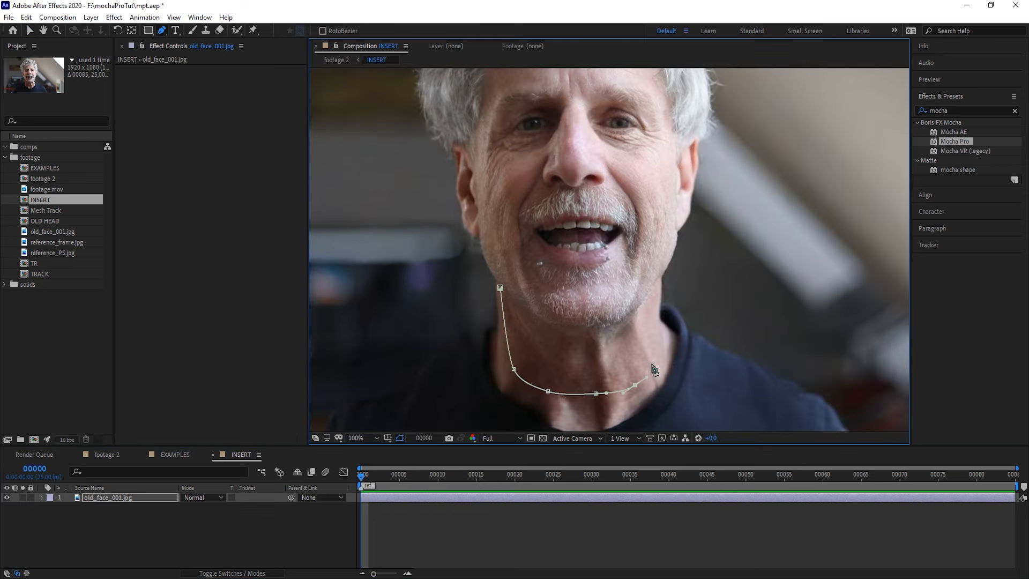
left_click_drag(655, 317, 617, 258)
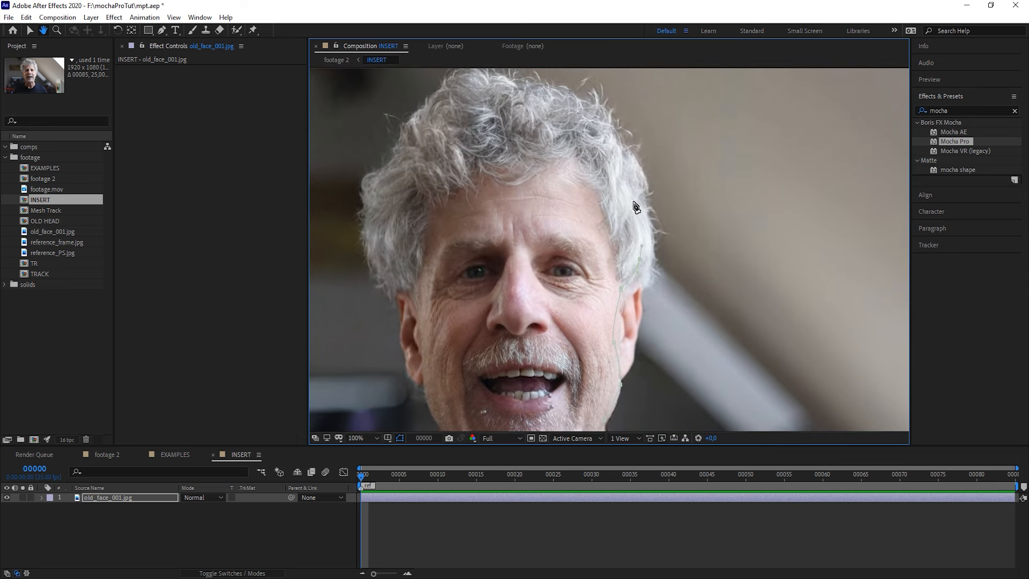
left_click(578, 141)
left_click(514, 135)
left_click(459, 147)
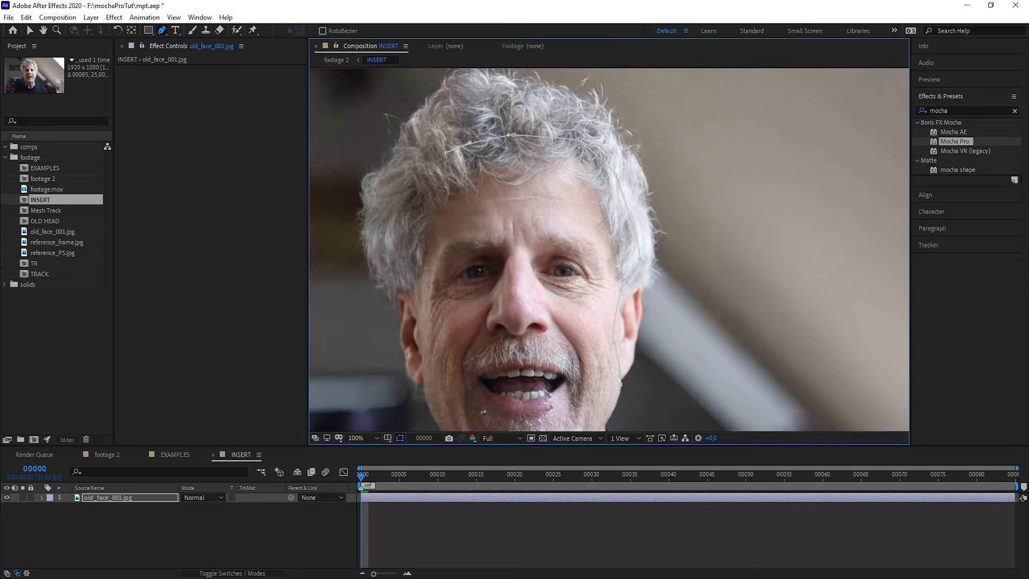
left_click(418, 187)
left_click(404, 240)
left_click(401, 272)
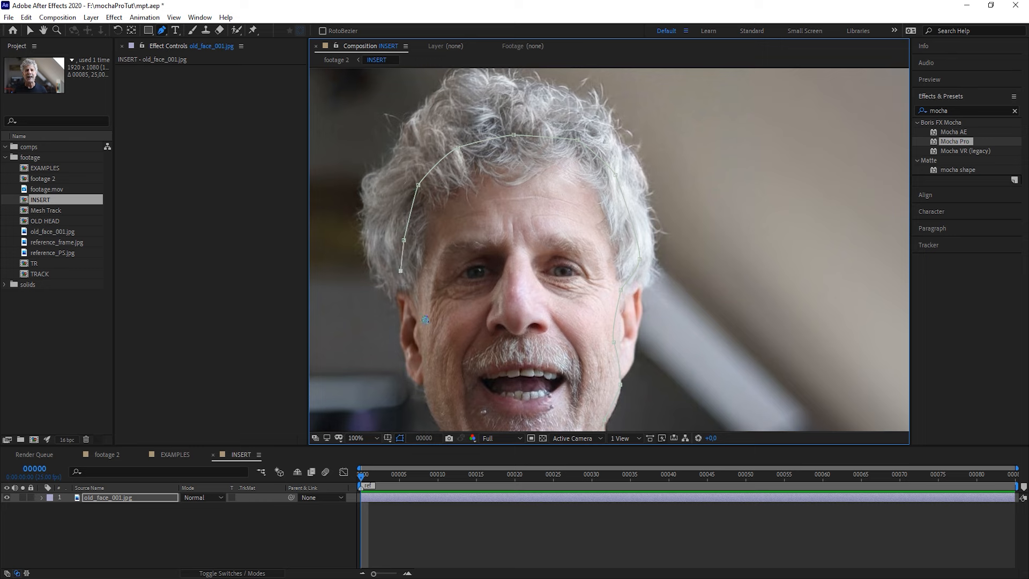
left_click_drag(424, 319, 438, 252)
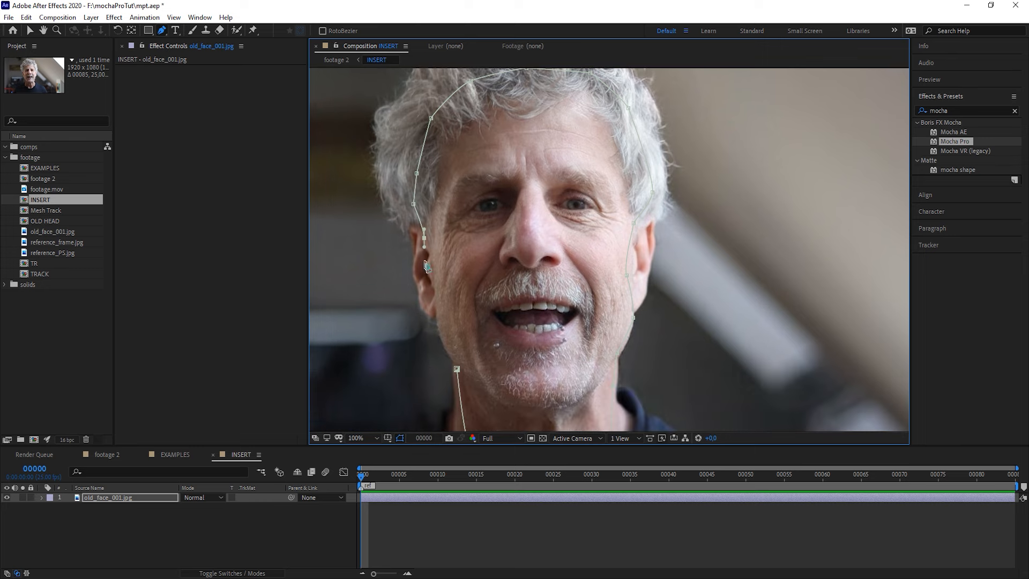
left_click(457, 368)
Step: Draw separate closed Pen masks around both eyes and the mouth on the old_face_001.jpg layer
key("period")
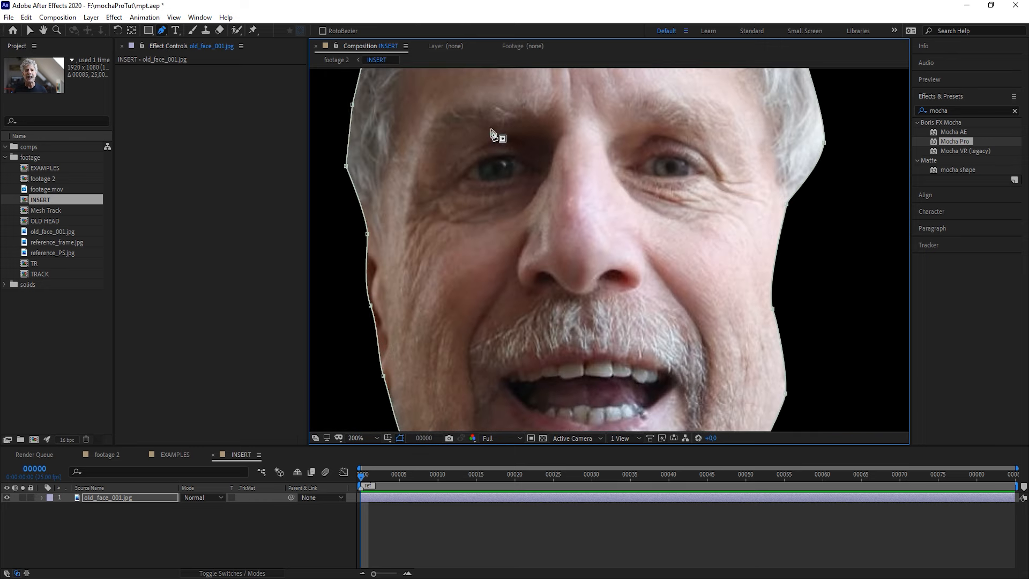
left_click(462, 177)
left_click_drag(665, 256, 673, 160)
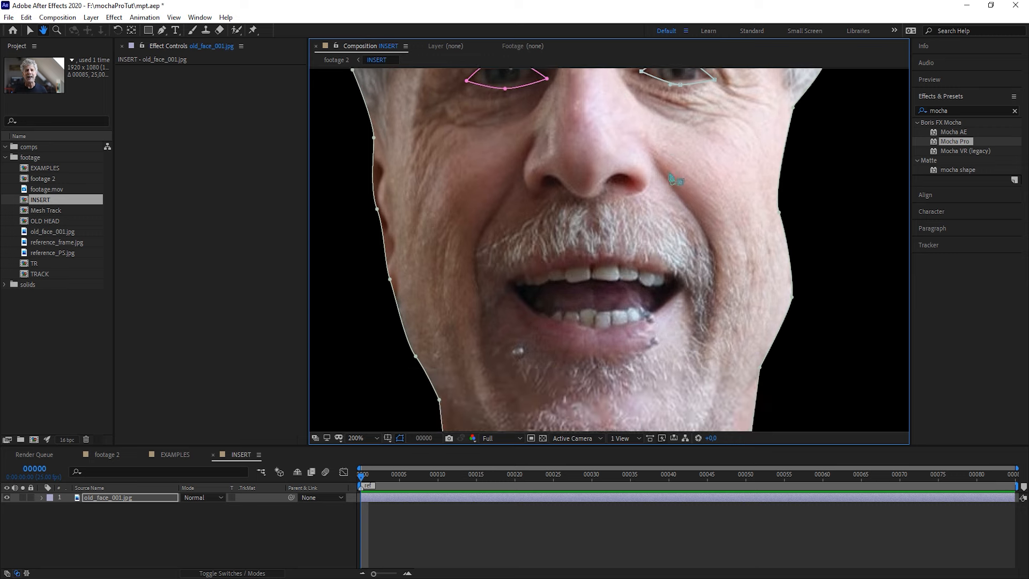
key("g")
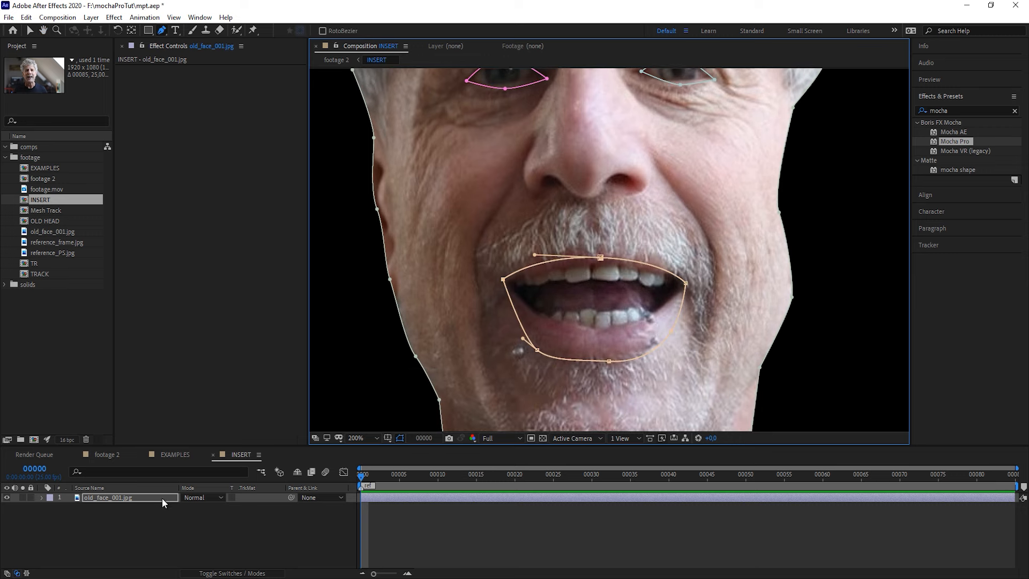
Step: Set the eye and mouth masks, Mask 2 to Mask 4, to Subtract mode
left_click(153, 495)
key("m")
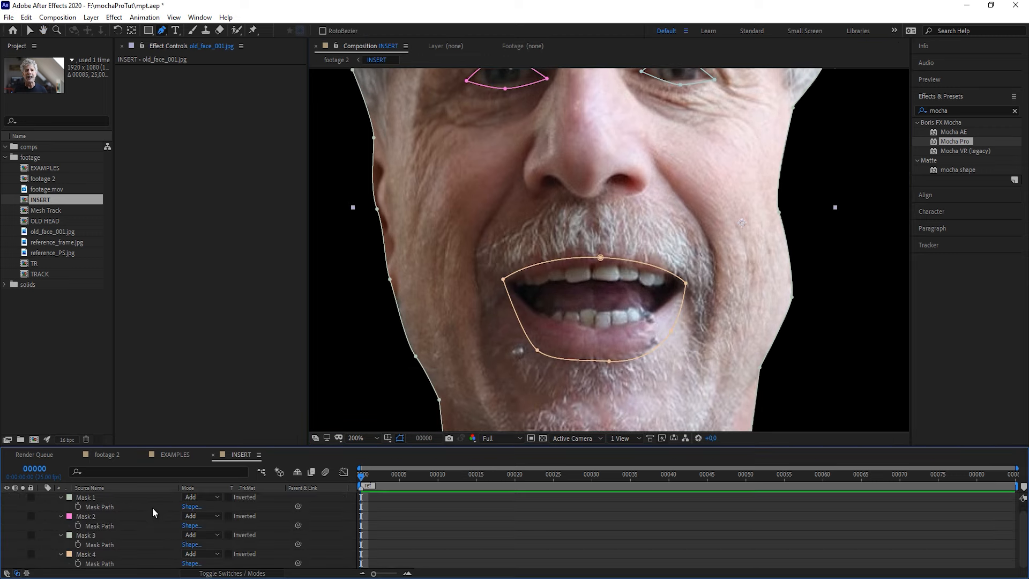
left_click(87, 554)
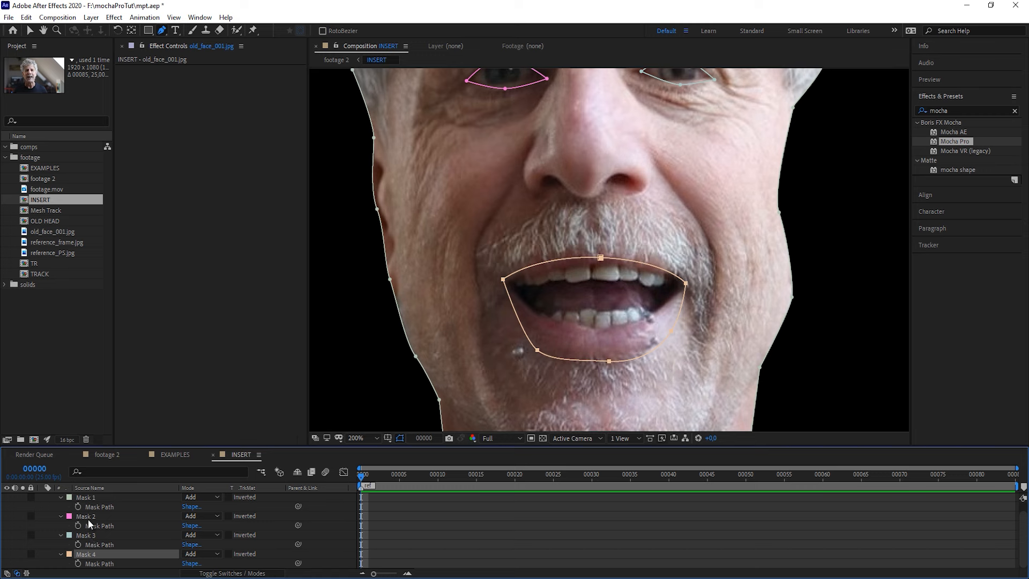
left_click(88, 516, "shift")
left_click(197, 516)
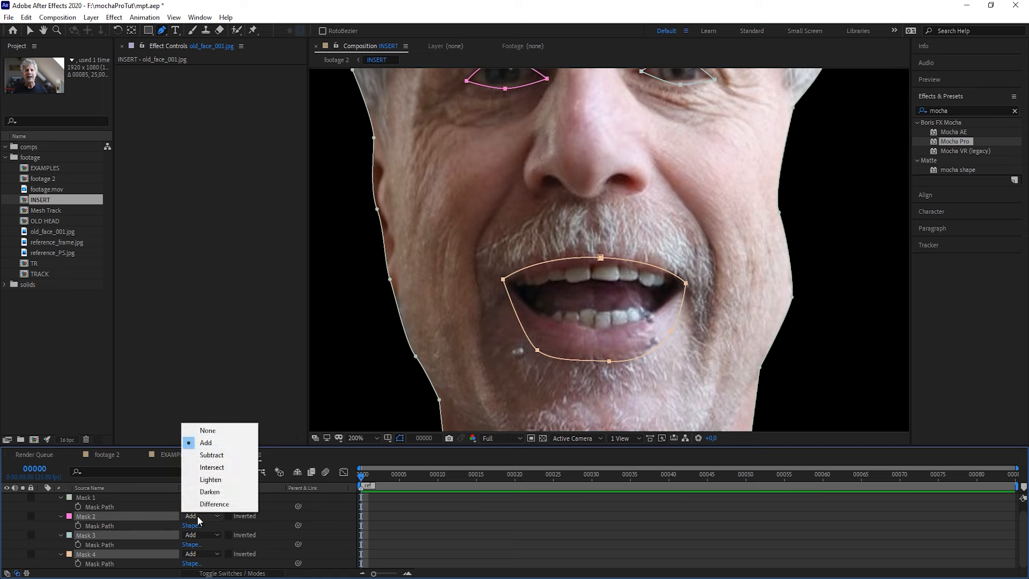
left_click(214, 458)
Step: Feather the eye and mouth masks by 16 pixels and preview the overlay in the footage 2 composition
key("f")
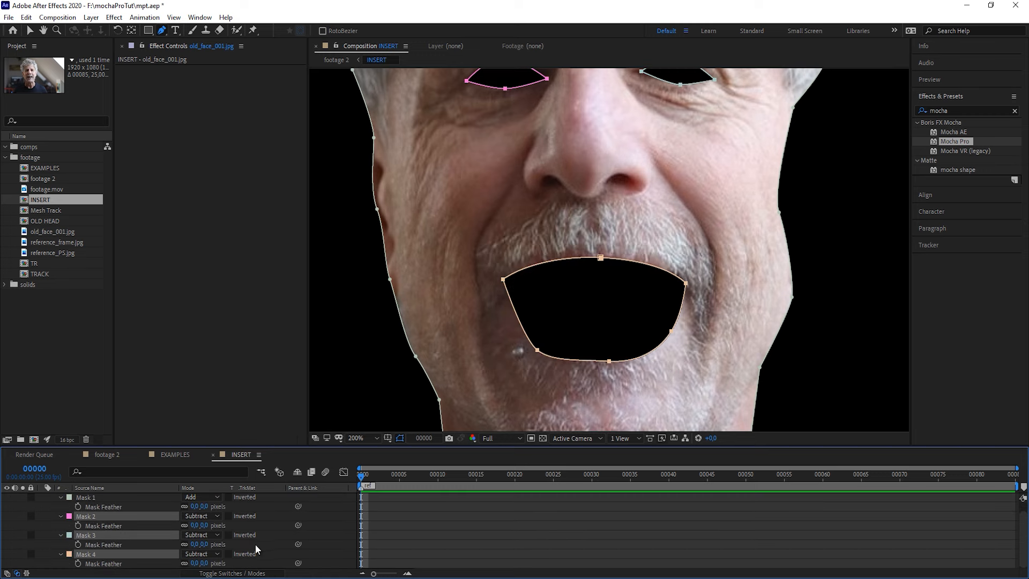
left_click_drag(202, 527, 212, 527)
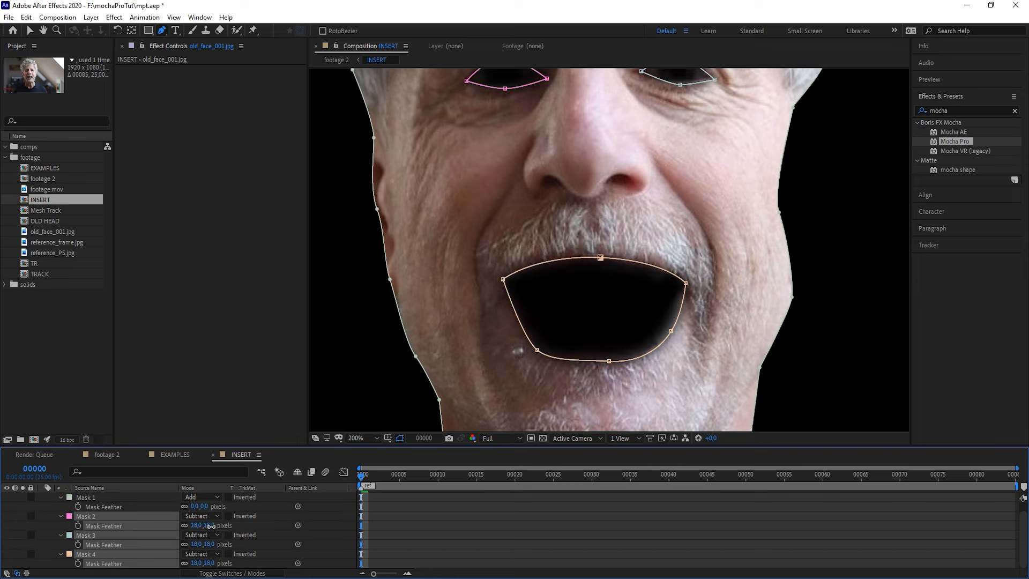
left_click(108, 455)
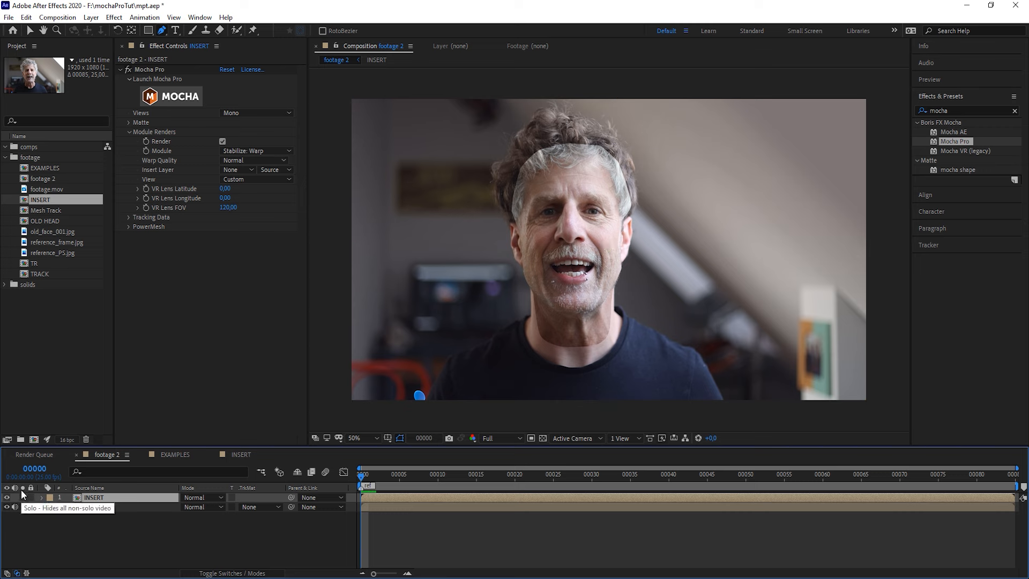
key("space")
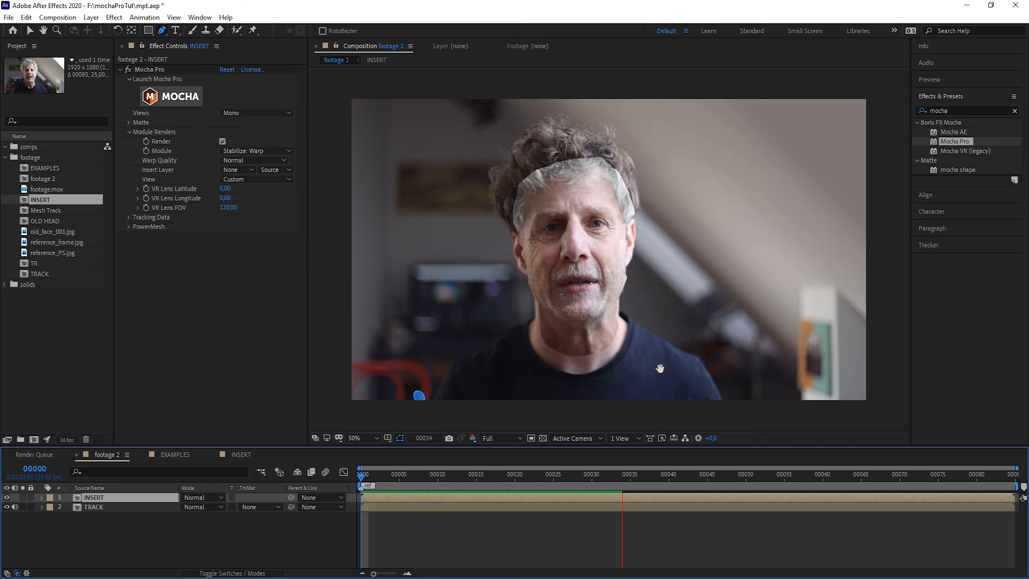
key("space")
left_click(363, 474)
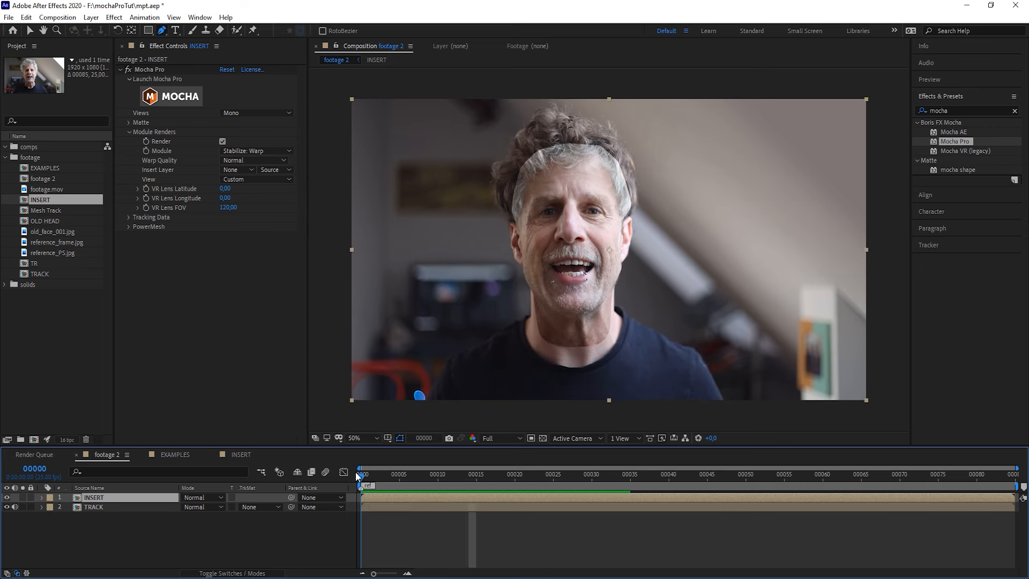
Step: Back in the INSERT composition, feather the face outline mask outward from the side of the neck with the Mask Feather tool
double_click(107, 497)
key("comma")
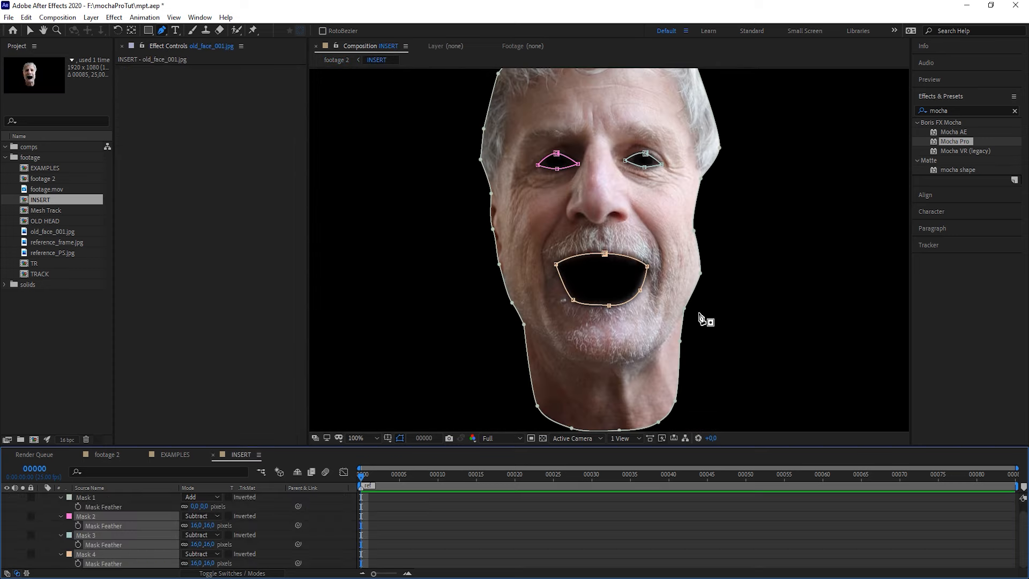
scroll(669, 327, "down", 3)
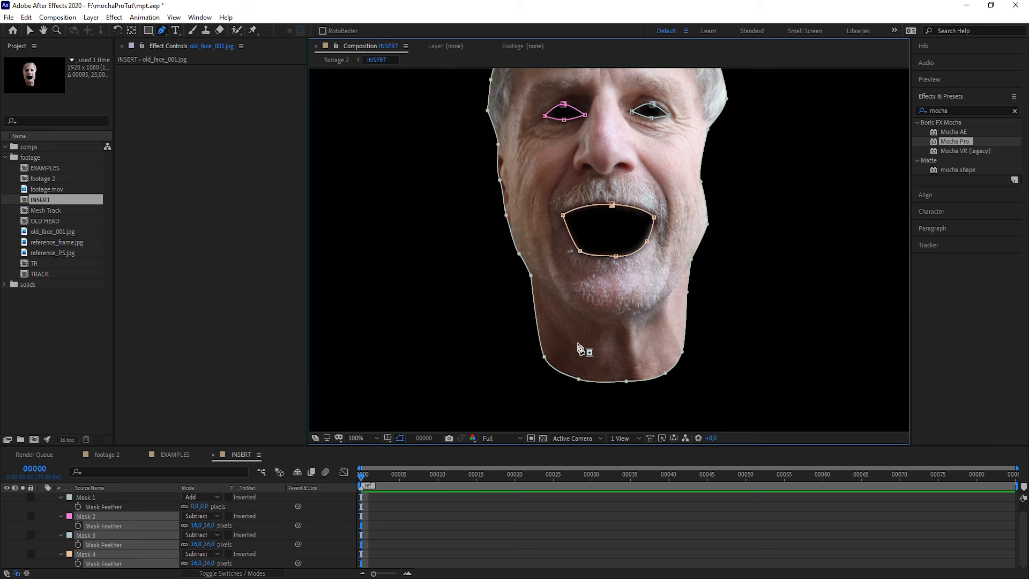
left_click(537, 331)
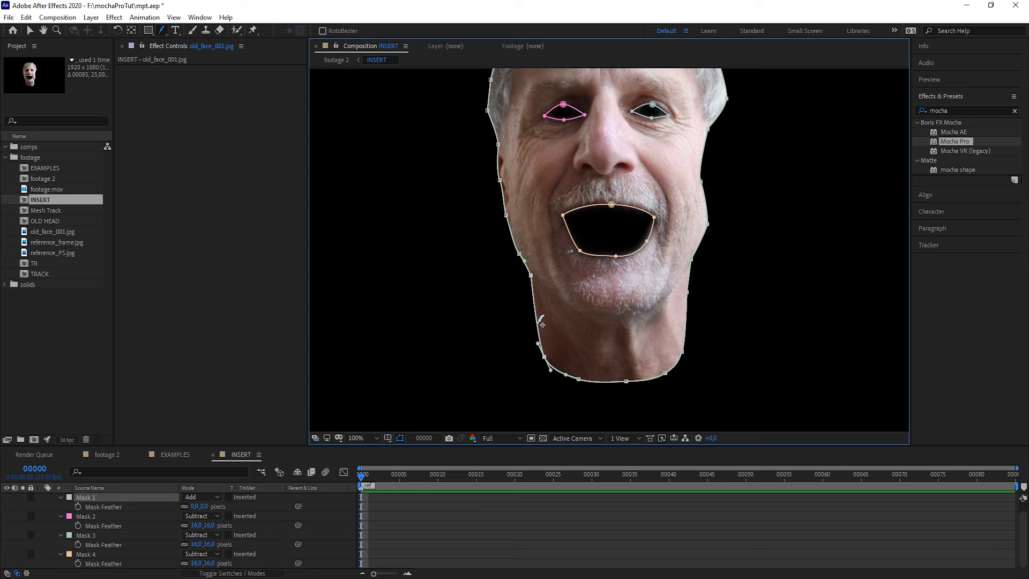
left_click(537, 324)
left_click_drag(537, 325, 517, 329)
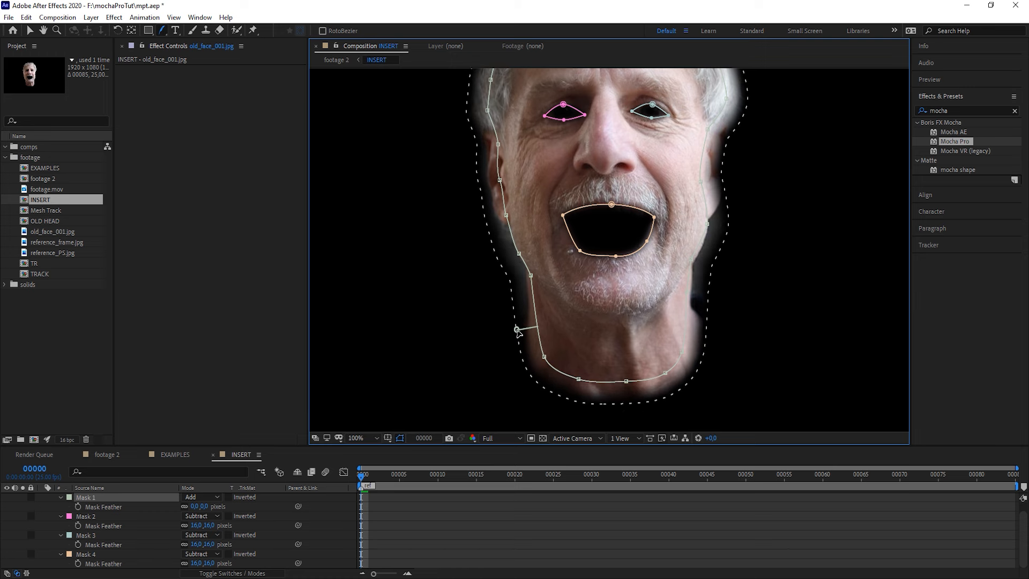
Step: Add feather points to the face outline mask to tighten the feather at the jaw and opposite neck side and widen it at the cheek
mouse_move(527, 271)
left_mouse_down()
mouse_move(510, 278)
mouse_move(528, 276)
left_mouse_up()
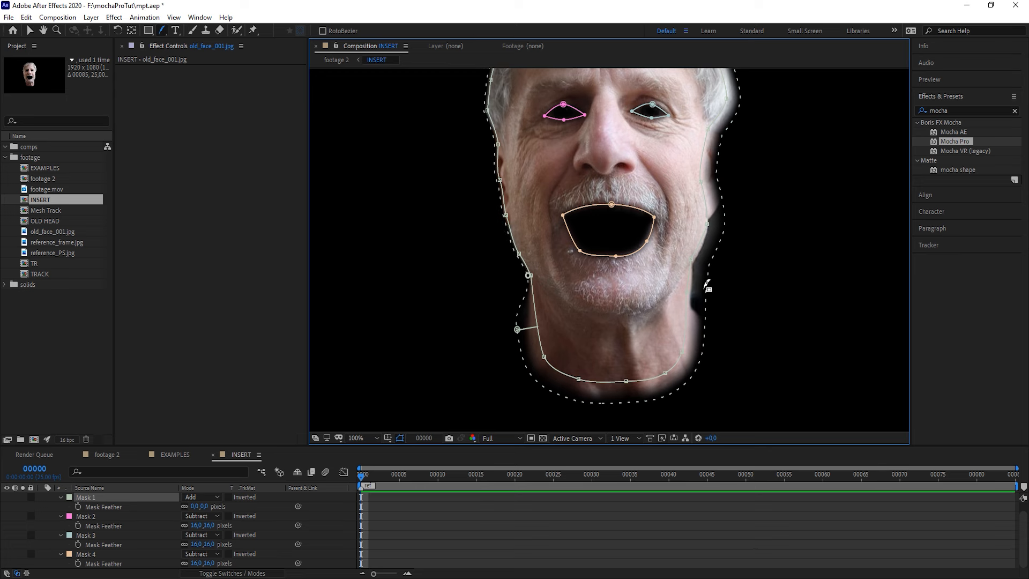
left_click_drag(709, 284, 693, 287)
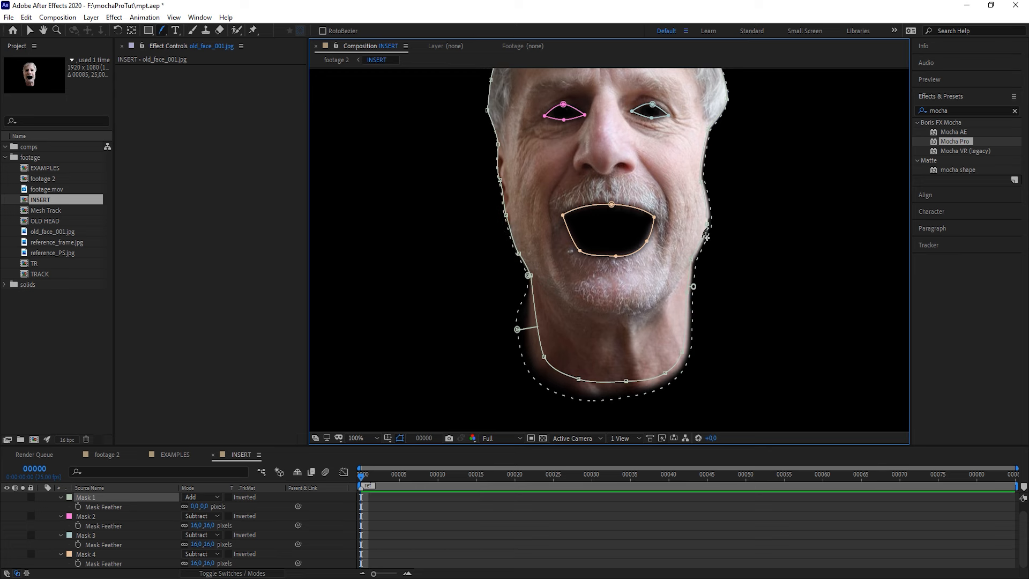
left_click_drag(706, 236, 715, 237)
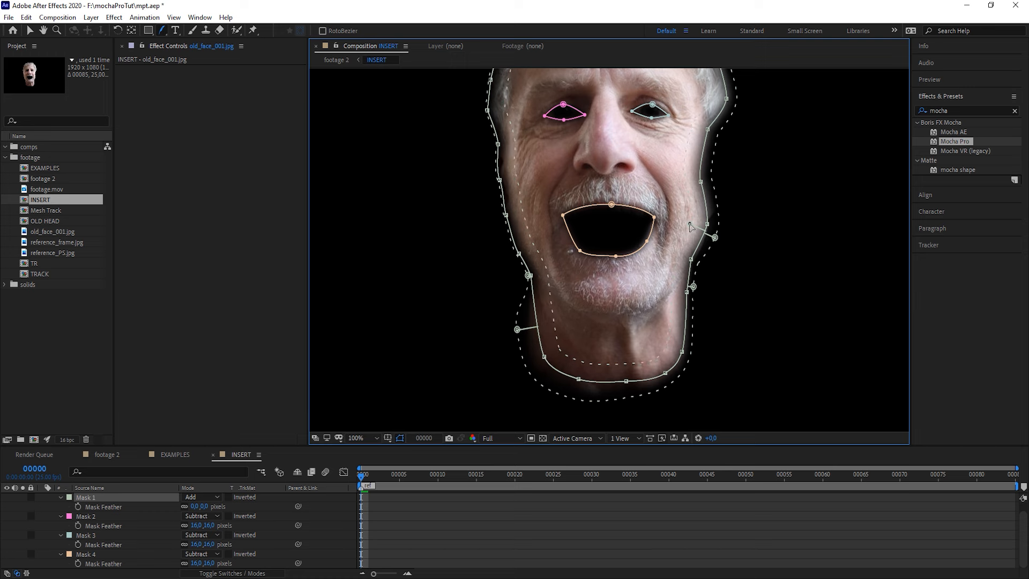
key("comma")
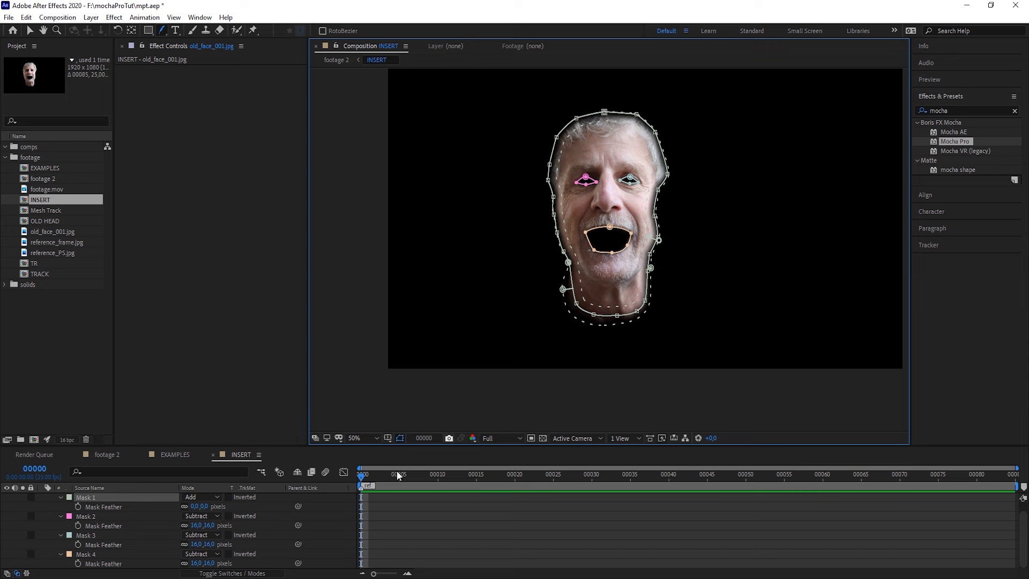
Step: Play back the footage 2 composition to check how the feathered face blends with the original
left_click(114, 454)
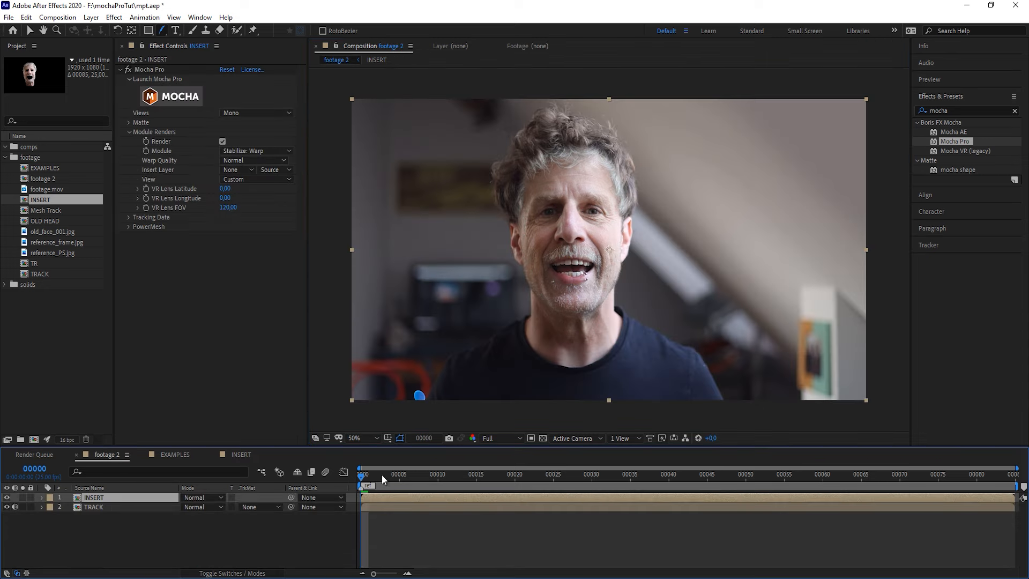
key("space")
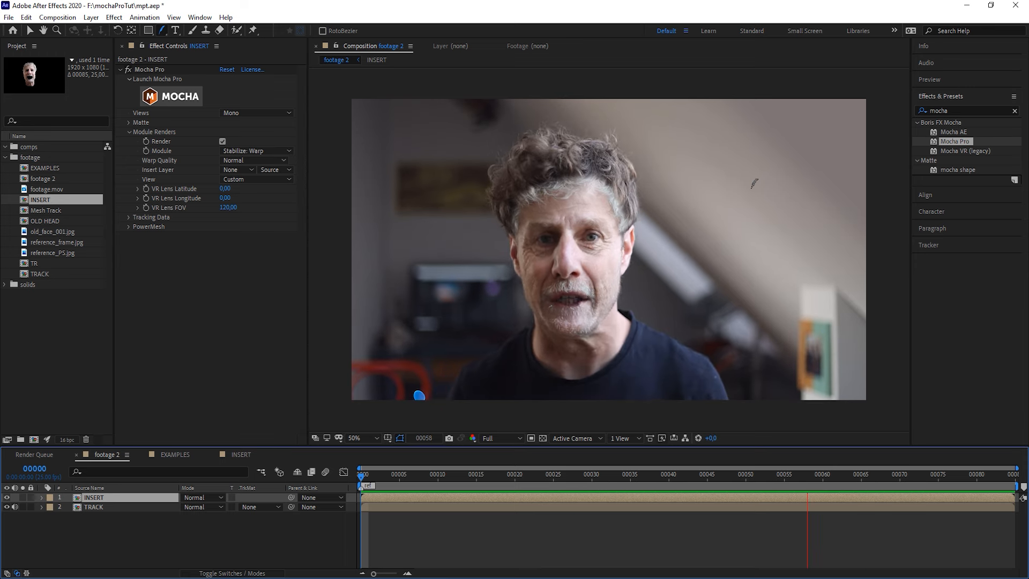
key("space")
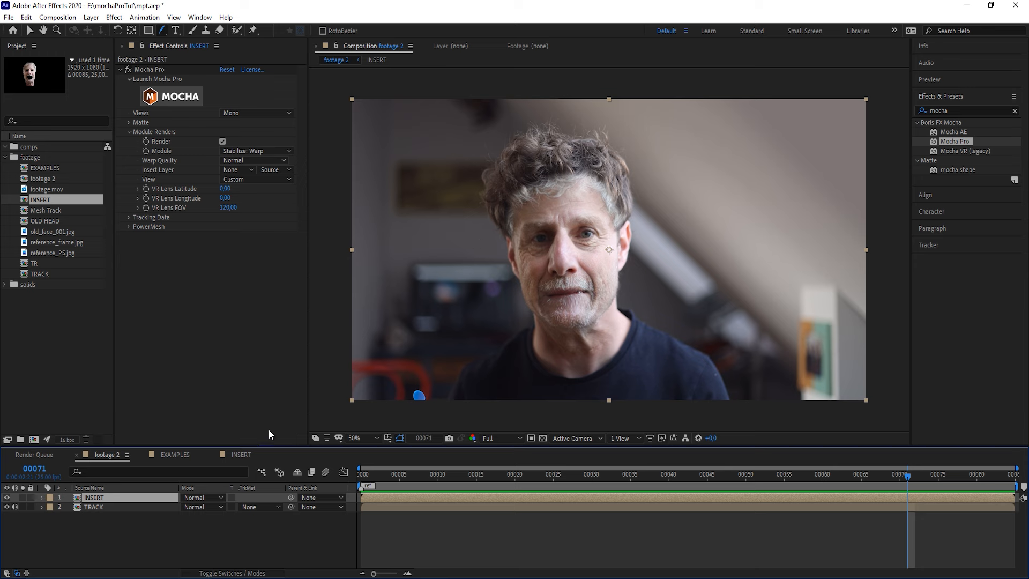
Step: In the INSERT composition, collapse the old_face_001.jpg layer and add reference_frame.jpg above it
left_click(237, 455)
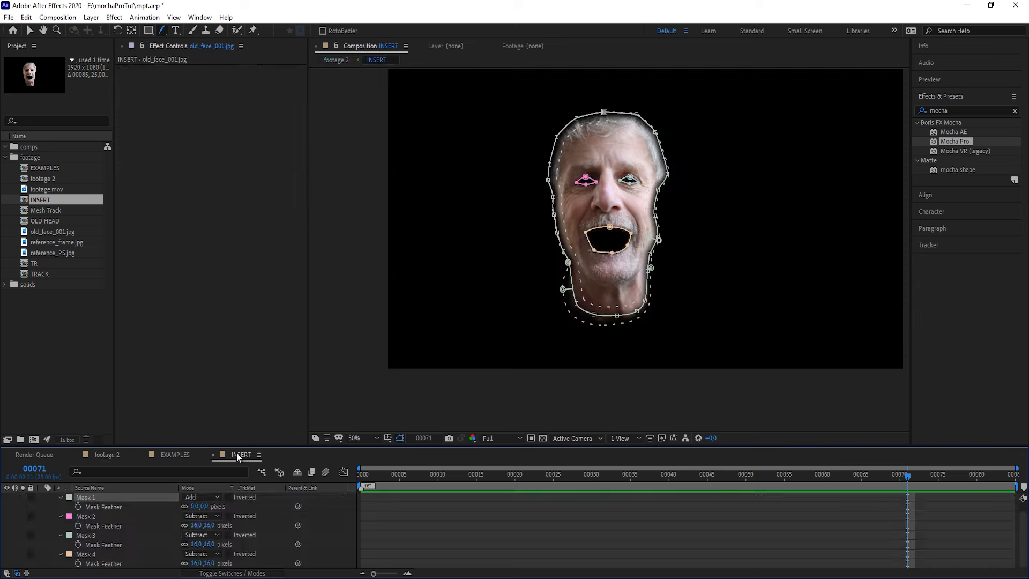
scroll(46, 504, "up", 1)
left_click(42, 498)
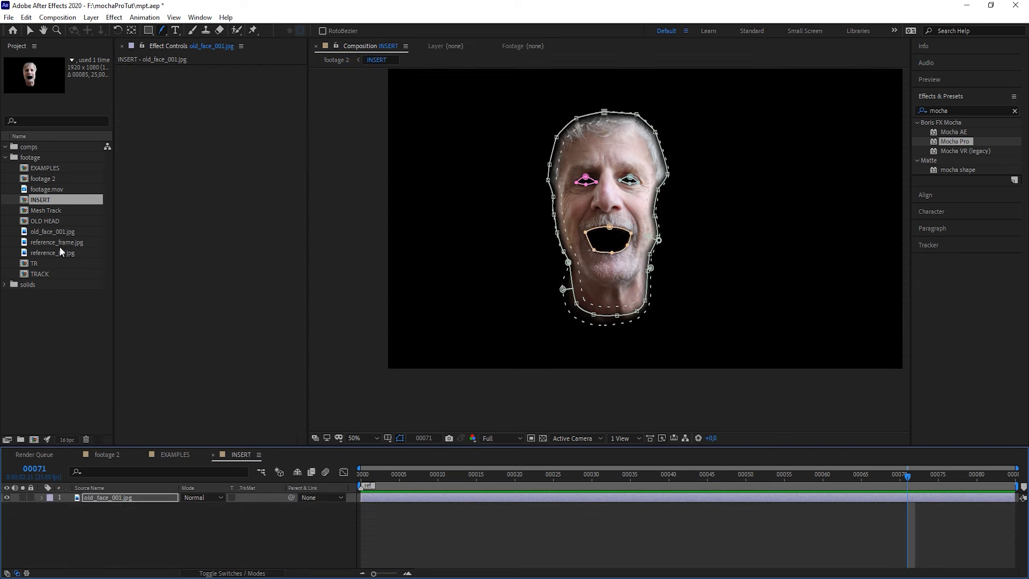
left_click(59, 239)
left_click_drag(63, 242, 99, 498)
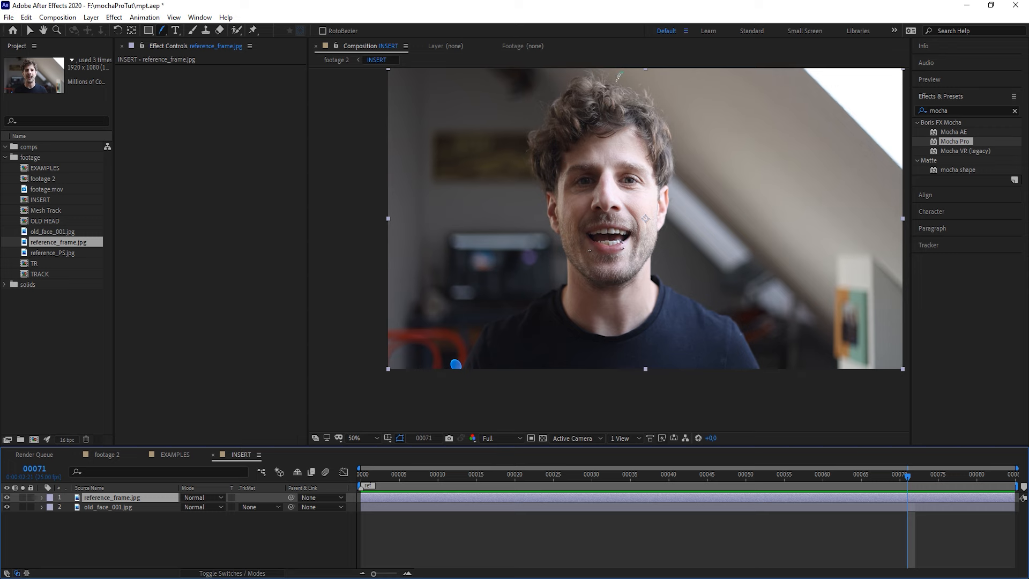
scroll(667, 104, "up", 2)
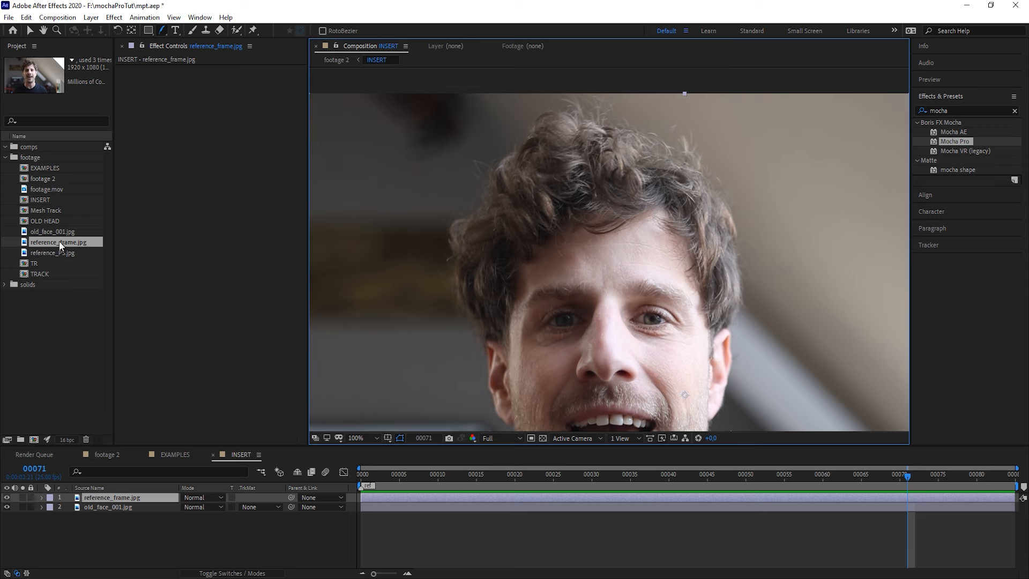
Step: Create a new composition from reference_frame.jpg and rename it Hair
left_click_drag(58, 241, 34, 440)
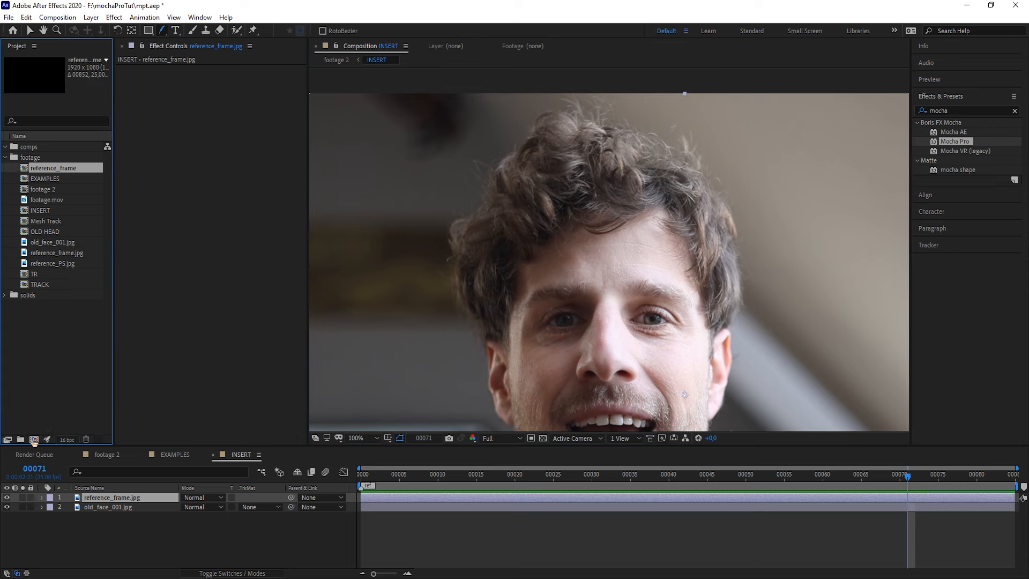
left_click(57, 17)
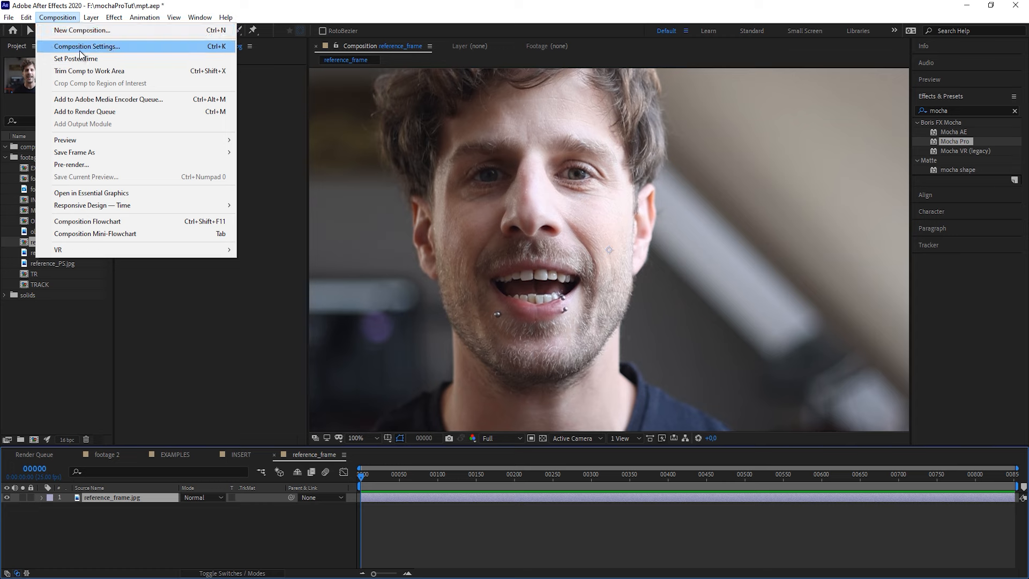
left_click(79, 47)
type("Hair")
left_click(530, 350)
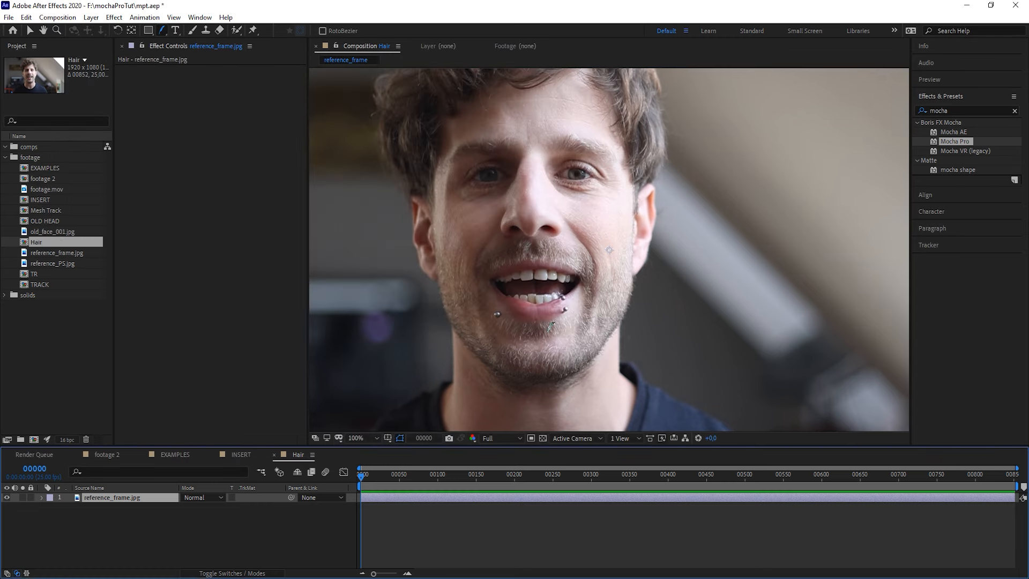
Step: Set the Hair composition's work area to its first frame and trim the composition to that single frame
key("n")
scroll(368, 497, "up", 4)
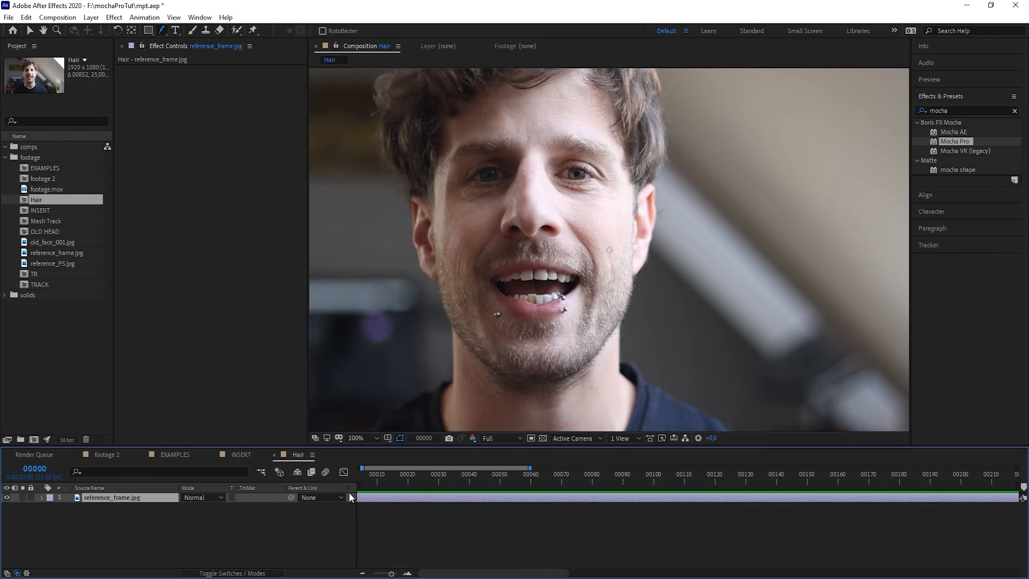
left_click_drag(452, 574, 423, 573)
right_click(367, 485)
left_click(413, 513)
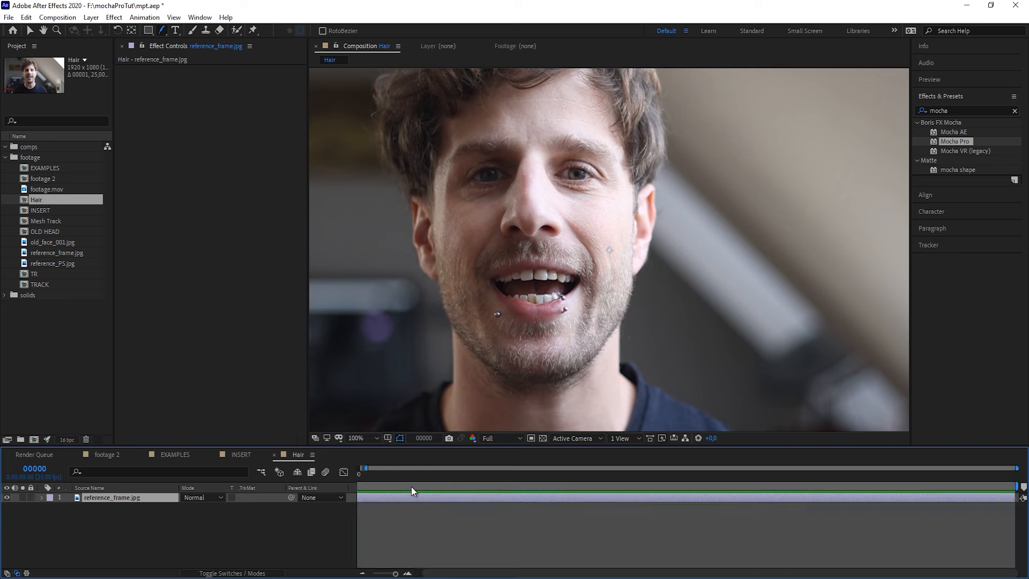
key("comma")
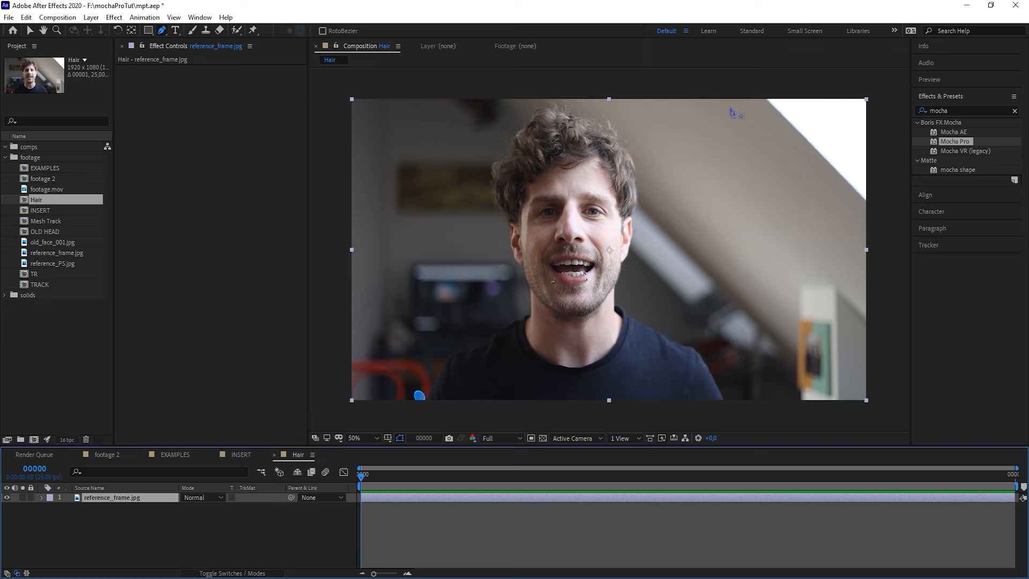
Step: Open the reference_frame.jpg layer for the Roto Brush tool and paint a foreground stroke through the hair
scroll(622, 193, "up", 2)
left_click_drag(606, 186, 656, 272)
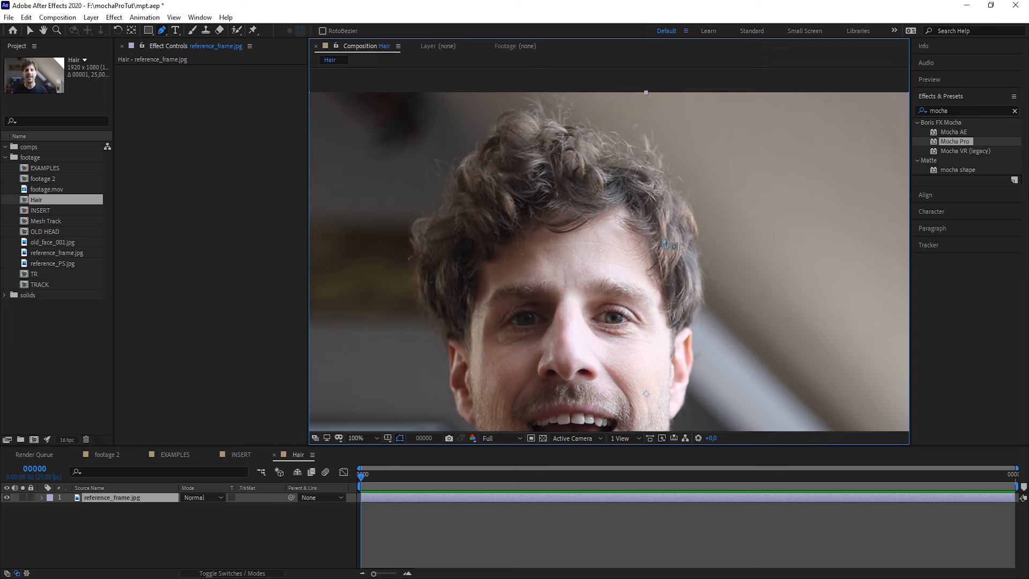
left_click(237, 30)
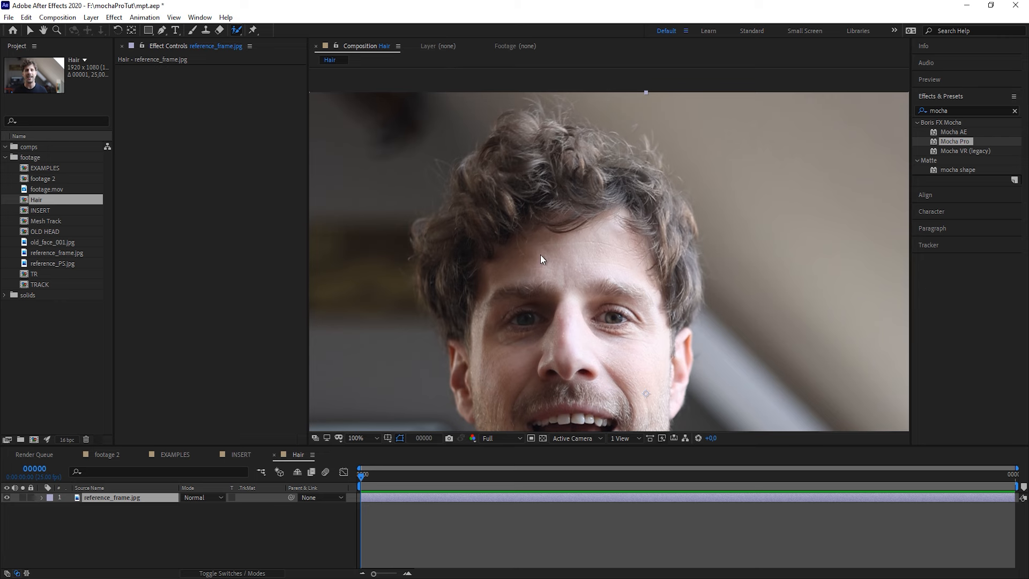
double_click(573, 267)
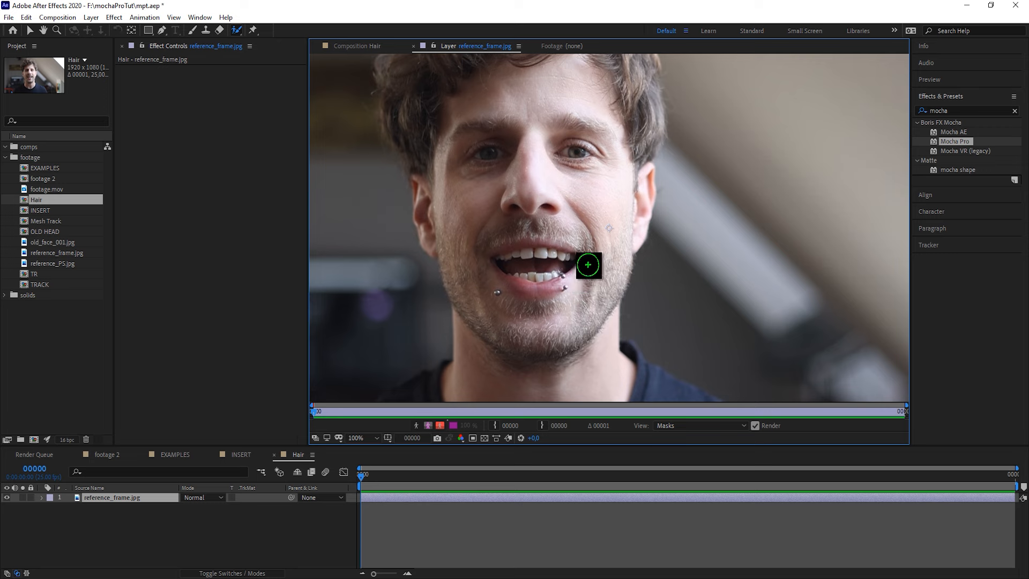
key("alt+w")
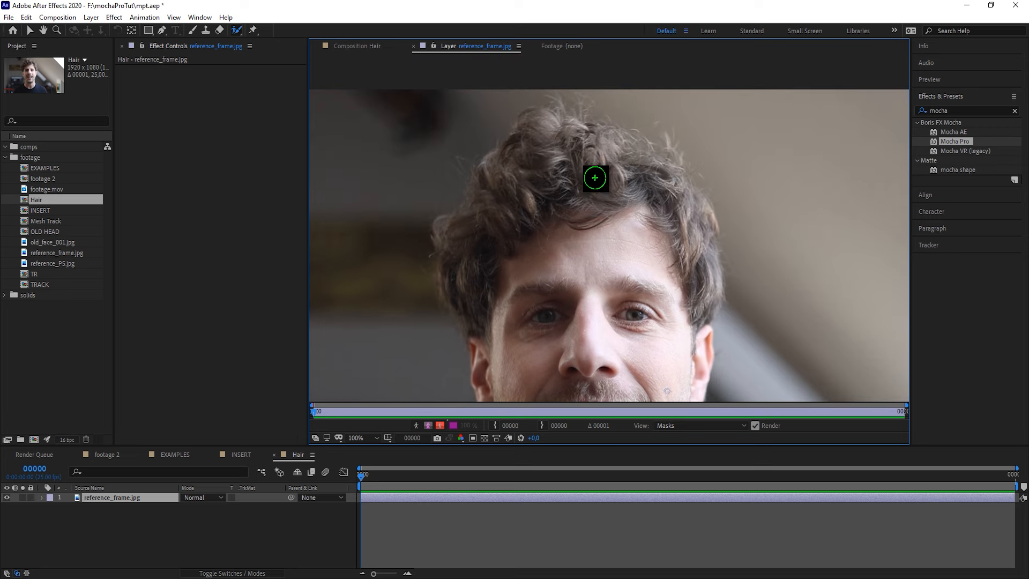
left_click_drag(480, 265, 472, 292)
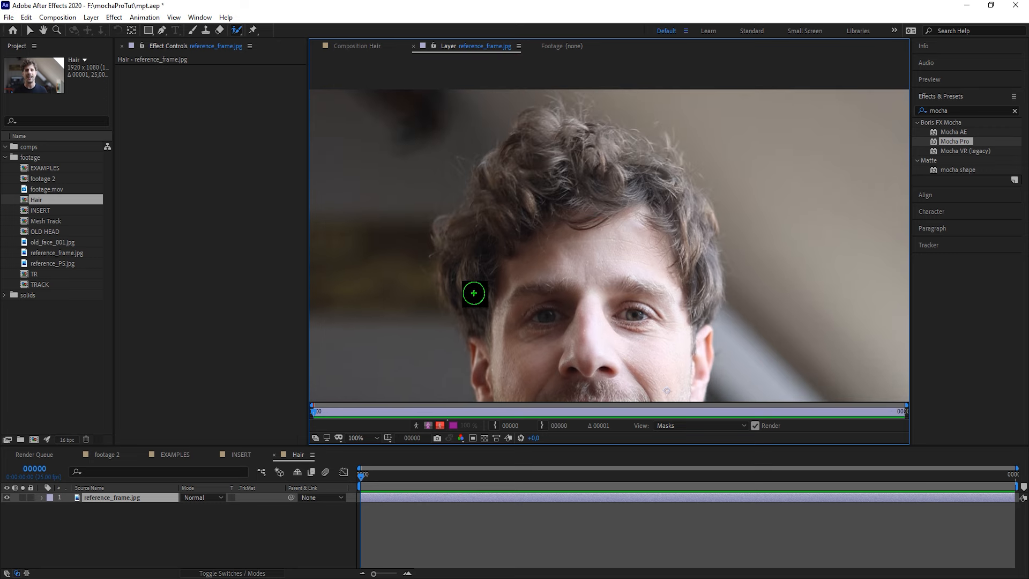
mouse_move(478, 257)
left_mouse_down()
mouse_move(494, 212)
mouse_move(530, 171)
mouse_move(615, 164)
mouse_move(680, 197)
mouse_move(697, 227)
left_mouse_up()
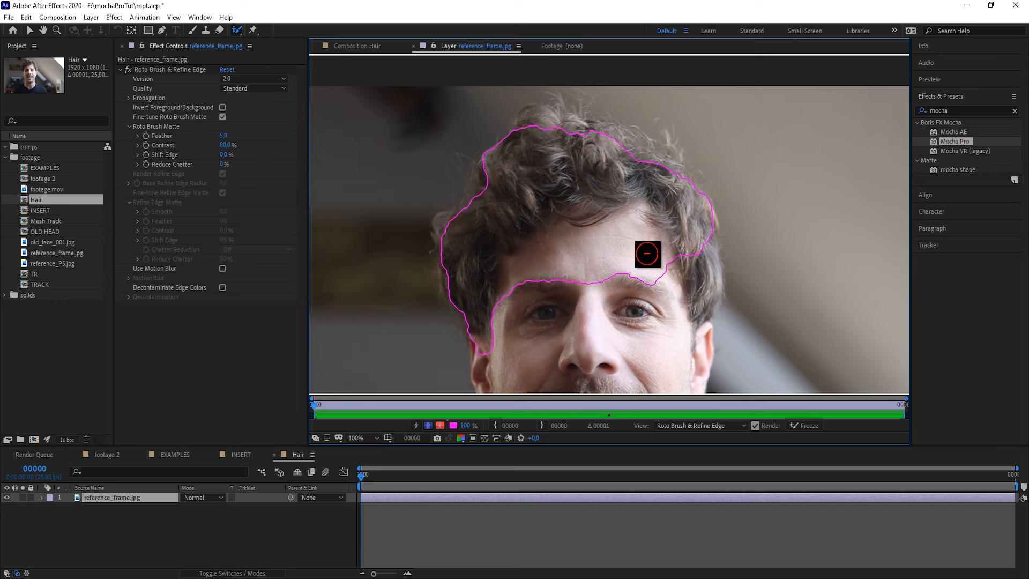
Step: Correct the Roto Brush selection by subtracting the forehead and ear area and adding the missing hair at the crown and side
mouse_move(662, 244)
left_mouse_down()
mouse_move(591, 254)
mouse_move(515, 268)
left_mouse_up()
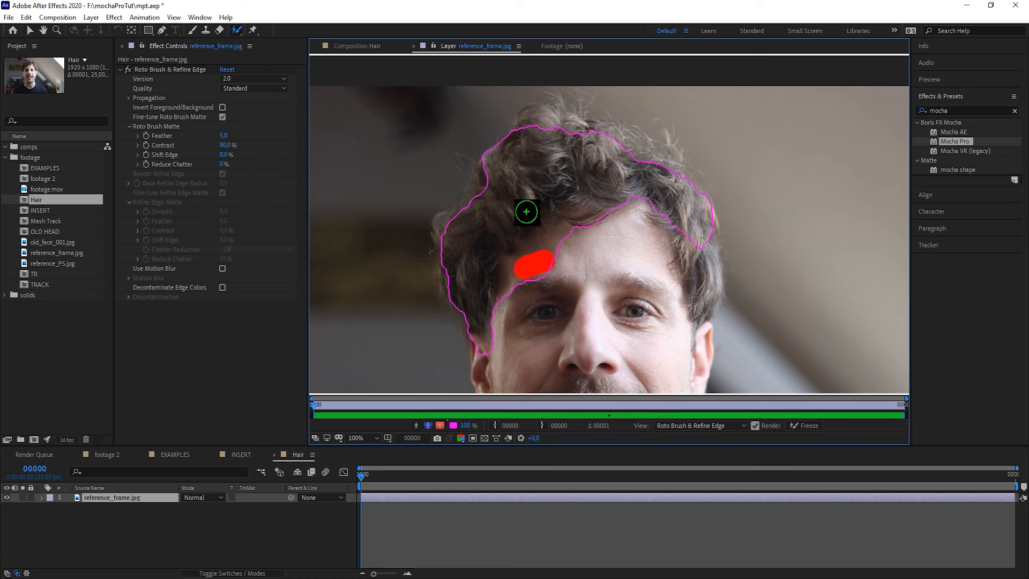
left_click(542, 119)
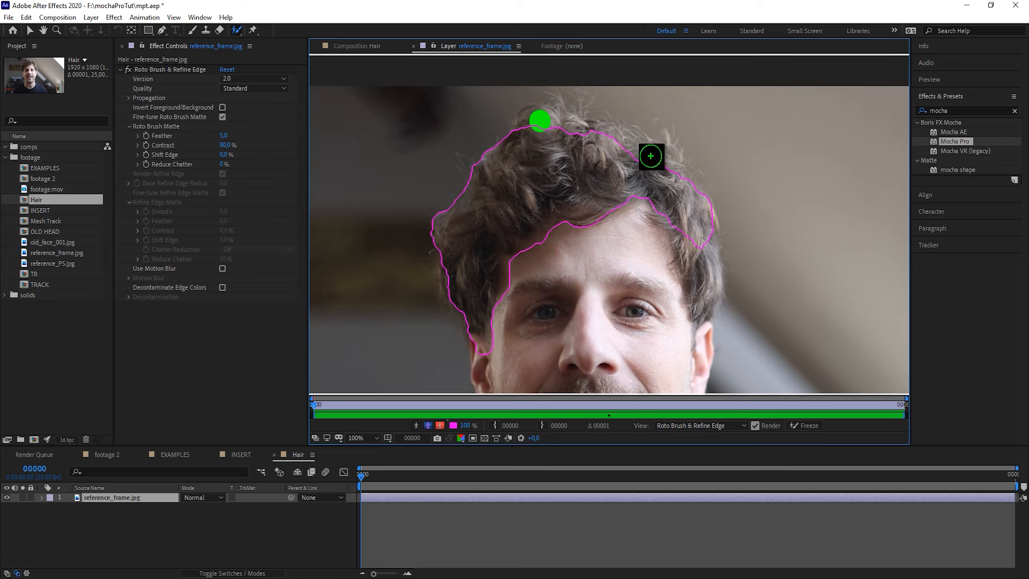
left_click_drag(617, 143, 595, 132)
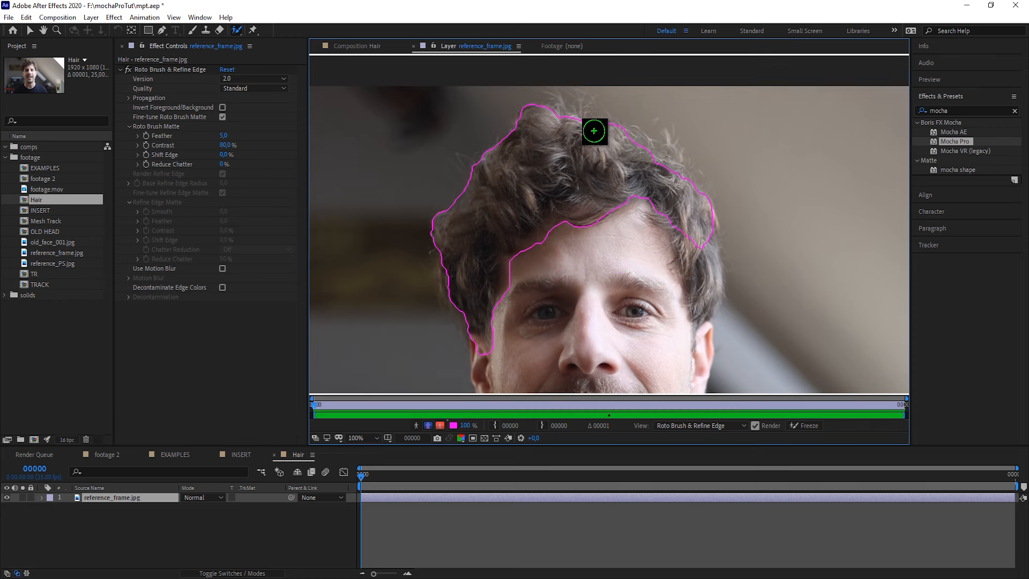
left_click(674, 176)
mouse_move(697, 262)
left_mouse_down()
mouse_move(709, 287)
mouse_move(699, 306)
left_mouse_up()
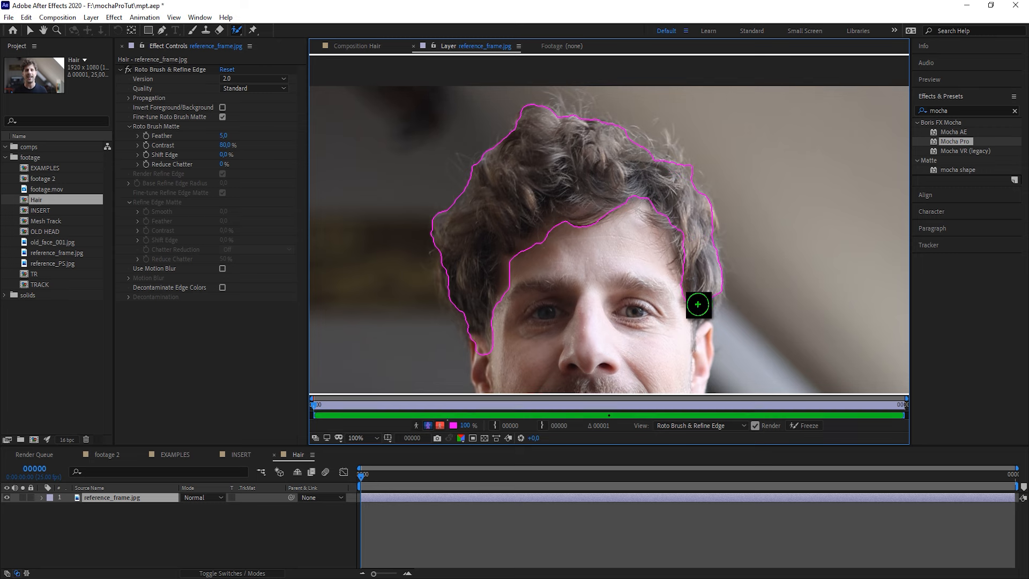
left_click(475, 353, "alt")
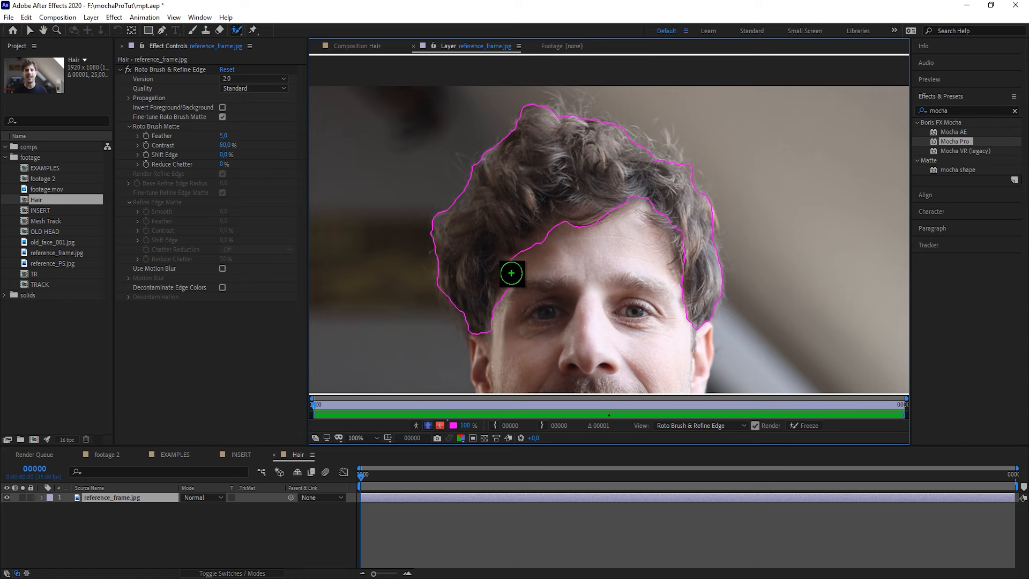
Step: Paint along the hair's outer edge and hairline with the Refine Edge tool and display the alpha matte
left_click(239, 34)
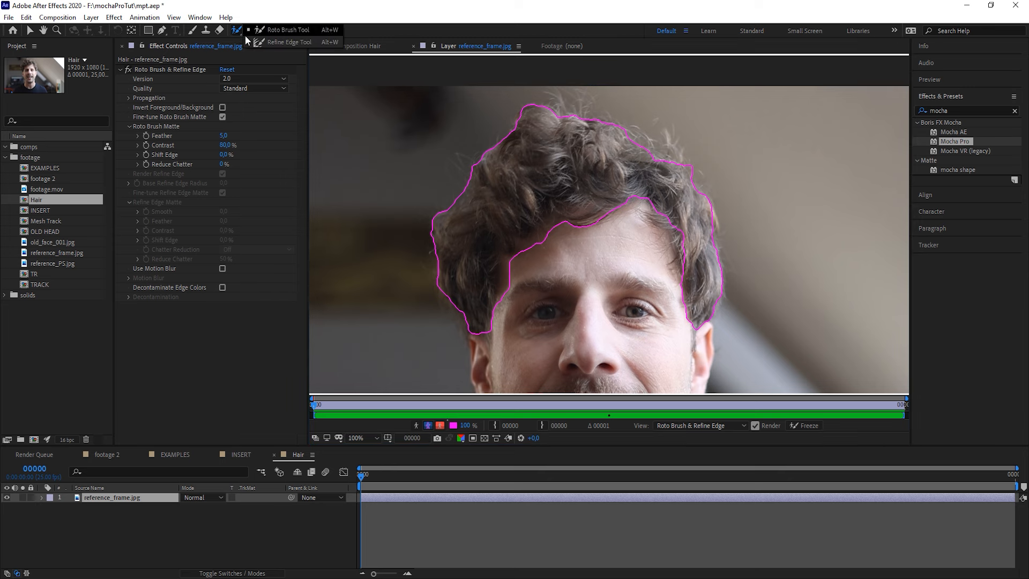
left_click(272, 43)
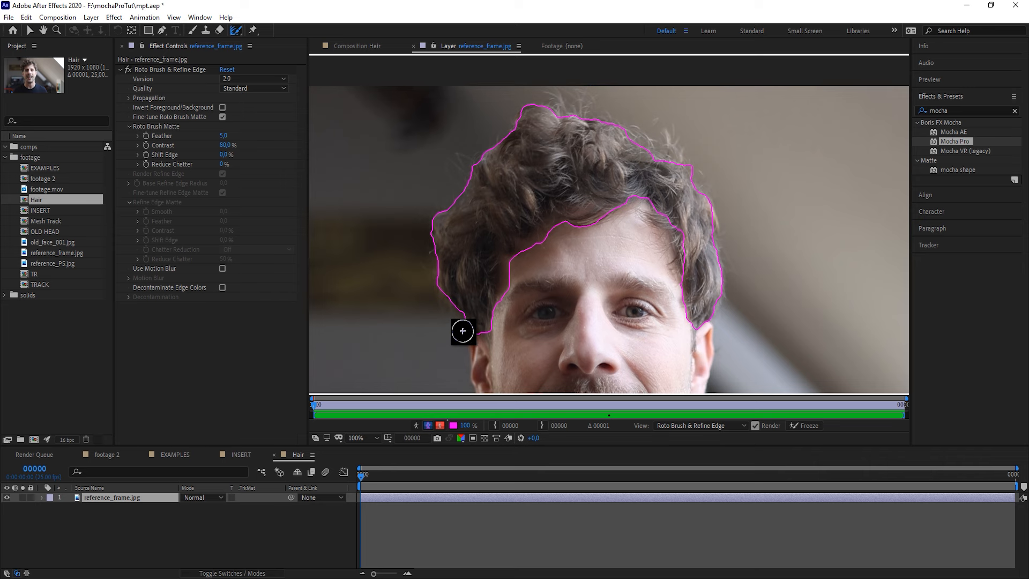
mouse_move(462, 330)
left_mouse_down()
mouse_move(423, 261)
mouse_move(443, 268)
mouse_move(433, 236)
mouse_move(434, 220)
mouse_move(458, 201)
mouse_move(449, 165)
mouse_move(464, 183)
mouse_move(459, 154)
mouse_move(494, 150)
mouse_move(522, 114)
mouse_move(546, 103)
mouse_move(559, 115)
mouse_move(544, 86)
mouse_move(586, 121)
mouse_move(588, 94)
mouse_move(574, 93)
mouse_move(581, 113)
mouse_move(610, 119)
mouse_move(646, 153)
mouse_move(637, 131)
mouse_move(654, 160)
mouse_move(657, 122)
mouse_move(660, 156)
mouse_move(680, 165)
mouse_move(679, 121)
mouse_move(677, 150)
mouse_move(707, 203)
mouse_move(729, 280)
mouse_move(692, 329)
mouse_move(669, 241)
mouse_move(595, 223)
mouse_move(513, 256)
mouse_move(475, 333)
mouse_move(602, 207)
mouse_move(674, 223)
left_mouse_up()
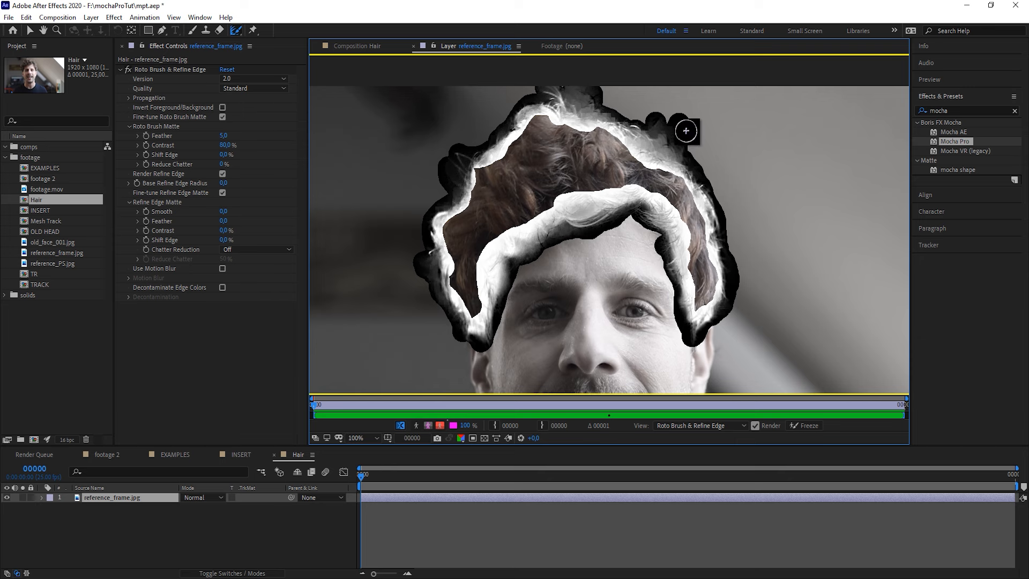
left_click(416, 426)
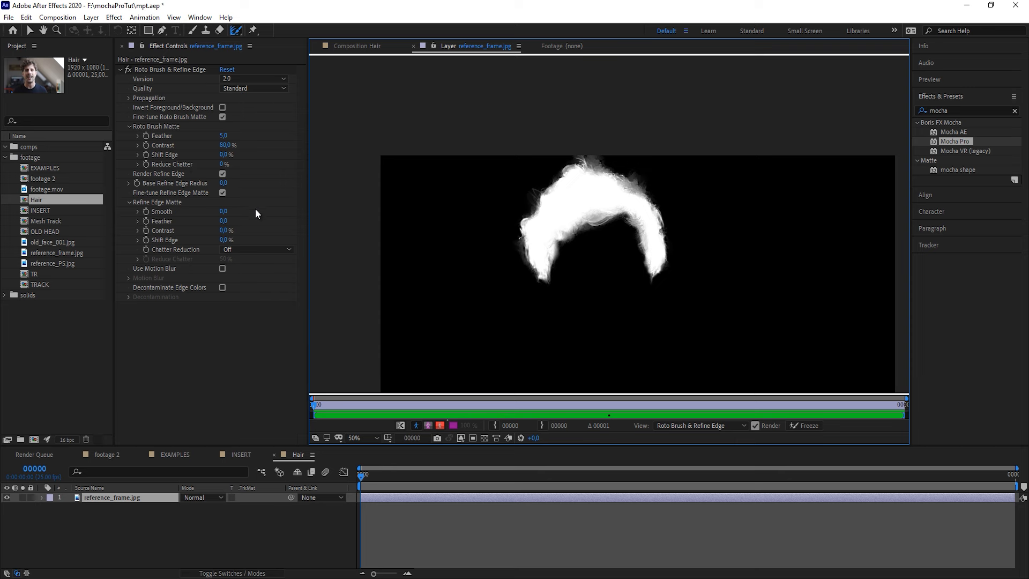
Step: Set the Refine Edge Matte feather to 0.6, freeze the Roto Brush result and return to the Hair composition
left_click(226, 221)
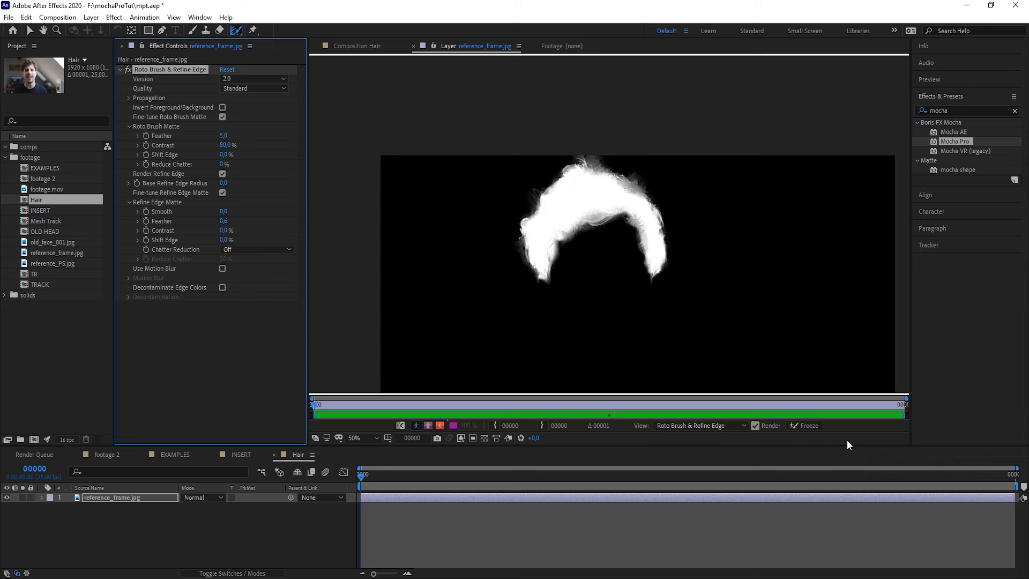
left_click(808, 427)
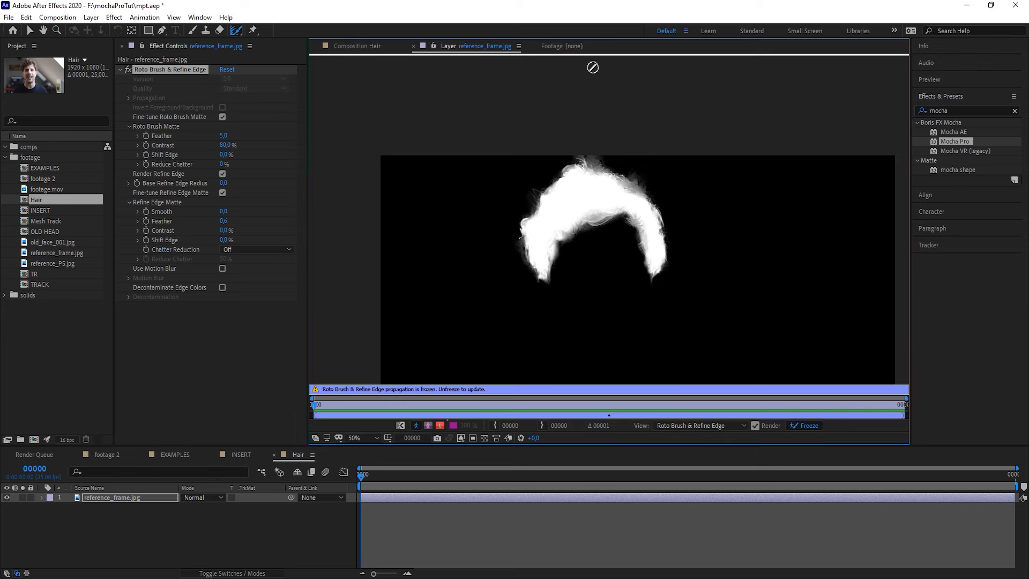
left_click(375, 49)
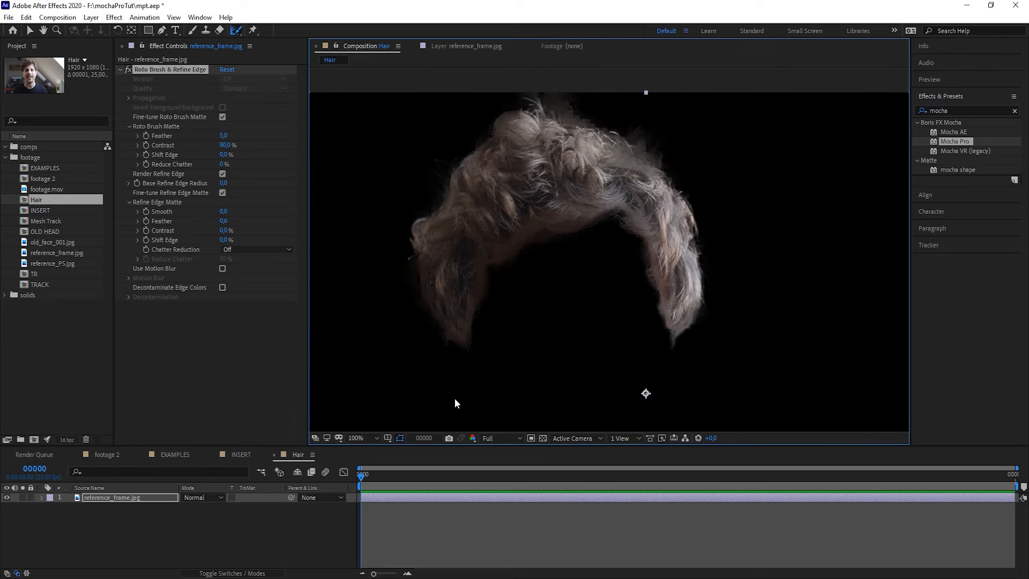
Step: Freeze the Hair layer's frame in the INSERT composition and extend the layer to the end of the timeline
key("comma")
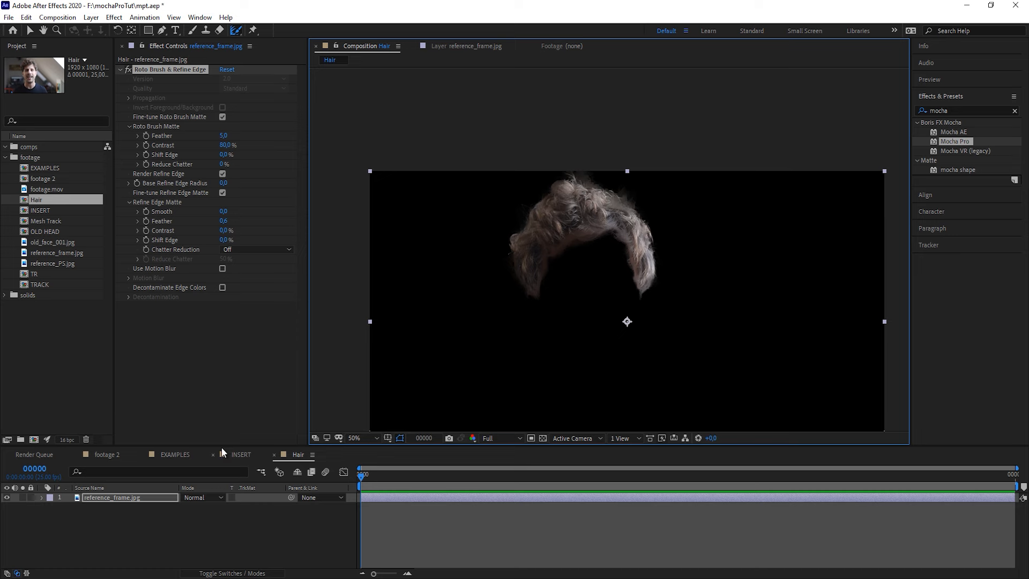
left_click(275, 454)
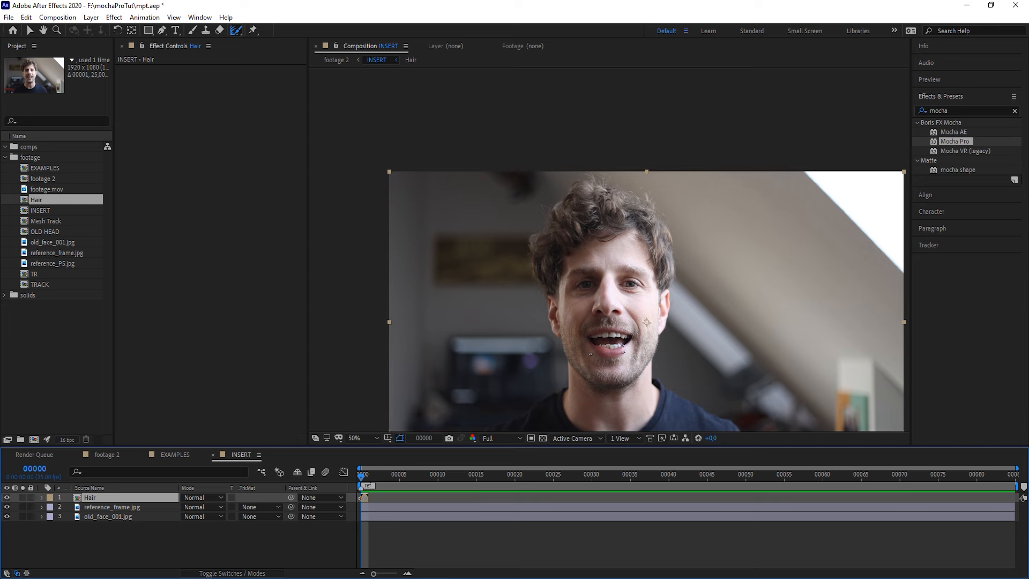
right_click(363, 173)
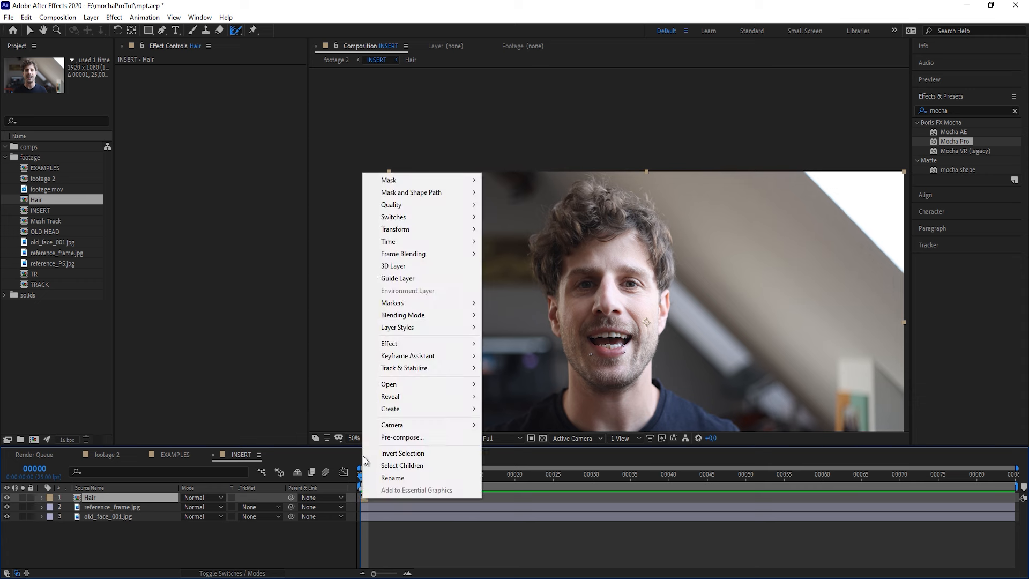
mouse_move(402, 241)
left_click(517, 279)
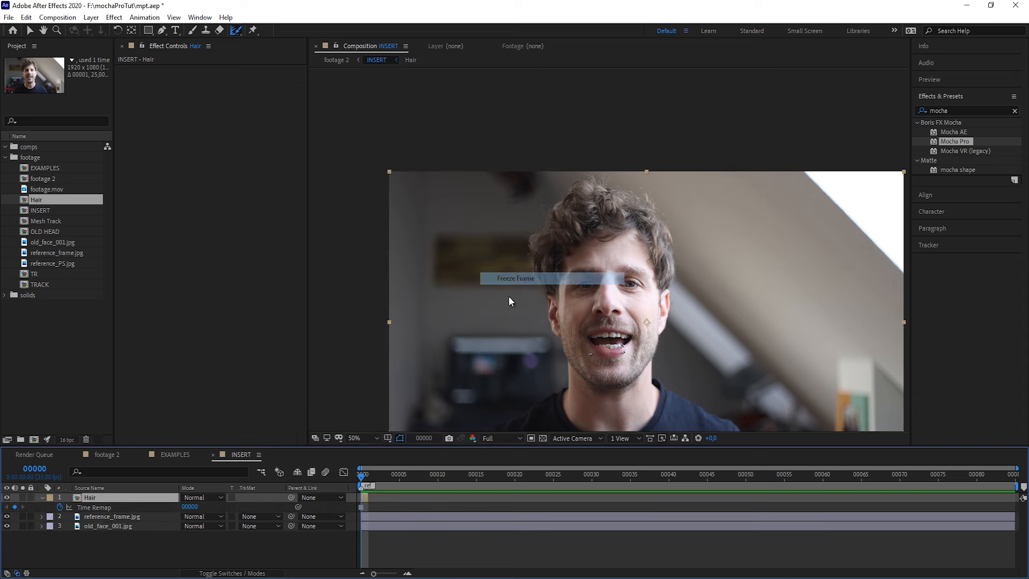
left_click_drag(471, 500, 1017, 501)
key("Page_Down")
key("Page_Down")
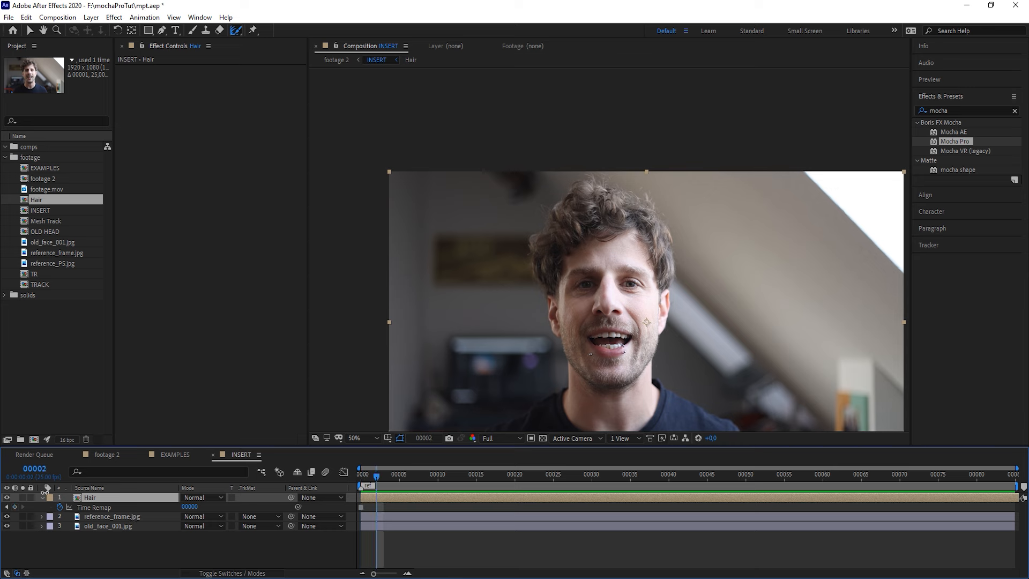
Step: Try the Tint effect directly on the Hair layer and remove it again
left_click(977, 111)
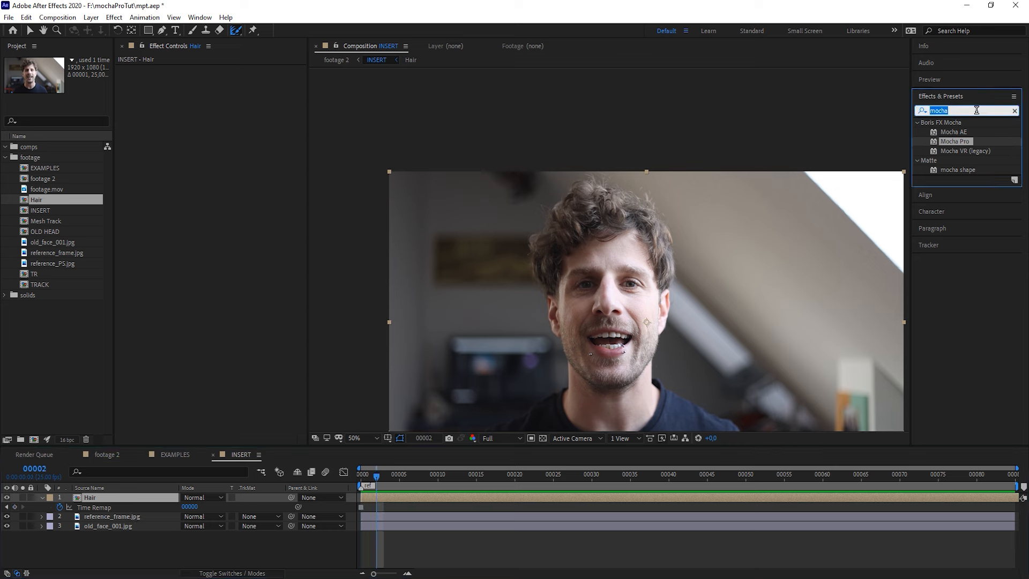
type("tint")
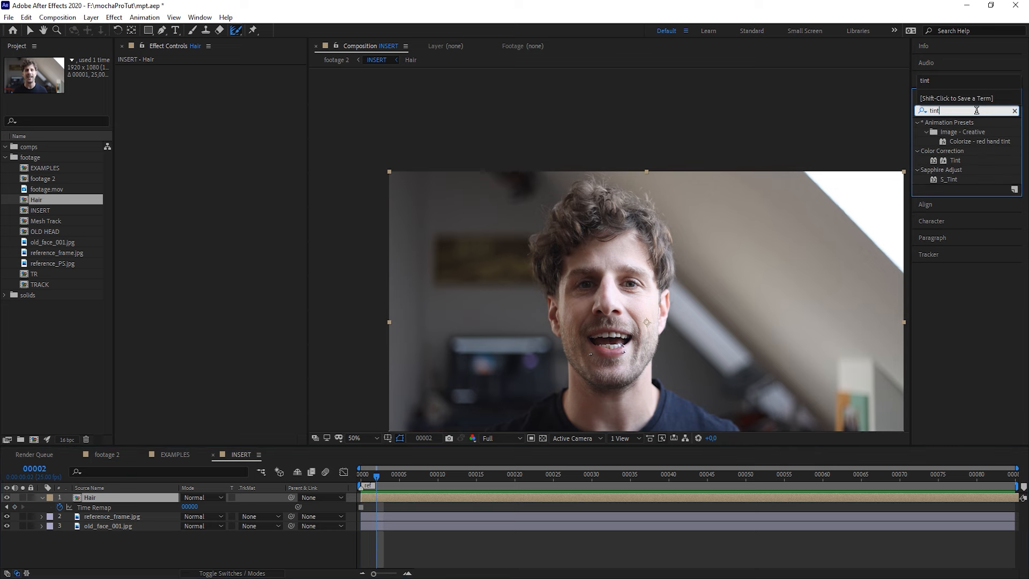
double_click(955, 160)
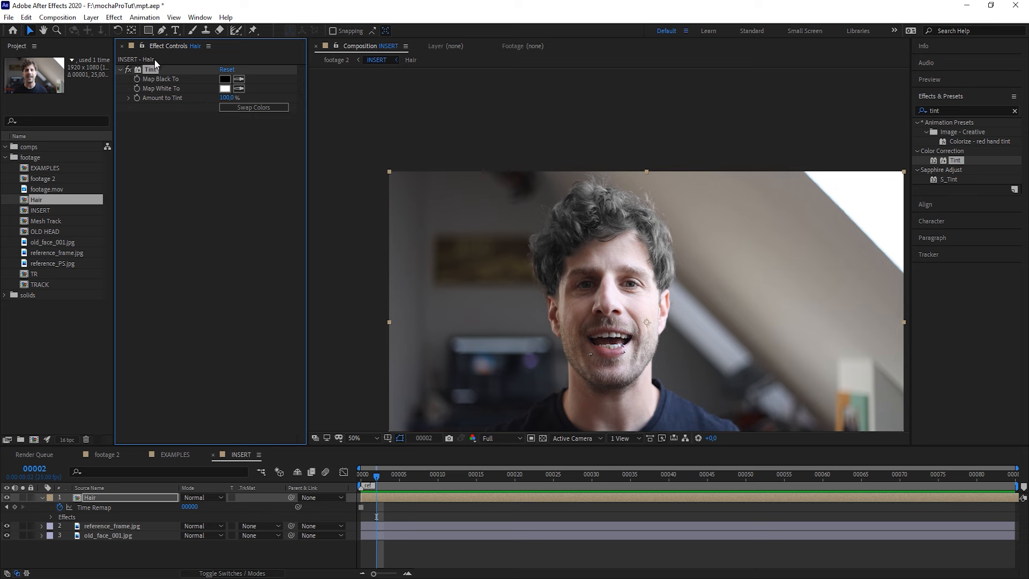
key("Delete")
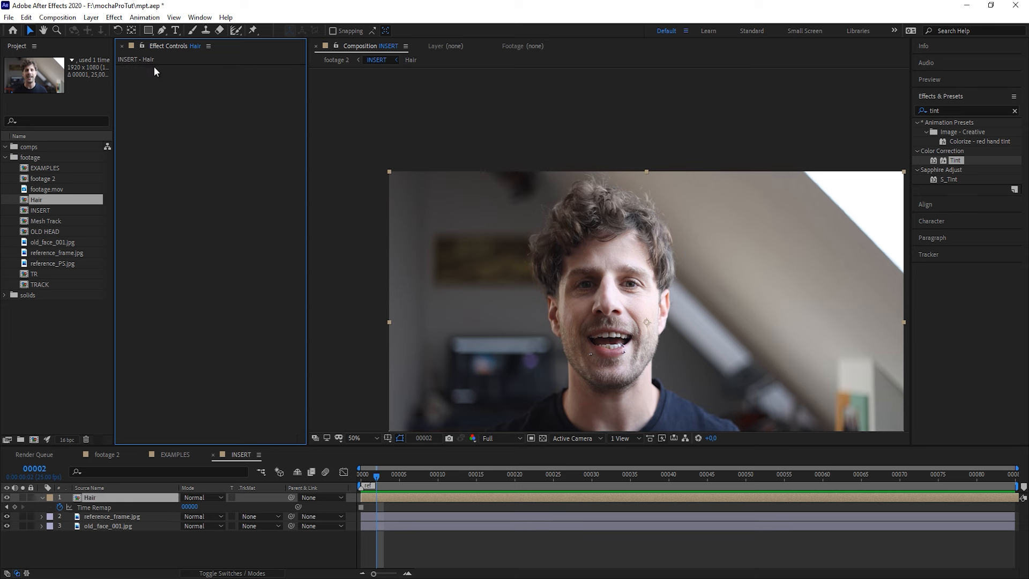
Step: Create an adjustment layer in the INSERT composition and place it directly below the Hair layer
key("ctrl+alt+y")
left_click(91, 17)
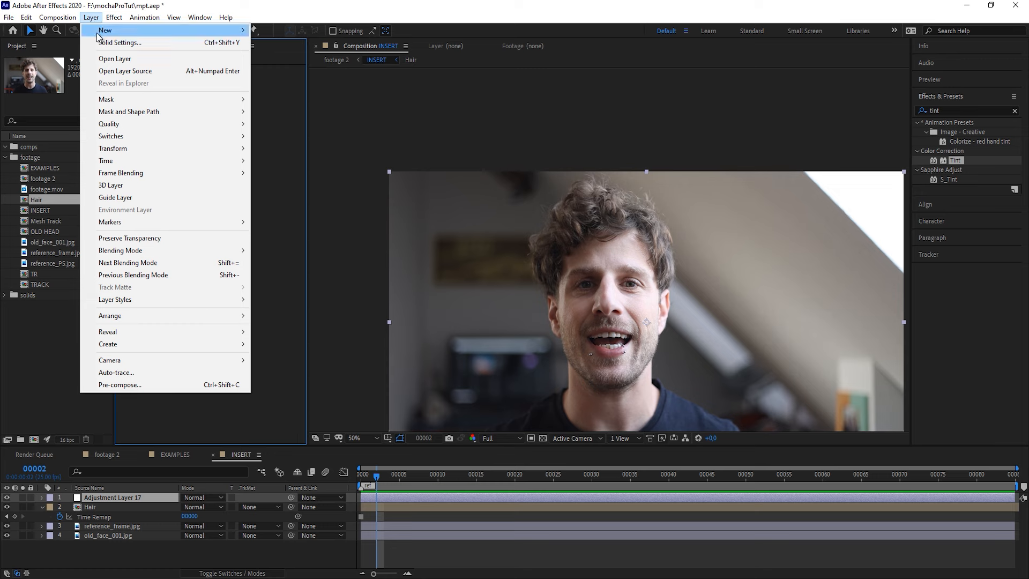
left_click(125, 497)
left_click_drag(122, 498, 124, 513)
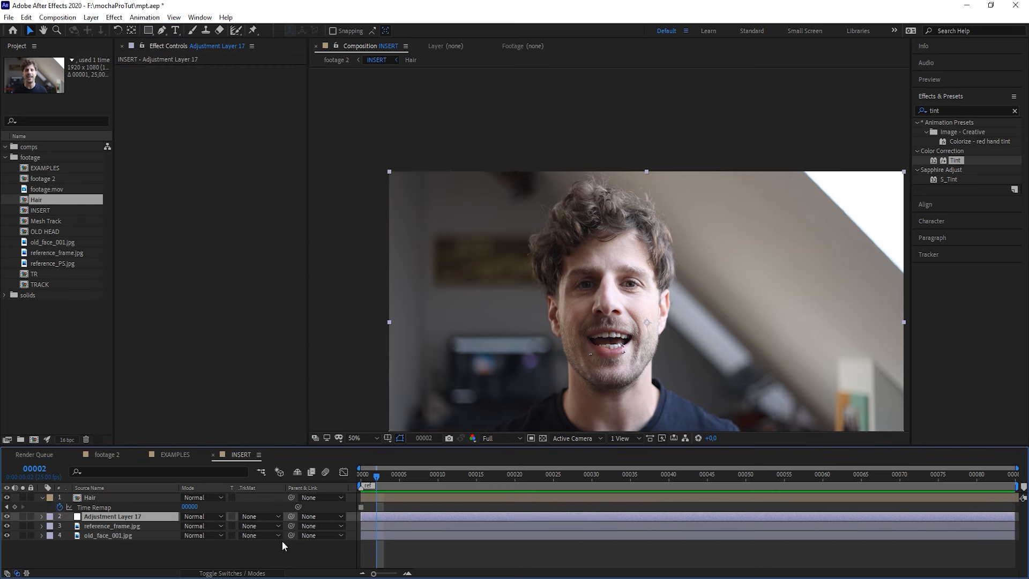
Step: Set the adjustment layer's track matte to Alpha Matte "Hair" and apply the Tint and Levels effects to it
left_click(259, 516)
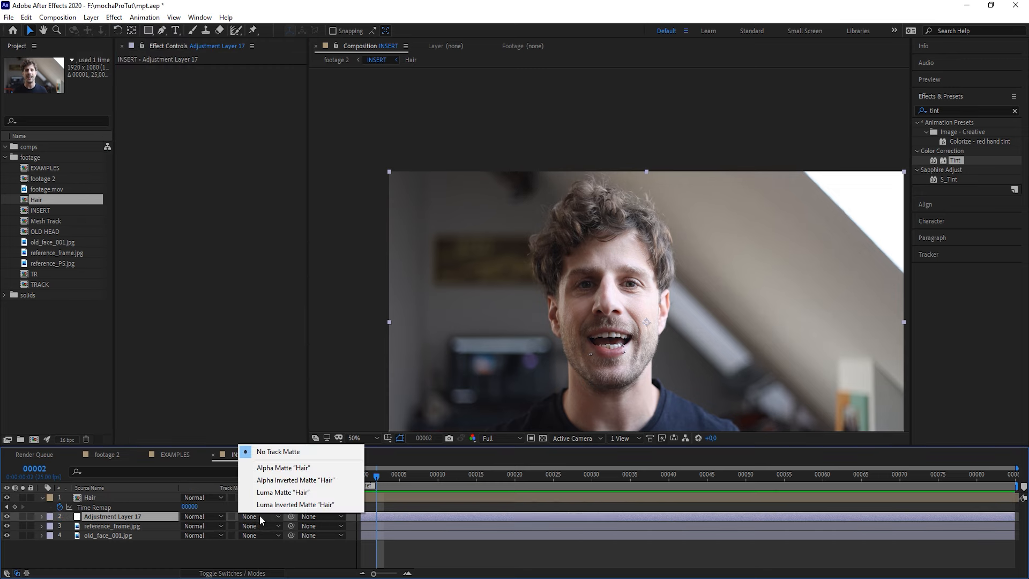
left_click(303, 467)
left_click_drag(955, 160, 118, 516)
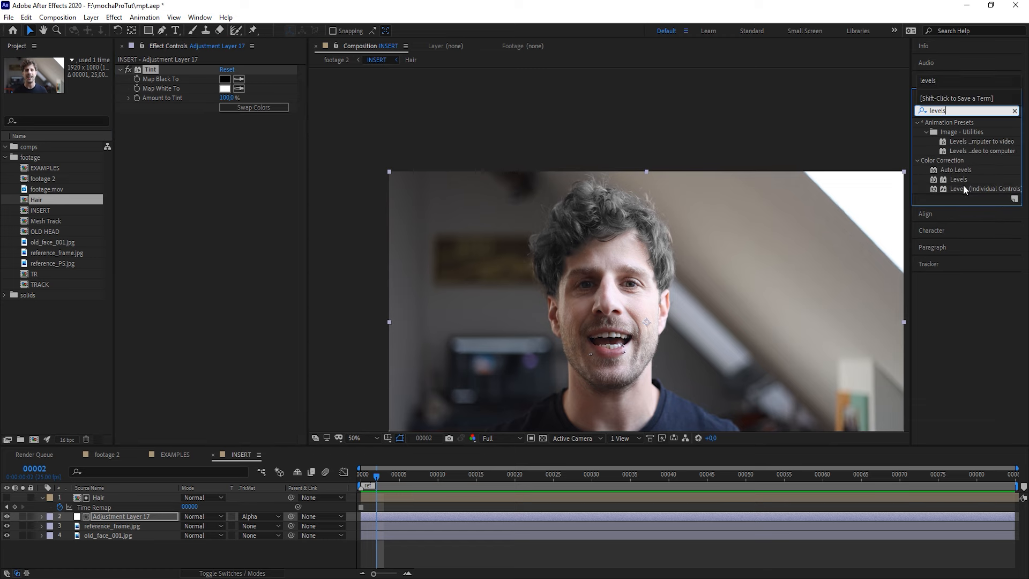
left_click_drag(959, 182, 102, 520)
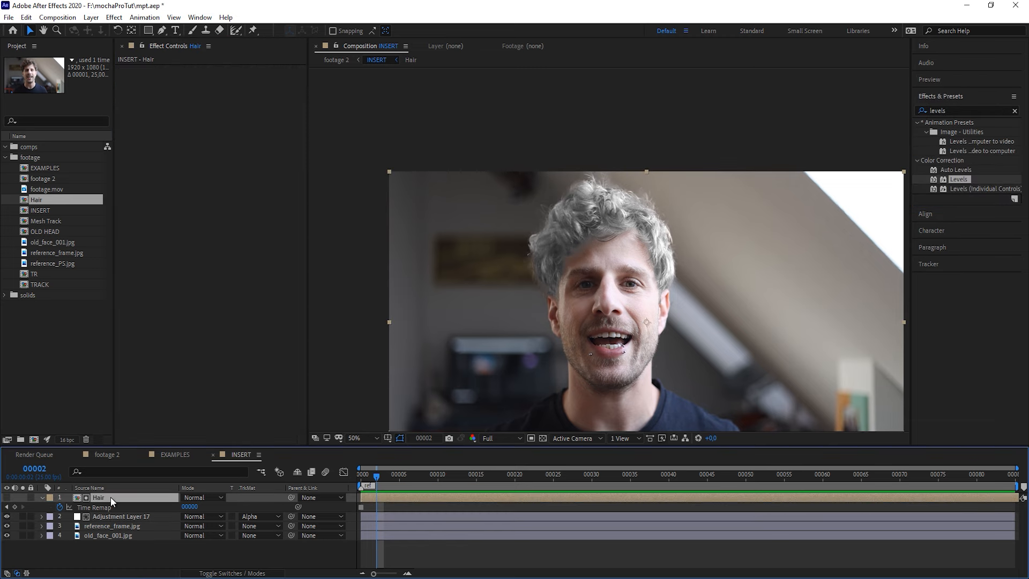
Step: Duplicate the Hair layer above reference_frame.jpg and use the copy as that layer's alpha matte
key("ctrl+d")
left_click_drag(107, 497, 115, 533)
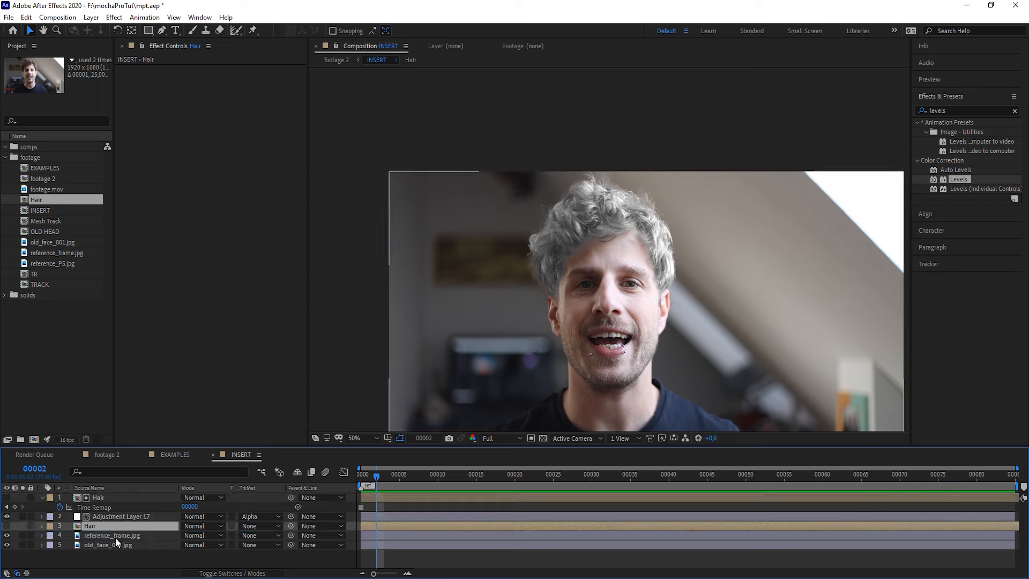
left_click(115, 537)
left_click(269, 537)
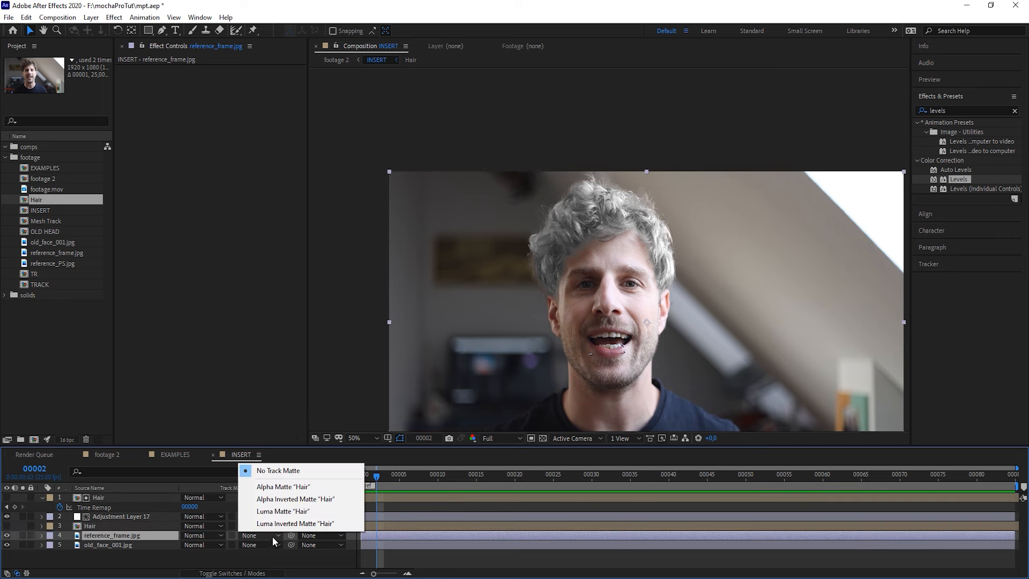
left_click(285, 490)
Step: Preview the aged face with grey hair in the footage 2 composition, stopping at frame 15
key("Home")
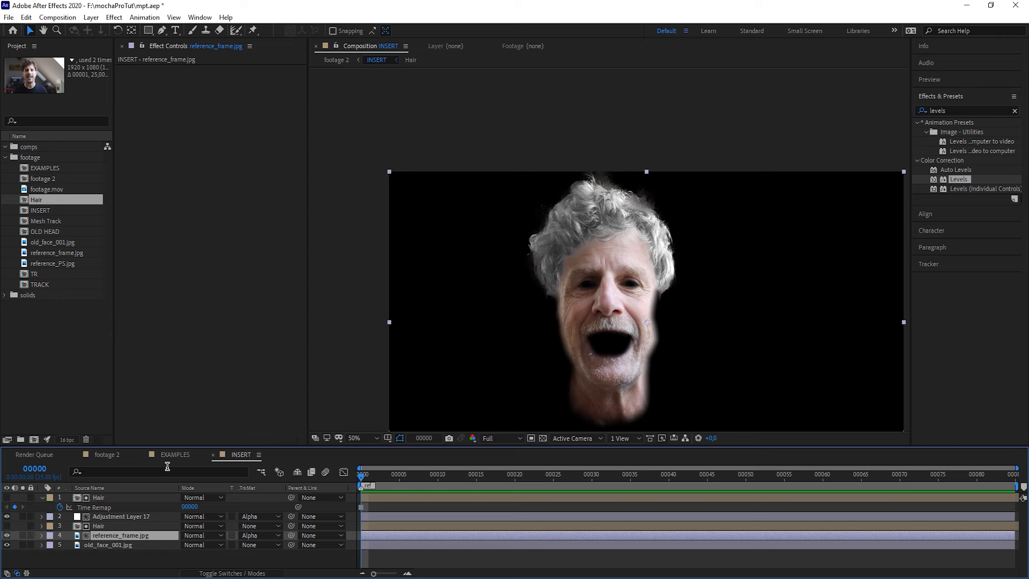
left_click(107, 454)
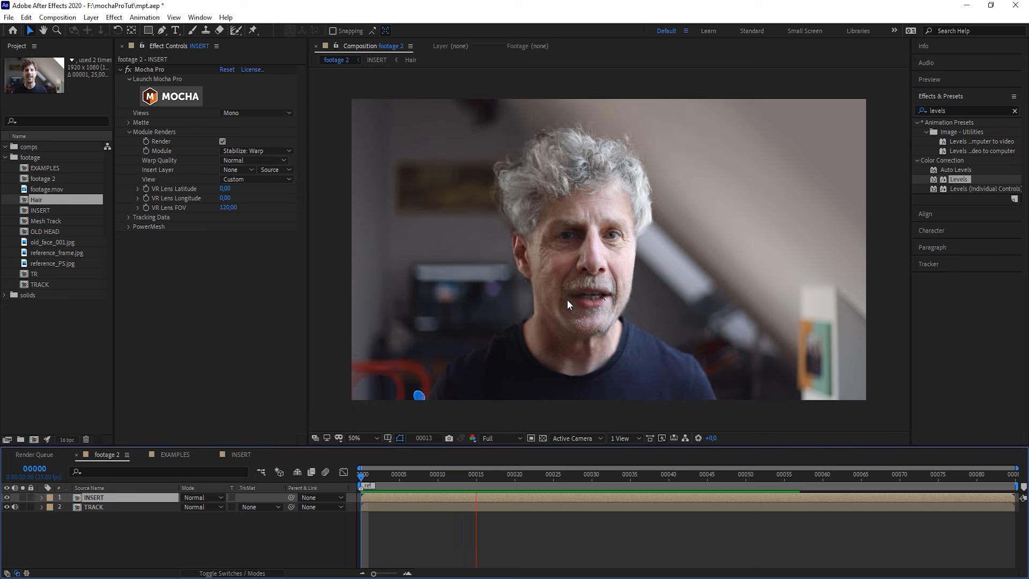
key("space")
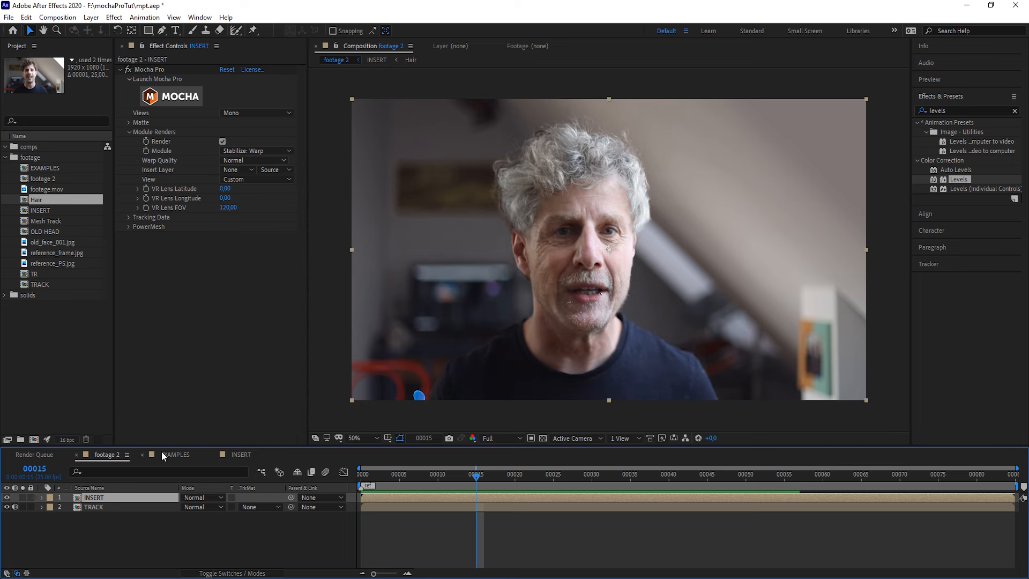
Step: Add a new adjustment layer at the top of INSERT and draw a five-point mask over the left side of the neck below the jaw
left_click(240, 455)
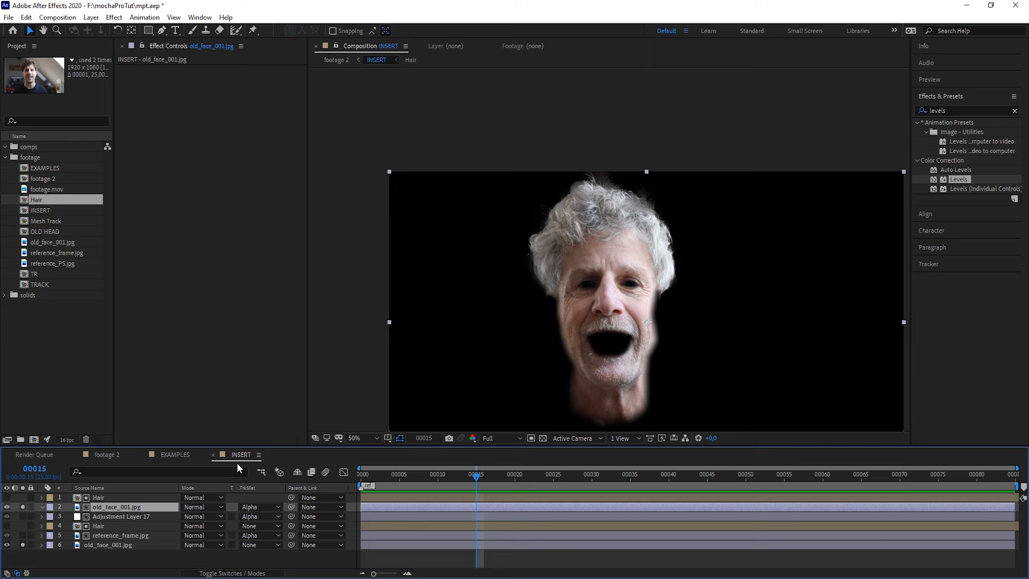
key("ctrl+alt+y")
left_click_drag(148, 505, 151, 495)
key("h")
left_click_drag(572, 367, 581, 299)
key("g")
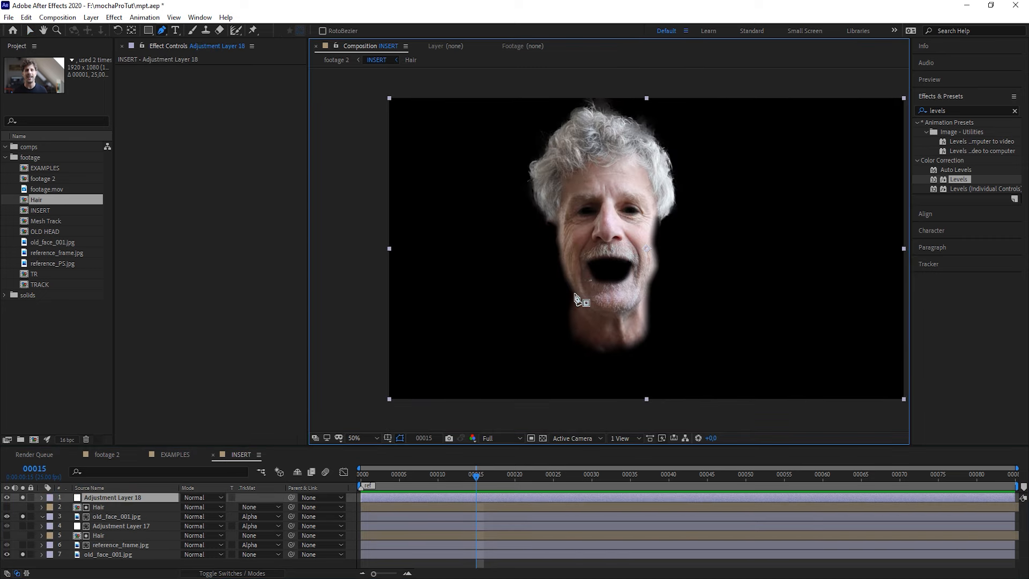
left_click(574, 293)
left_click(581, 301)
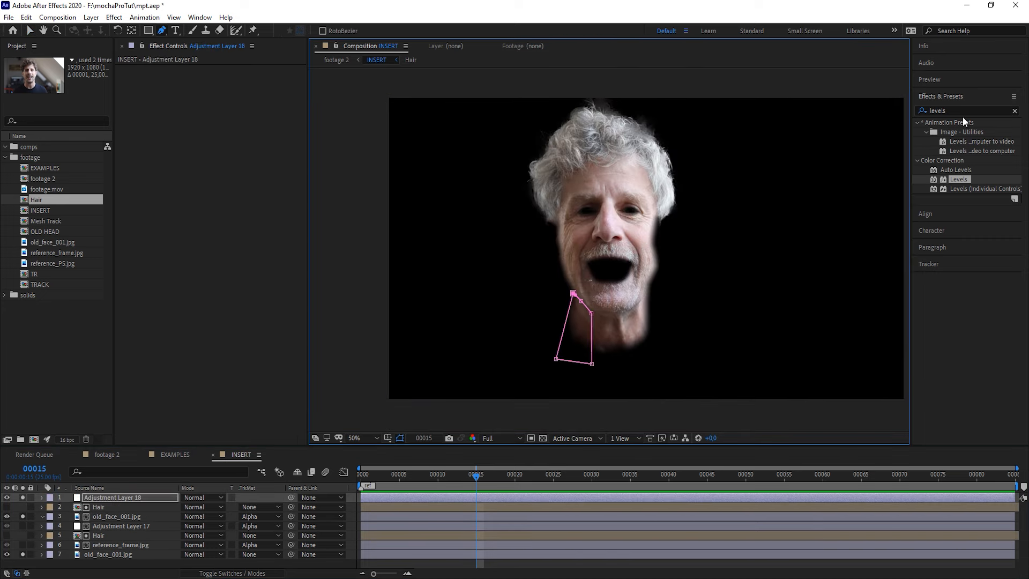
Step: Apply Levels to the neck adjustment layer and set Input White to about 23130 while viewing the locked footage 2 composition
key("v")
left_click_drag(959, 180, 114, 499)
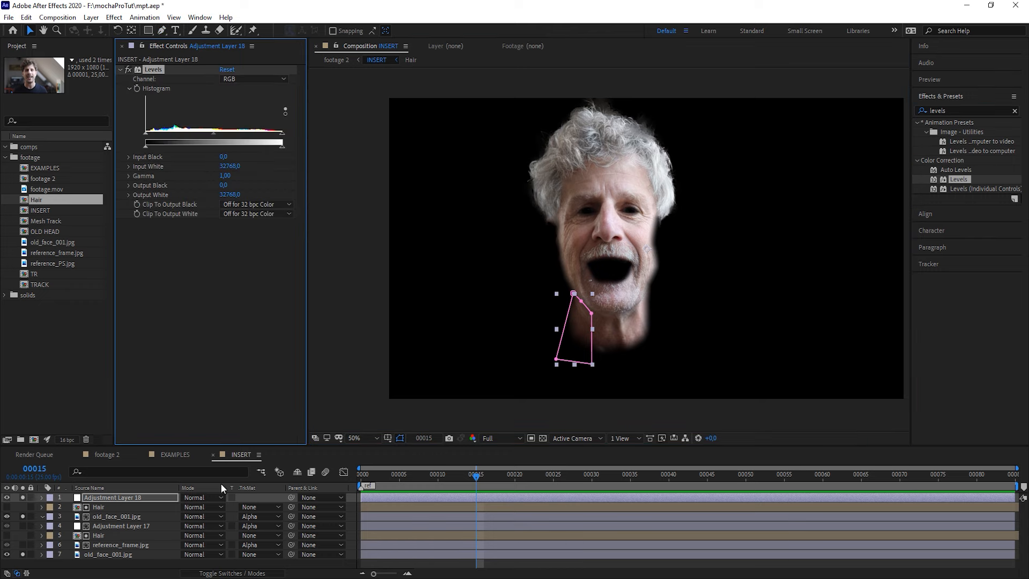
left_click(101, 455)
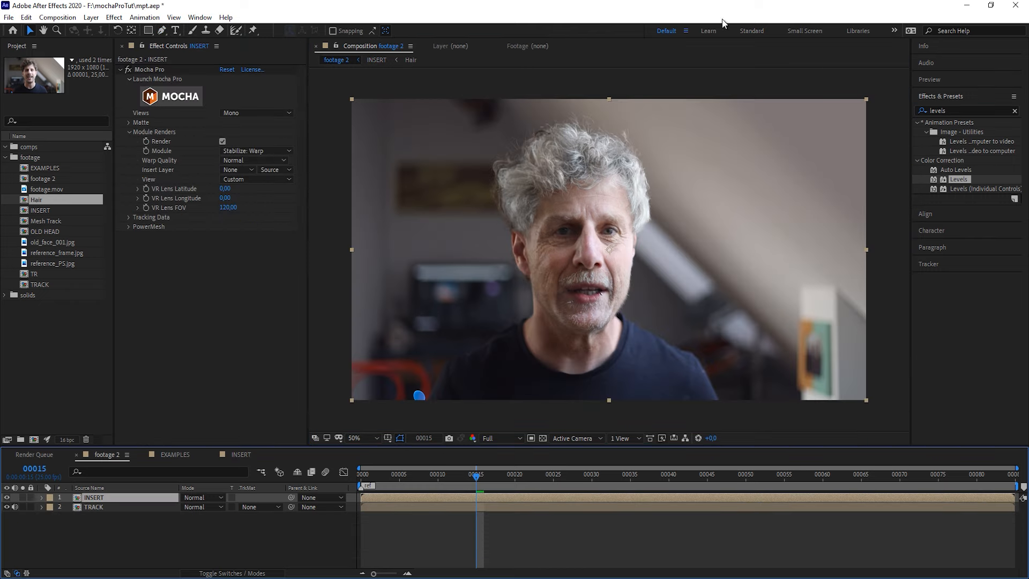
left_click(336, 46)
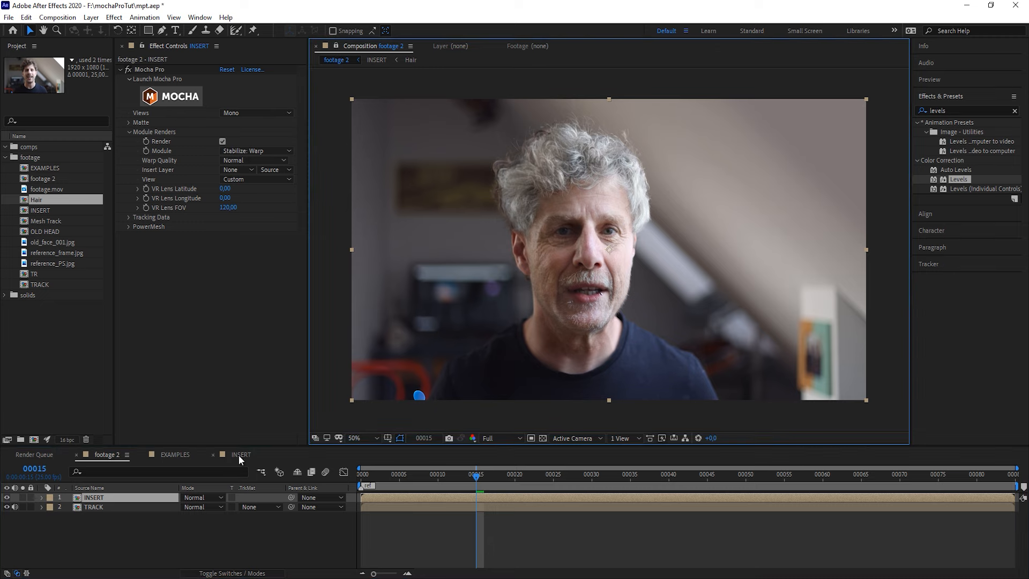
left_click(240, 455)
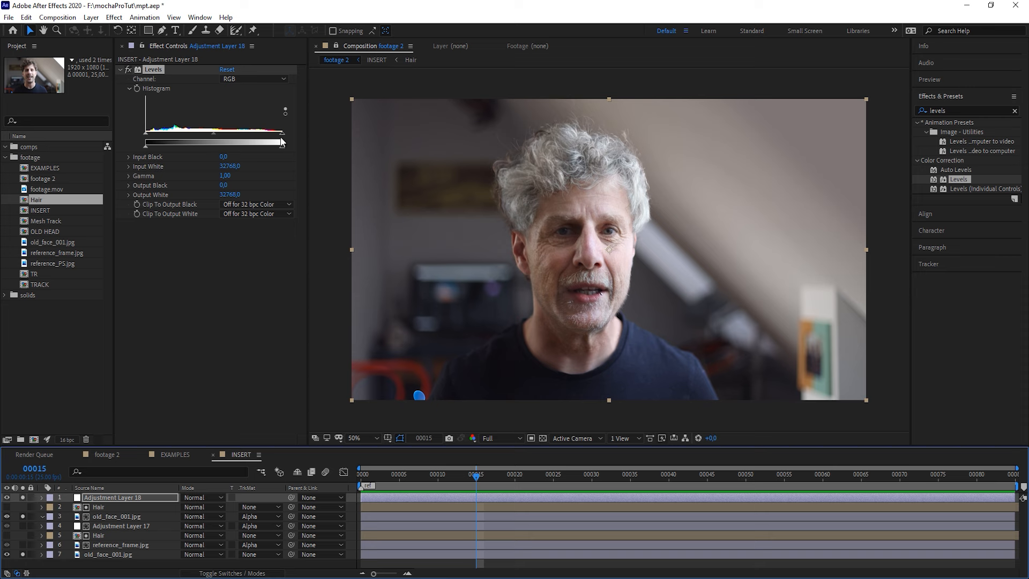
left_click_drag(281, 136, 257, 134)
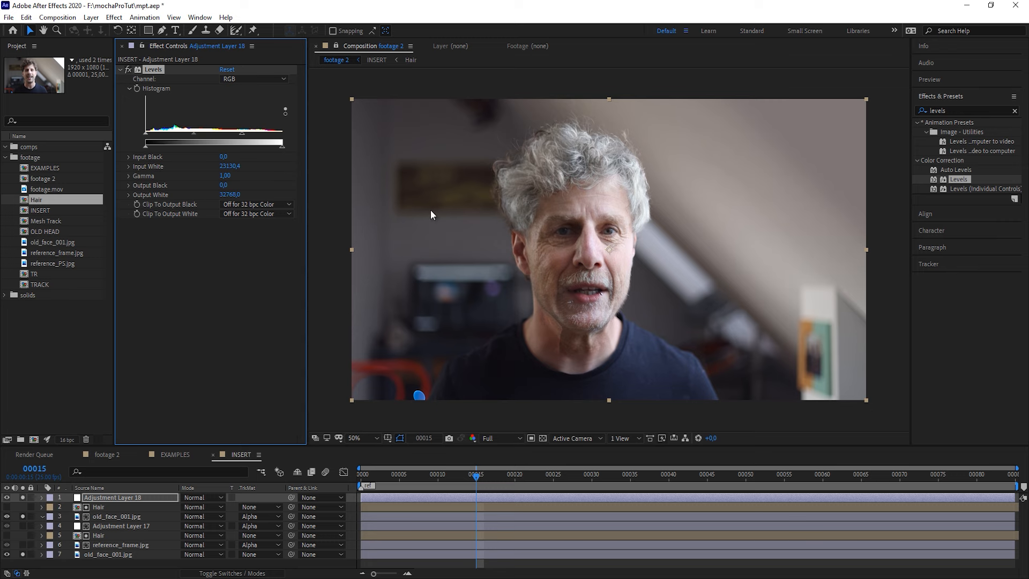
left_click(336, 47)
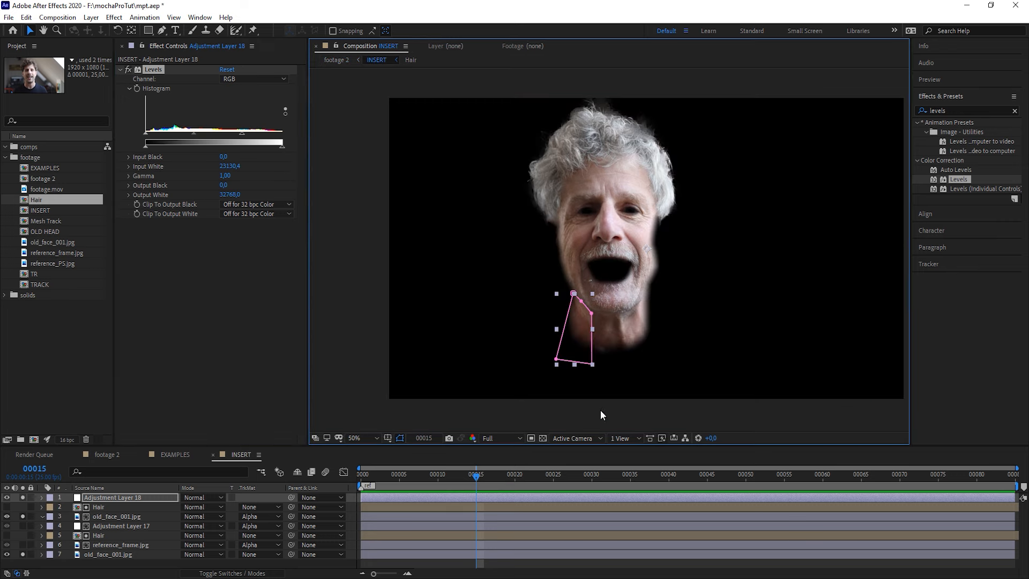
Step: Refine the neck adjustment layer's mask by adding a point and reshaping its edge along the jawline
key("period")
key("g")
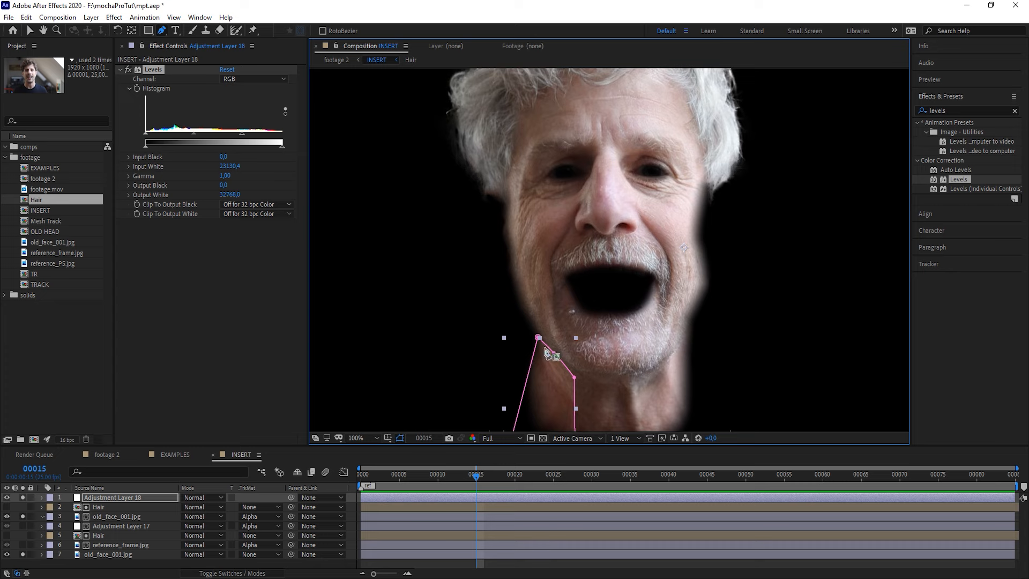
key("g")
left_click(546, 346)
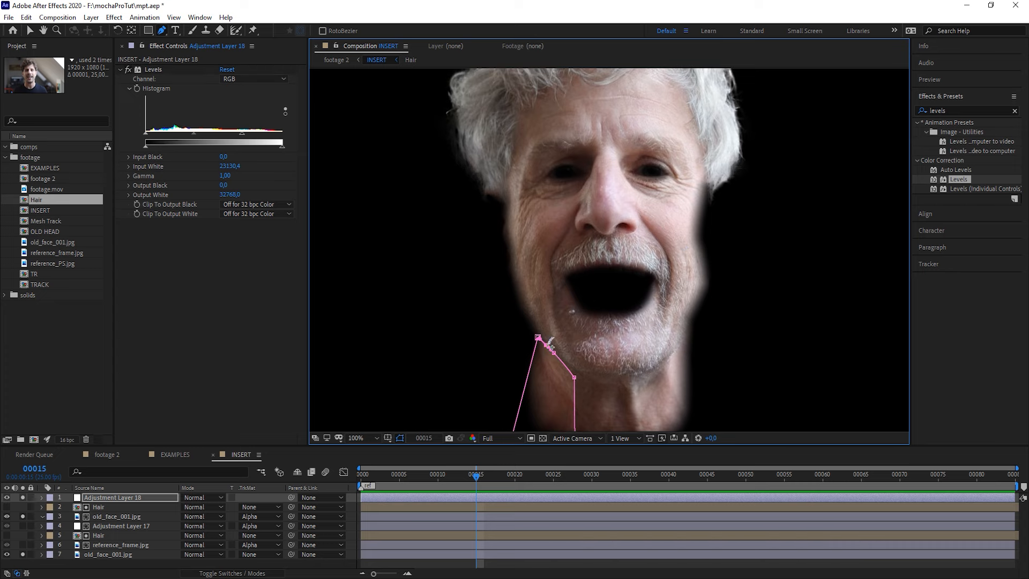
key("g")
left_click_drag(546, 345, 582, 336)
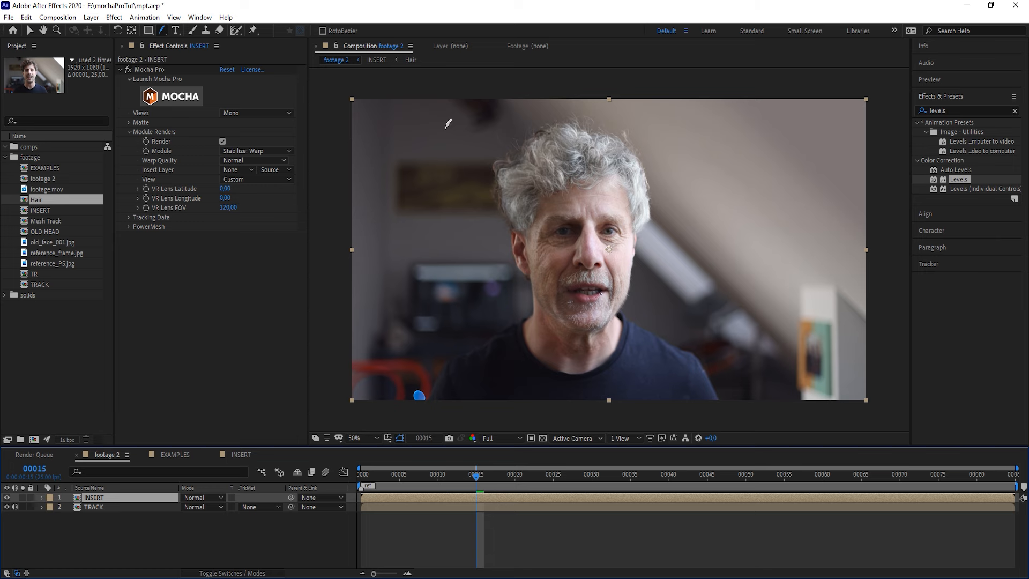
Step: Lock the view on footage 2 and toggle the neck adjustment layer's solo switch to compare the result with and without it
left_click(336, 46)
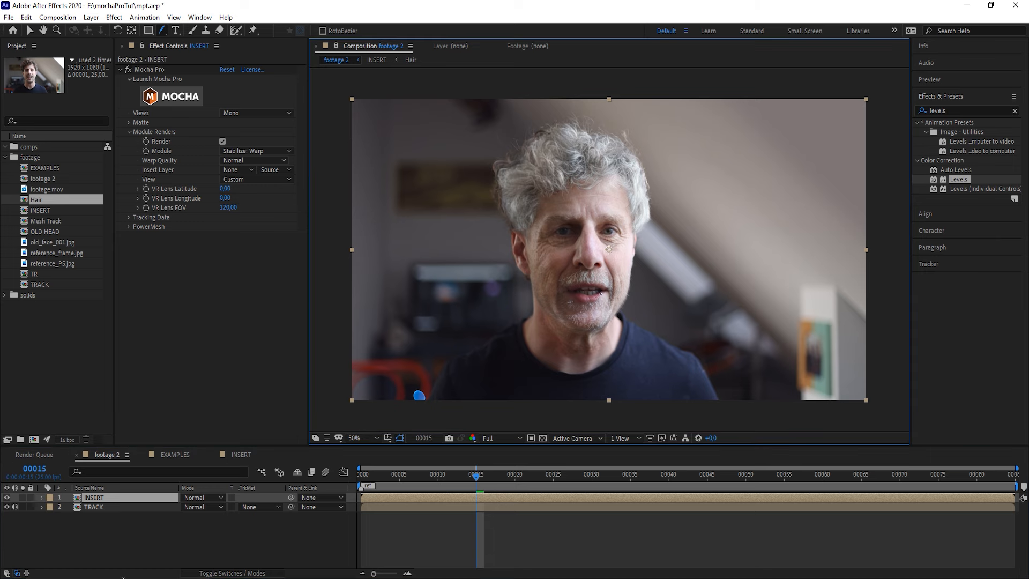
left_click(240, 454)
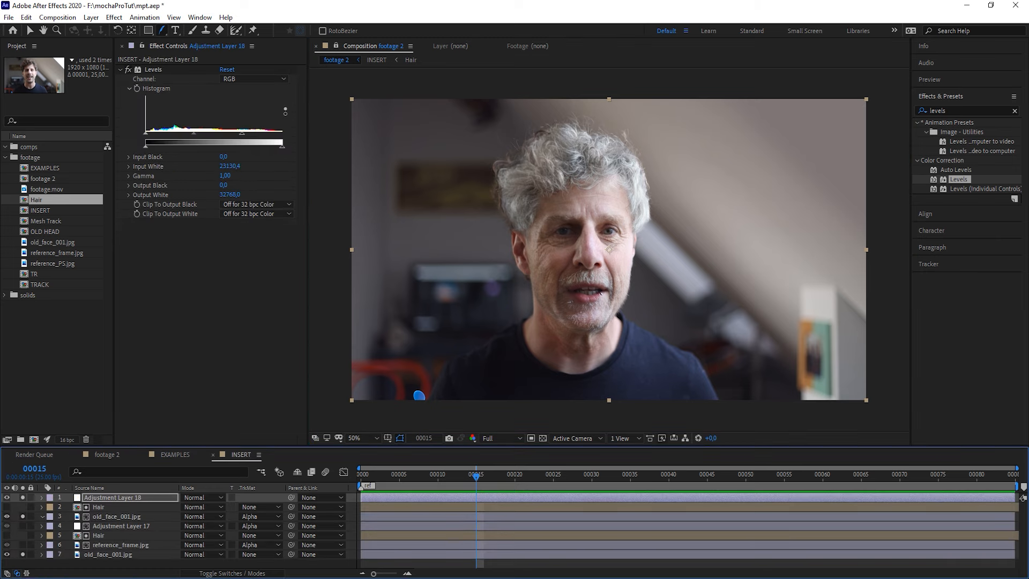
left_click(23, 498)
left_click(23, 497)
left_click(24, 497)
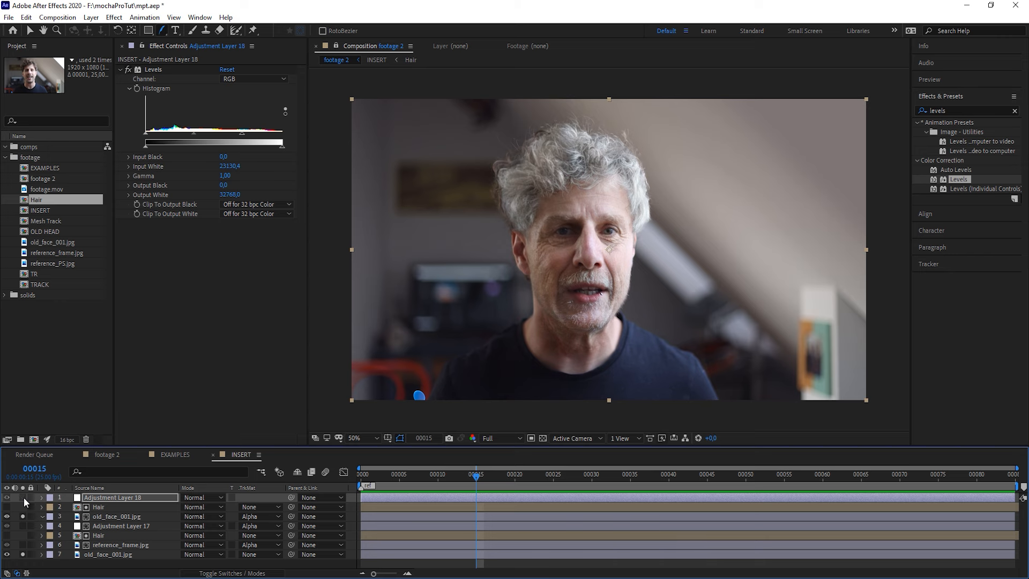
left_click(23, 498)
left_click(24, 498)
left_click(24, 498)
left_click(23, 497)
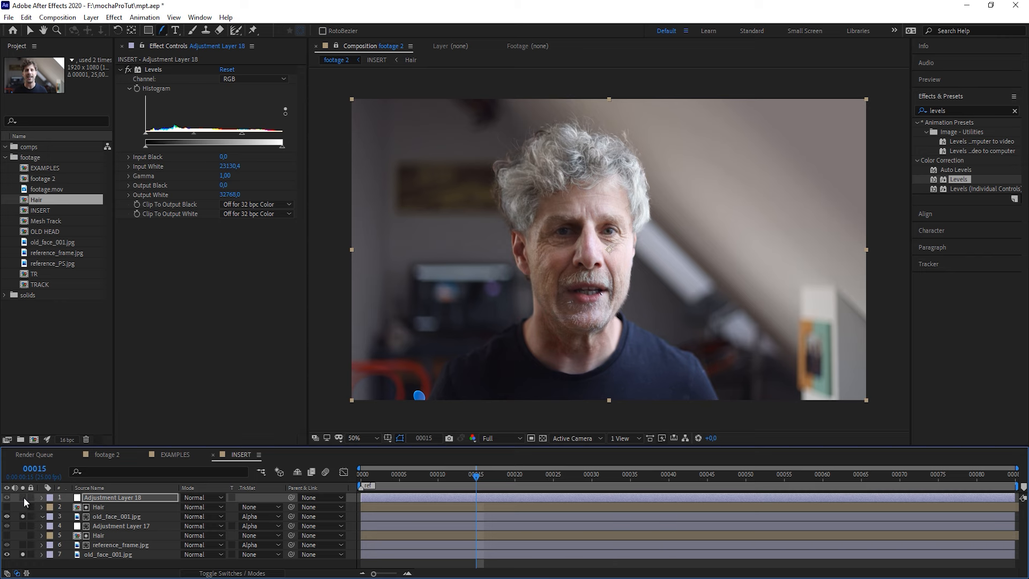
Step: Compare the neck with and without its adjustment layer, leave that layer soloed, and preview the footage 2 composition
left_click(23, 498)
left_click(23, 497)
left_click(23, 497)
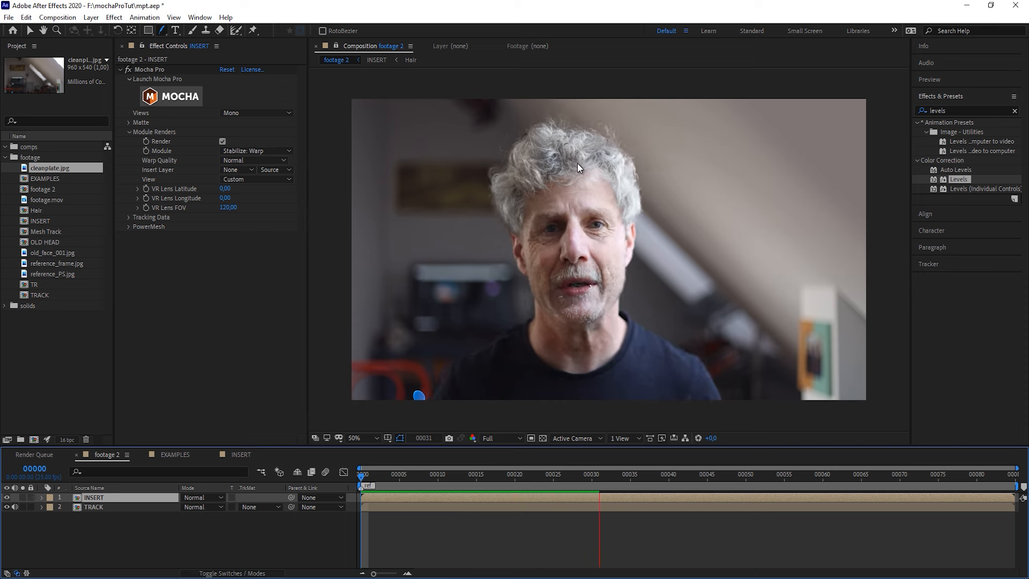
key("space")
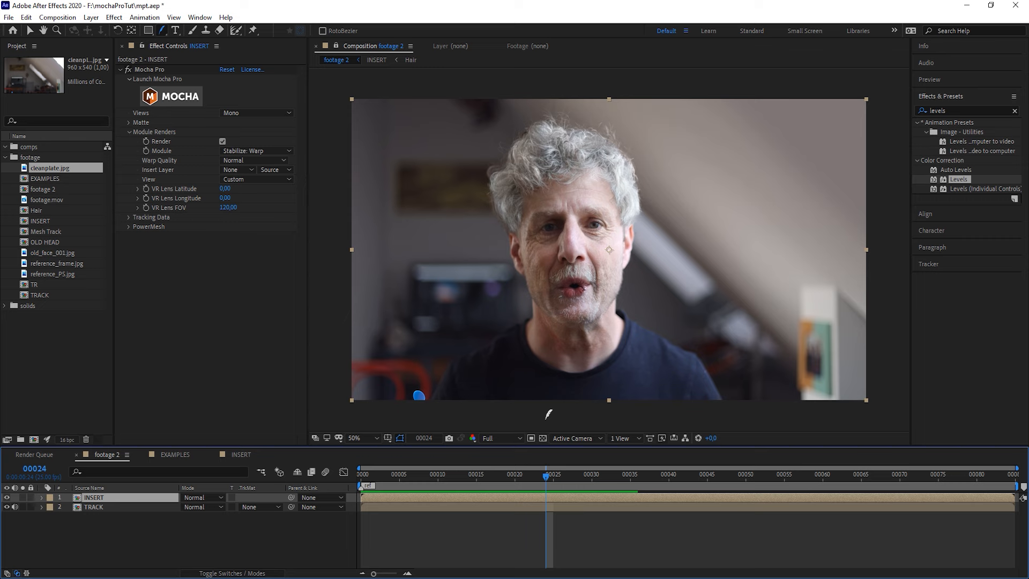
Step: Add cleanplate.jpg between INSERT and TRACK in footage 2 and draw a closed mask on it around the hair above the forehead
left_click_drag(50, 168, 396, 504)
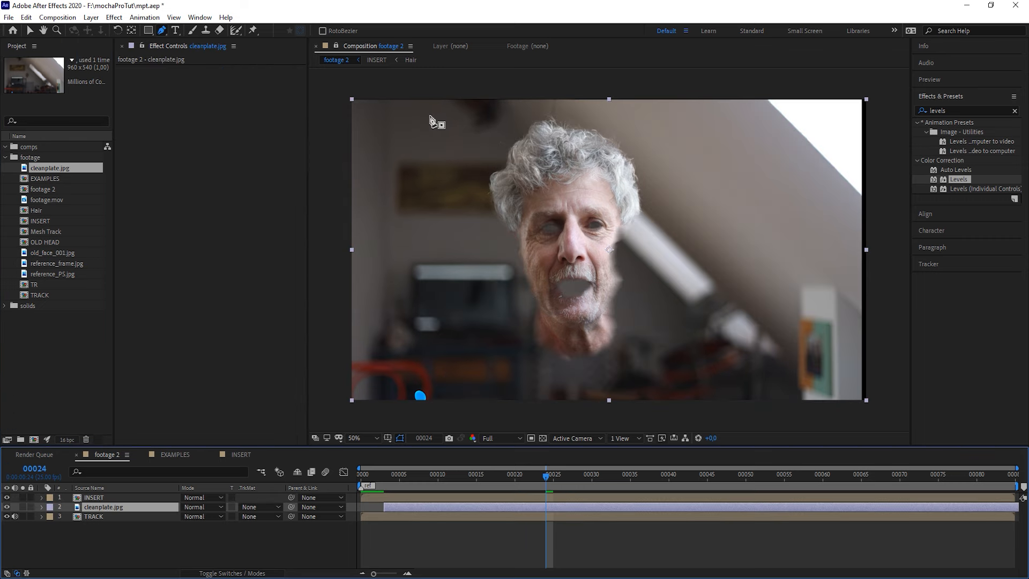
left_click(424, 122)
left_click(451, 229)
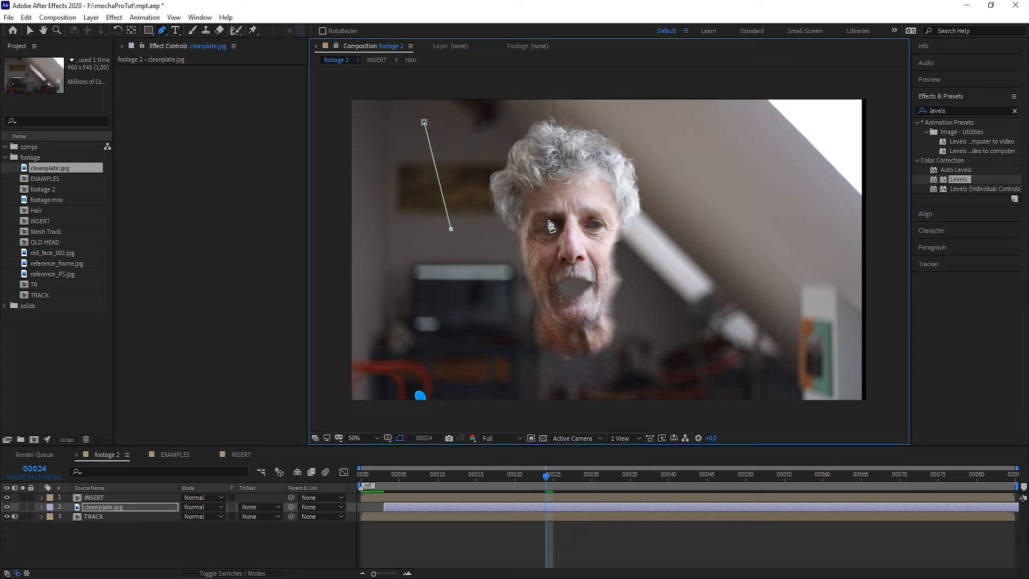
left_click(519, 223)
left_click_drag(556, 196, 623, 217)
left_click(651, 217)
left_click(673, 123)
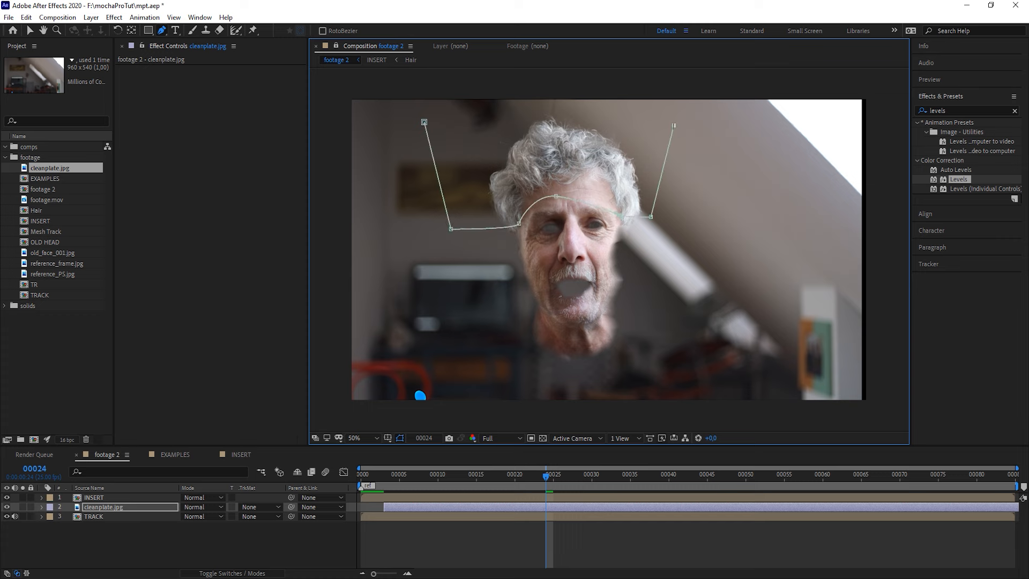
left_click(562, 92)
left_click(424, 122)
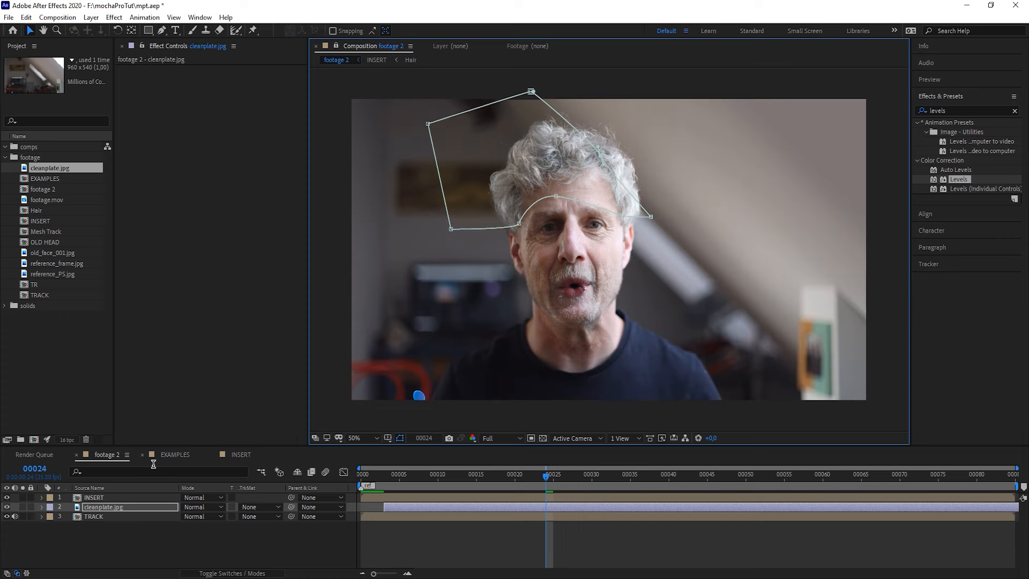
Step: Set the clean plate's mask feather to 48 pixels and check the hair edges across several frames
key("f")
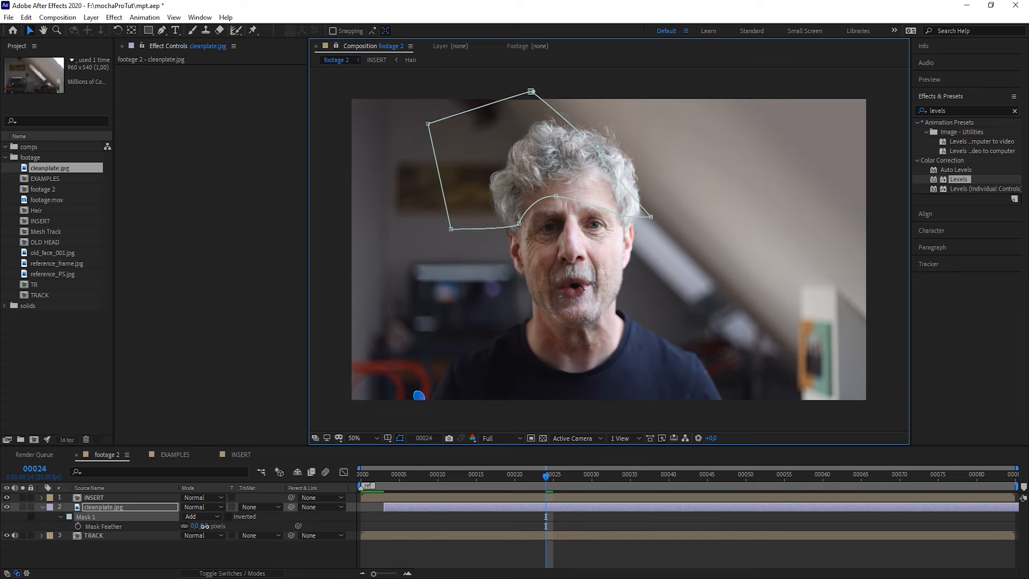
left_click_drag(206, 527, 222, 527)
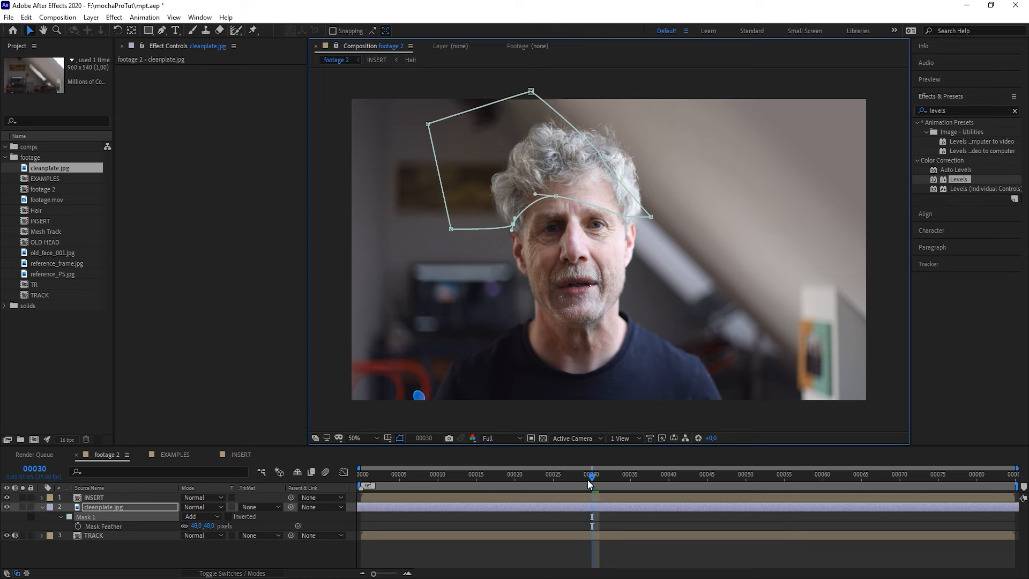
left_click(589, 479)
left_click(575, 542)
left_click_drag(586, 476, 602, 476)
scroll(590, 319, "up", 1)
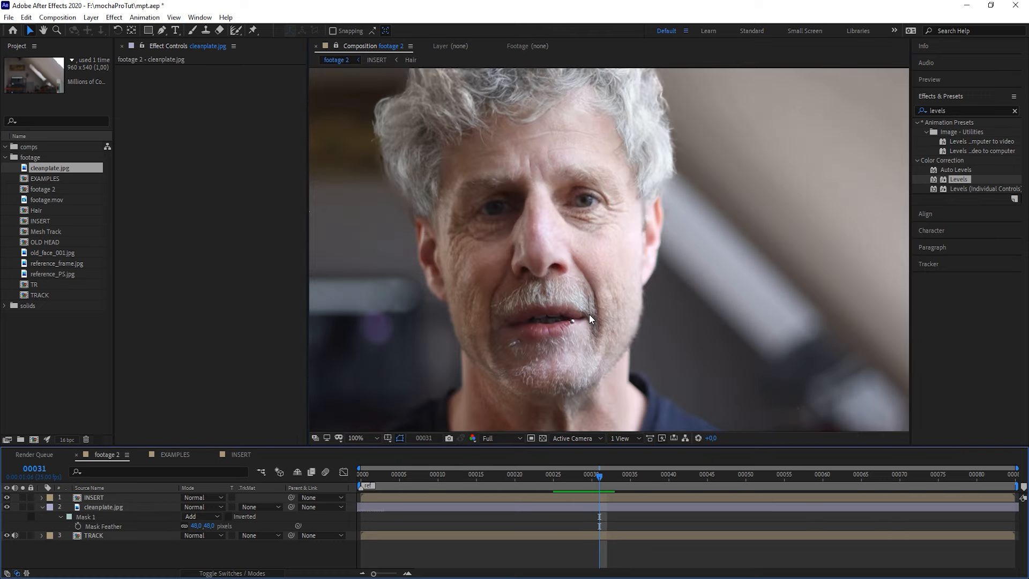
Step: At the first frame, open INSERT and reshape the lower edge of the mouth mask on the bottommost old_face_001.jpg layer
mouse_move(364, 476)
left_mouse_down()
mouse_move(395, 478)
mouse_move(349, 487)
left_mouse_up()
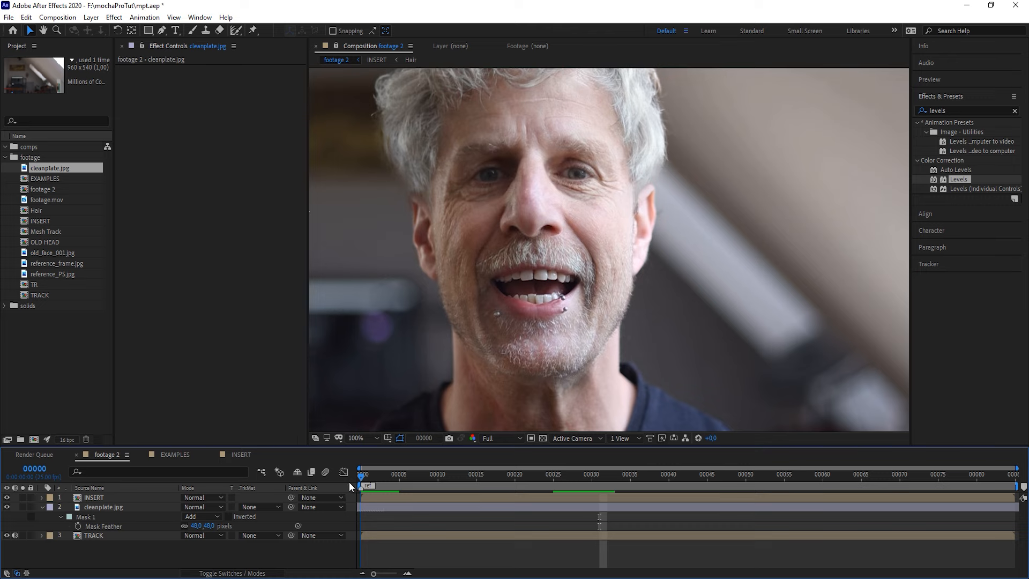
double_click(95, 498)
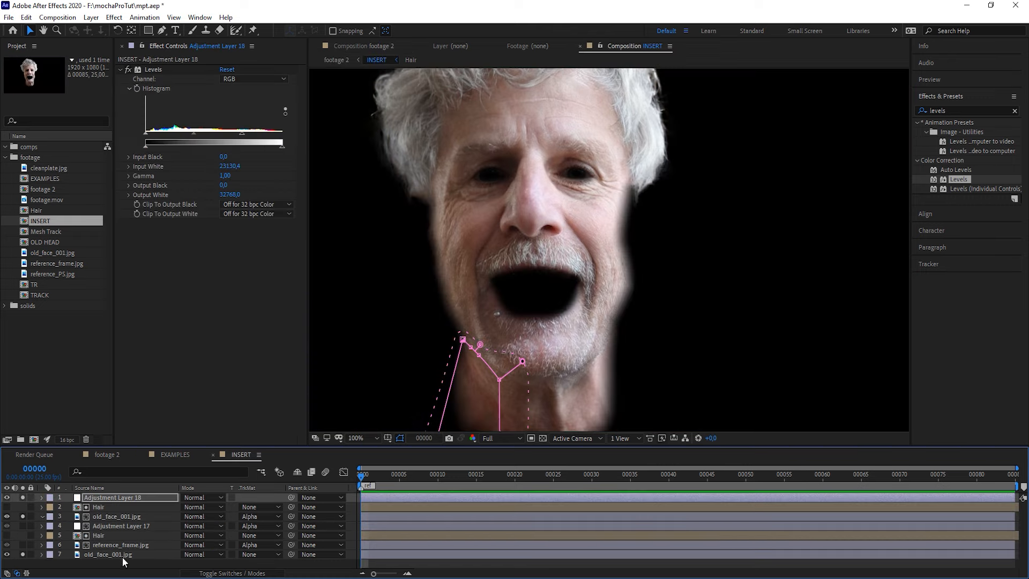
left_click(119, 553)
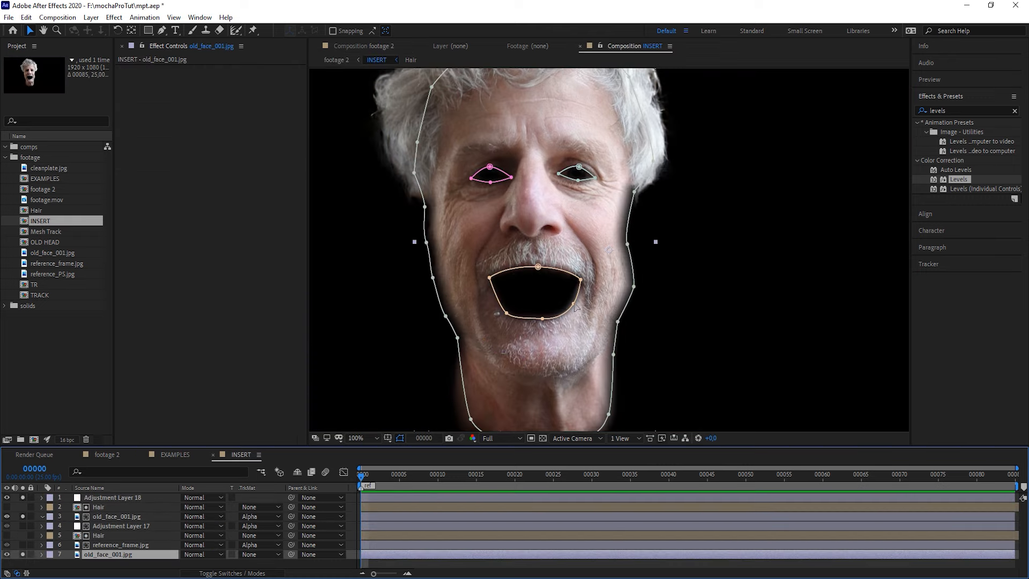
left_click_drag(573, 304, 543, 321)
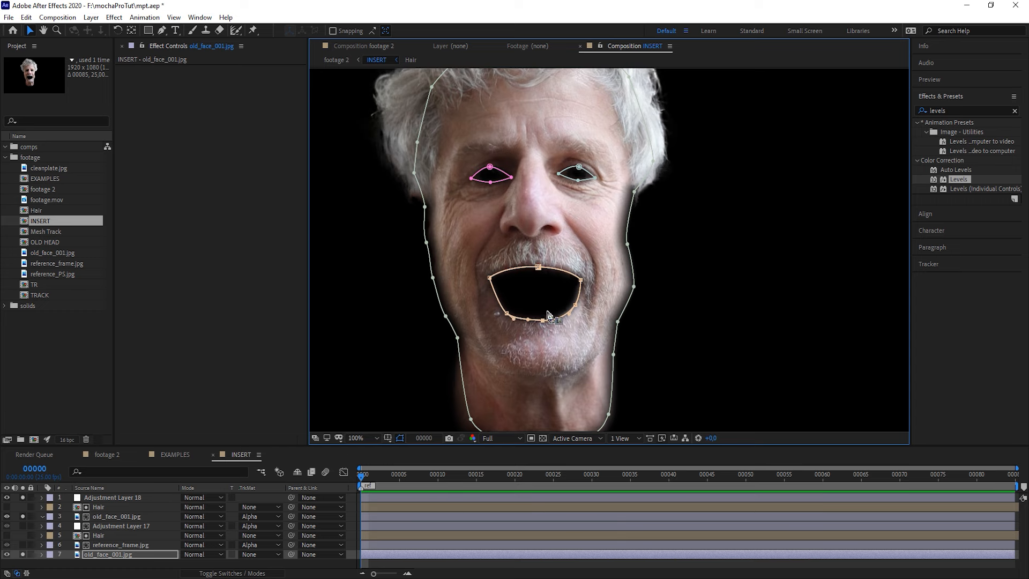
key("g")
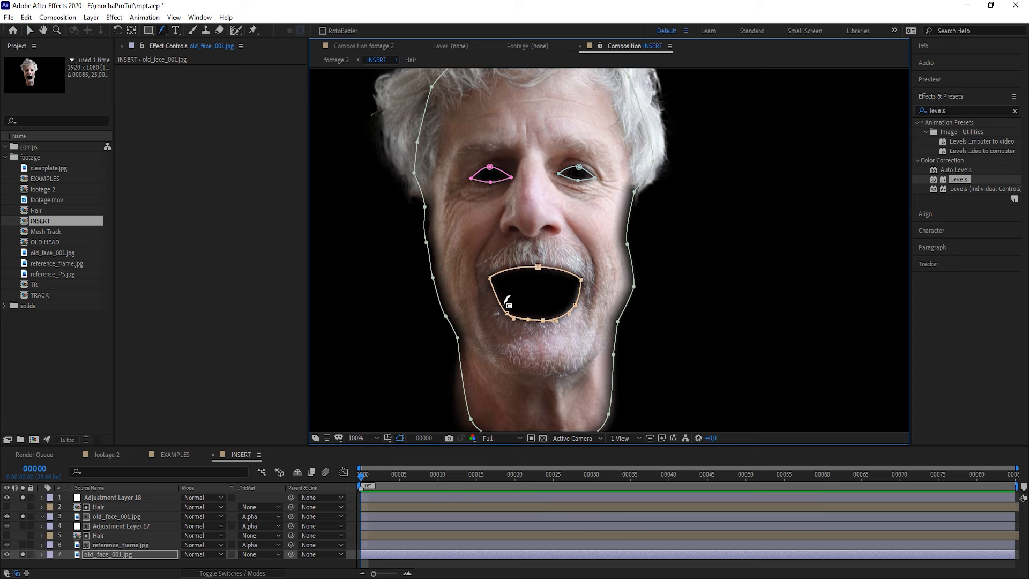
left_click_drag(505, 310, 504, 320)
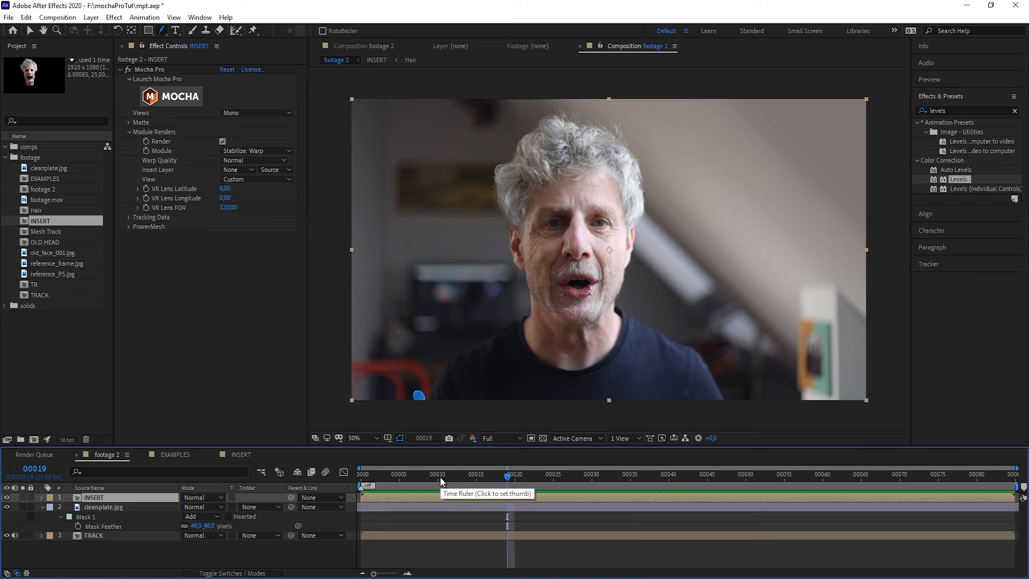
Step: Add an adjustment layer named cc at the top of footage 2 and apply the Curves effect to it
key("ctrl+alt+y")
key("Return")
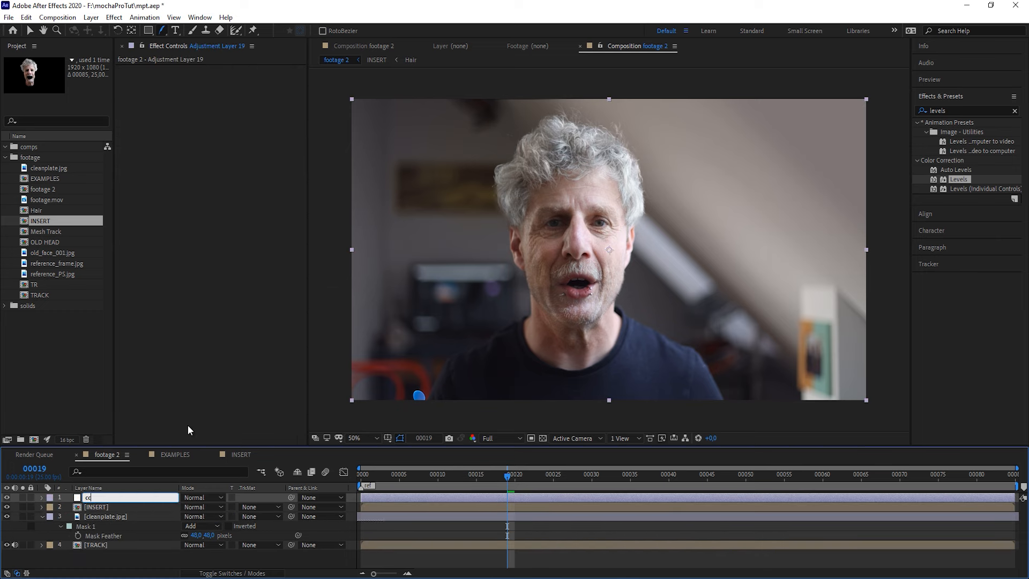
type("cc")
left_click(179, 284)
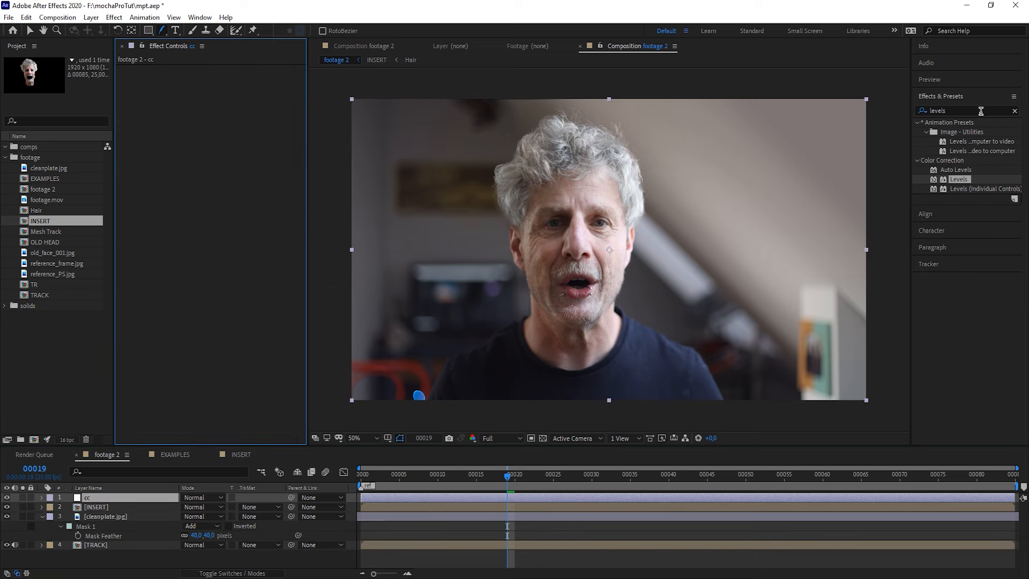
left_click(980, 110)
type("cur")
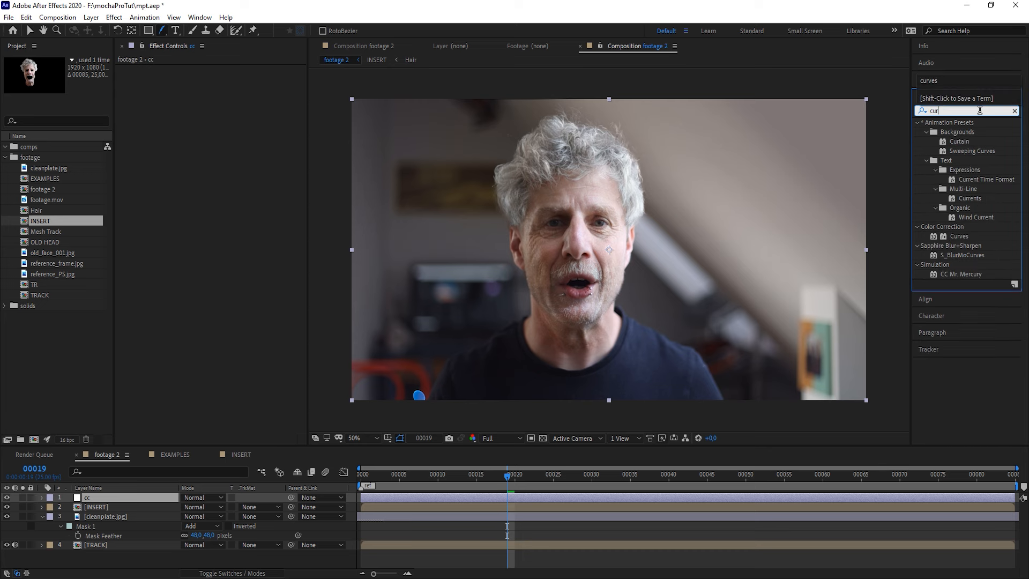
left_click_drag(960, 236, 239, 252)
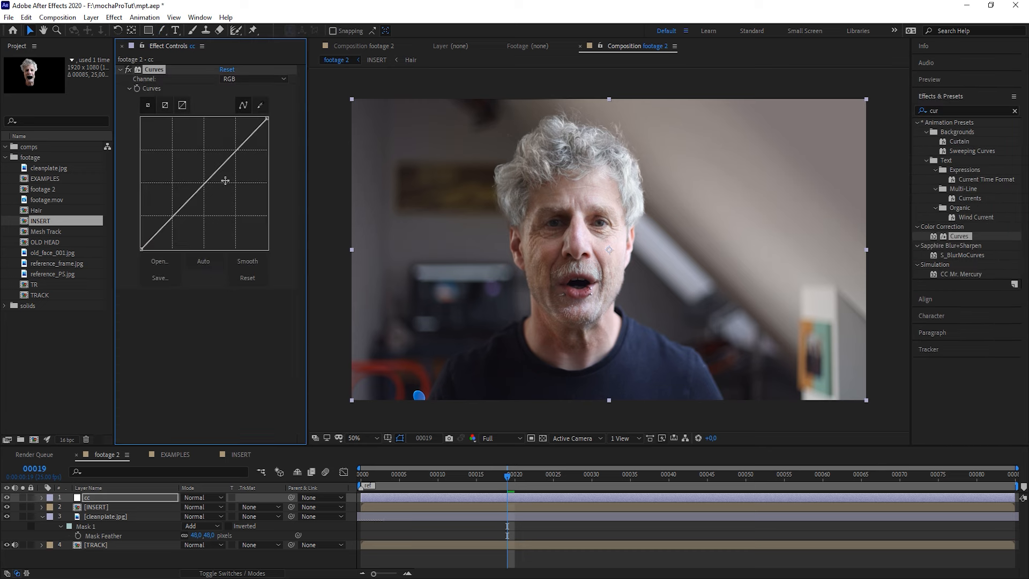
Step: Shape the cc layer's RGB curve into a gentle S for more contrast and compare the image with and without it
left_click(173, 215)
left_click(203, 184)
left_click_drag(236, 151, 234, 144)
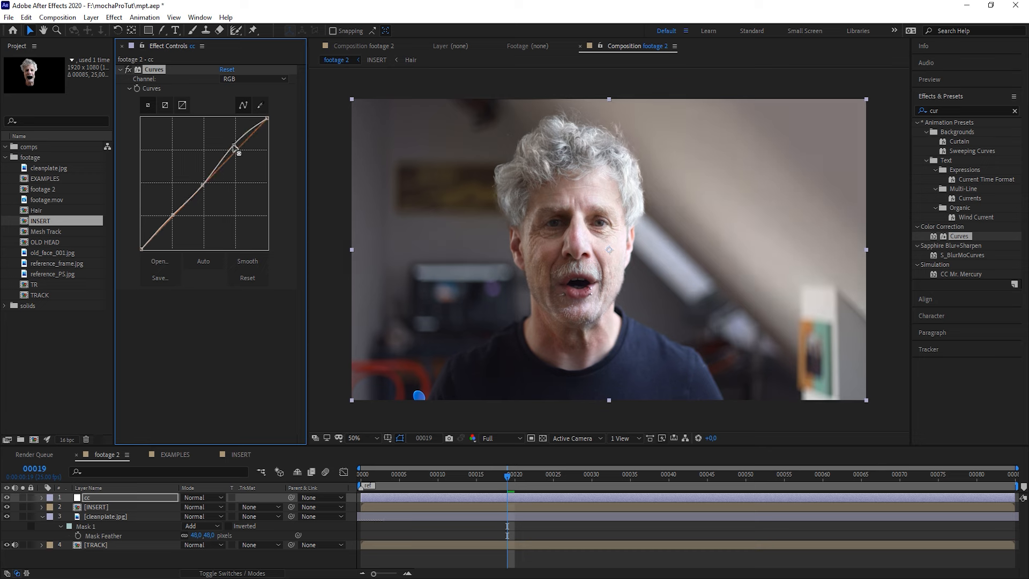
left_click_drag(173, 215, 176, 222)
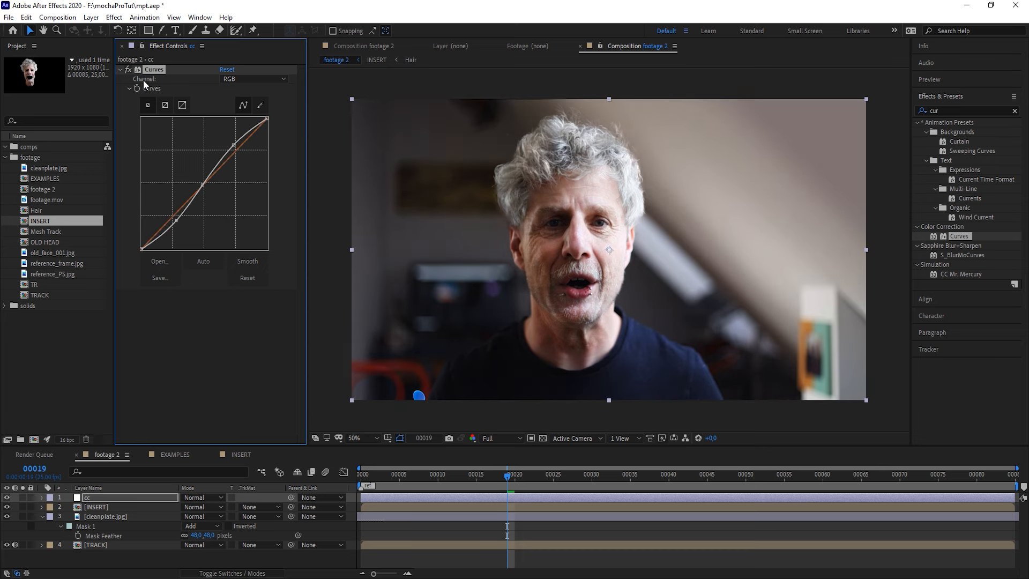
left_click(130, 70)
left_click(130, 69)
left_click(130, 69)
left_click(130, 70)
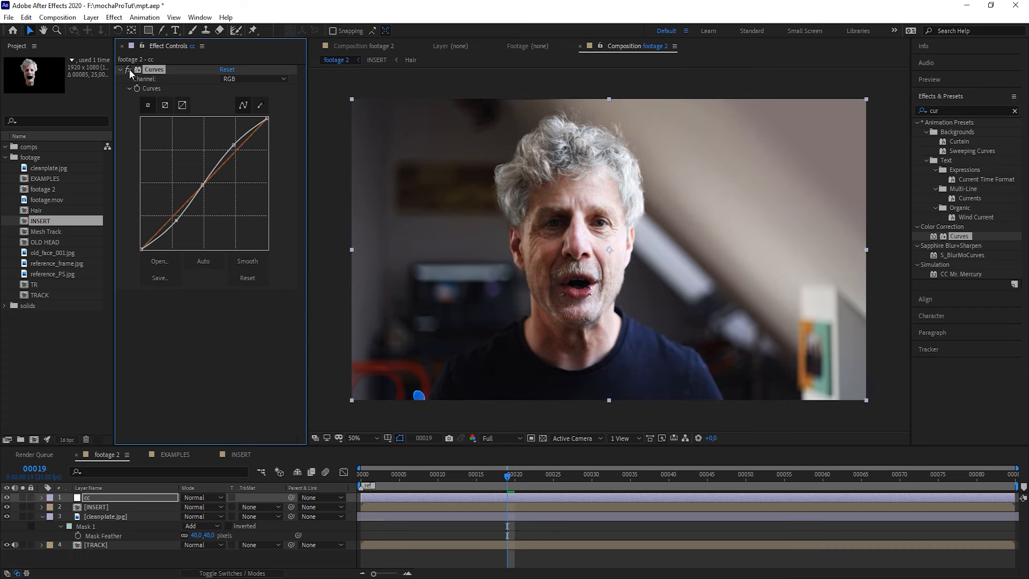
Step: Apply Photo Filter to the cc layer, using Cooling Filter (82) with the density set to 8%
left_click(951, 100)
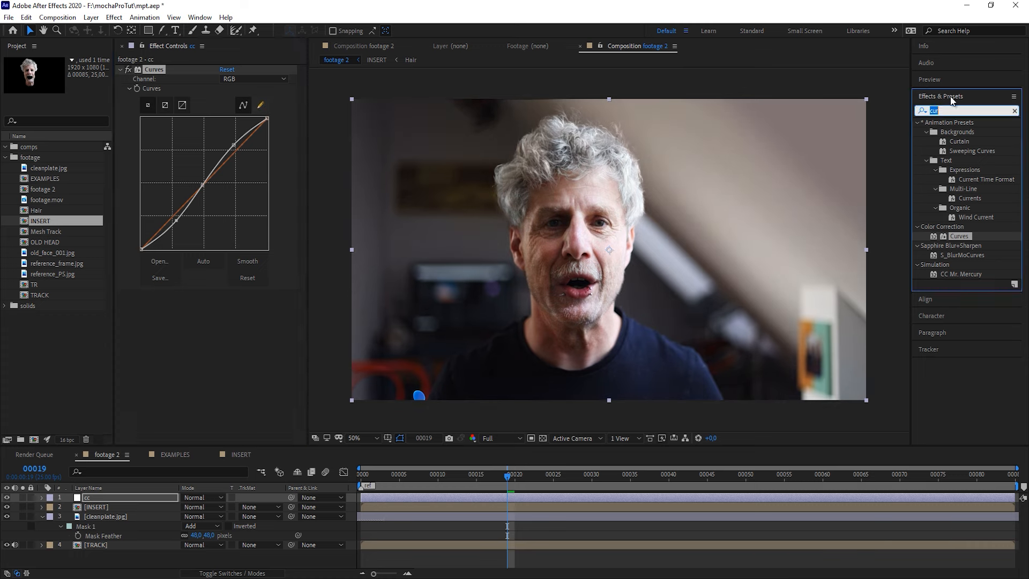
type("photo")
double_click(956, 131)
left_click(256, 304)
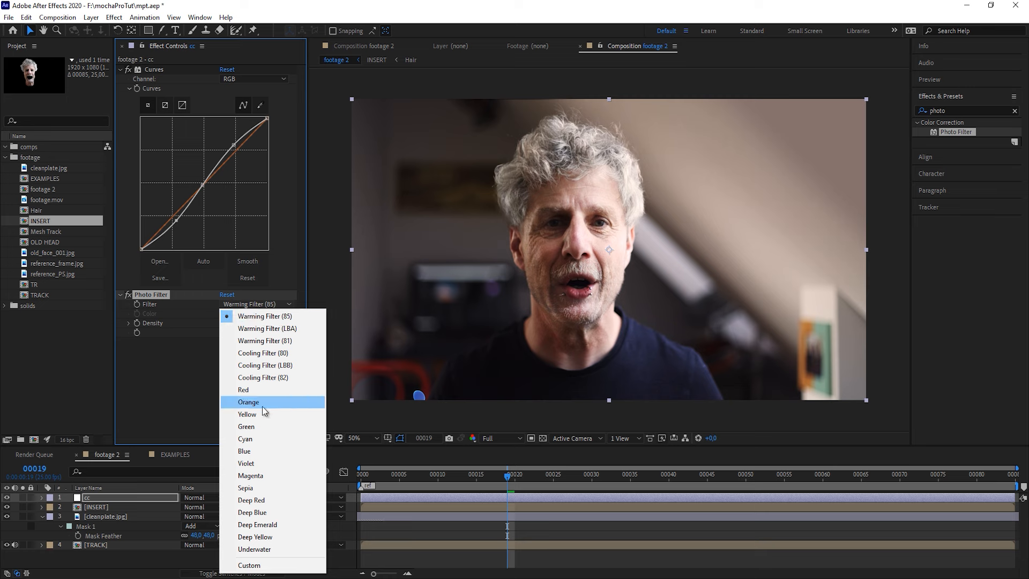
left_click(266, 378)
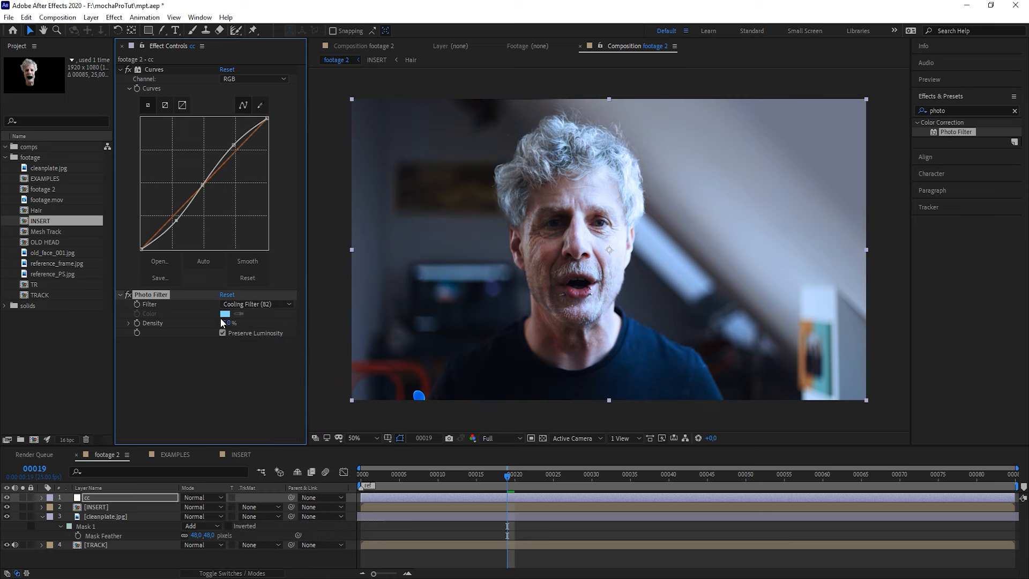
left_click_drag(222, 322, 163, 316)
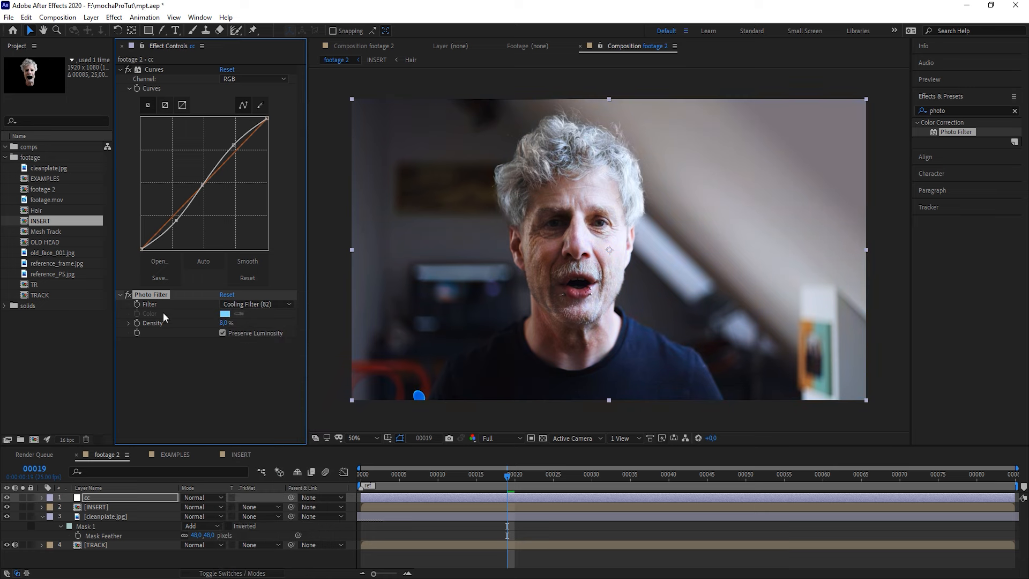
left_click(130, 296)
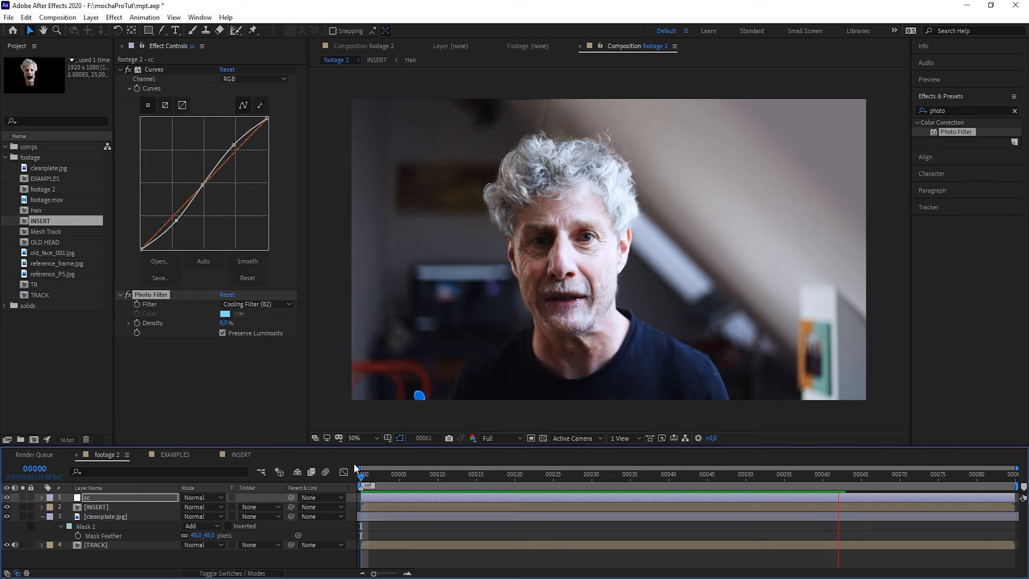